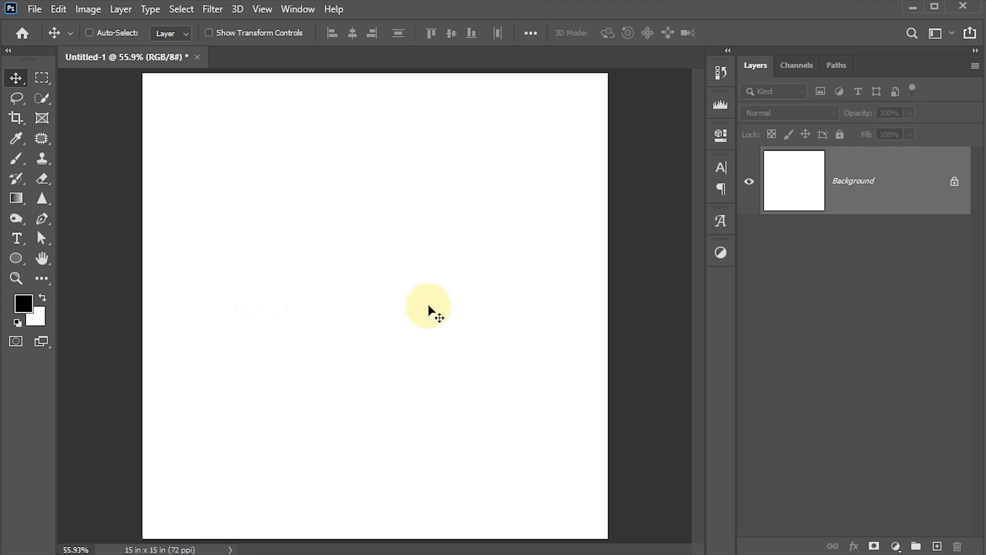
Confirm in Image Size that the canvas is 1080 × 1080 px at 72 ppi.
key("ctrl+alt+i")
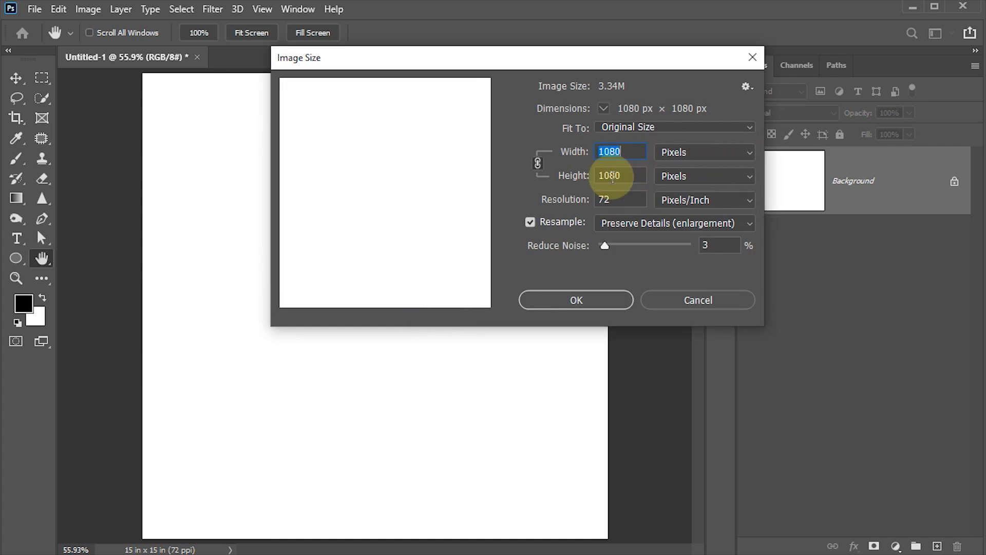
left_click(580, 302)
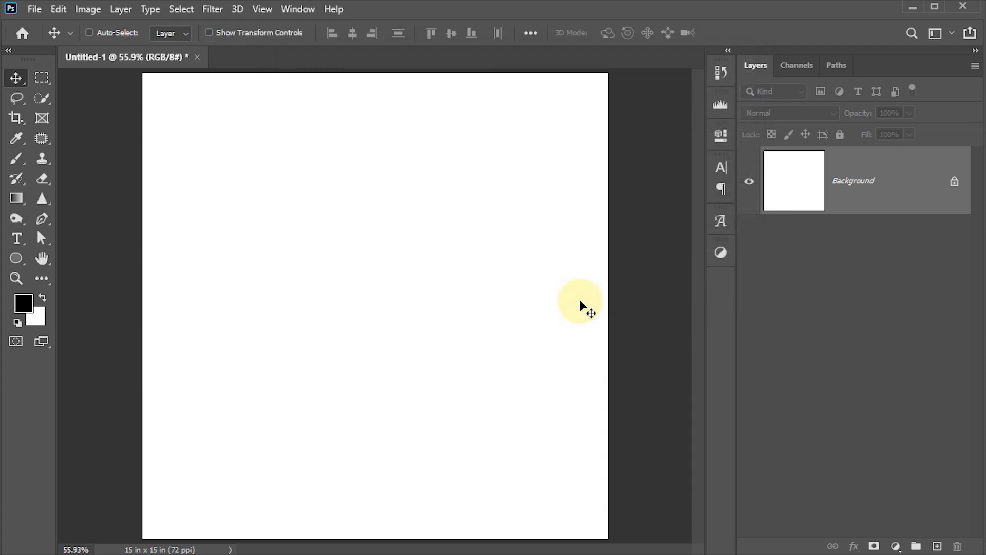
Drag shoe1.png from the Shoe Social Media post folder onto the Photoshop canvas.
mouse_move(257, 553)
left_click(257, 521)
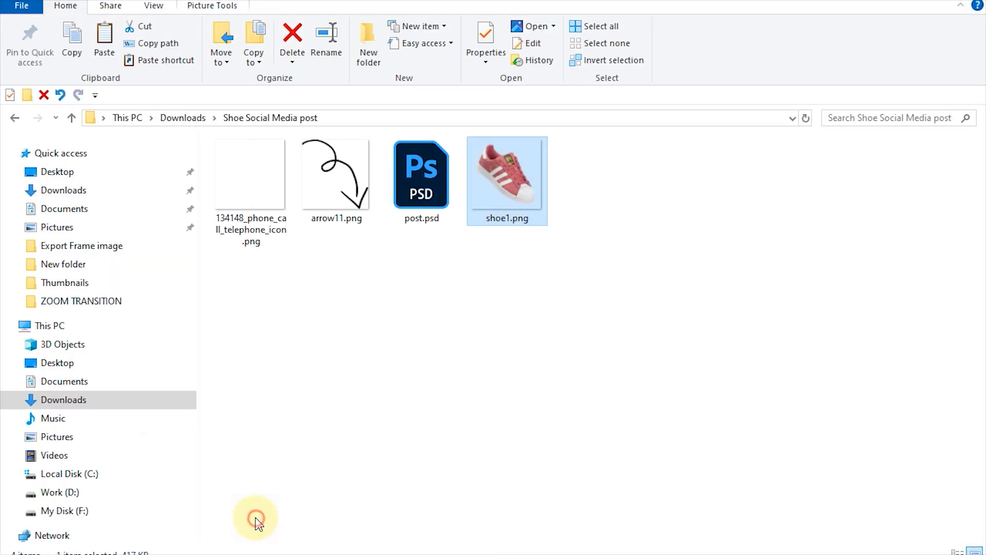
left_click(247, 187)
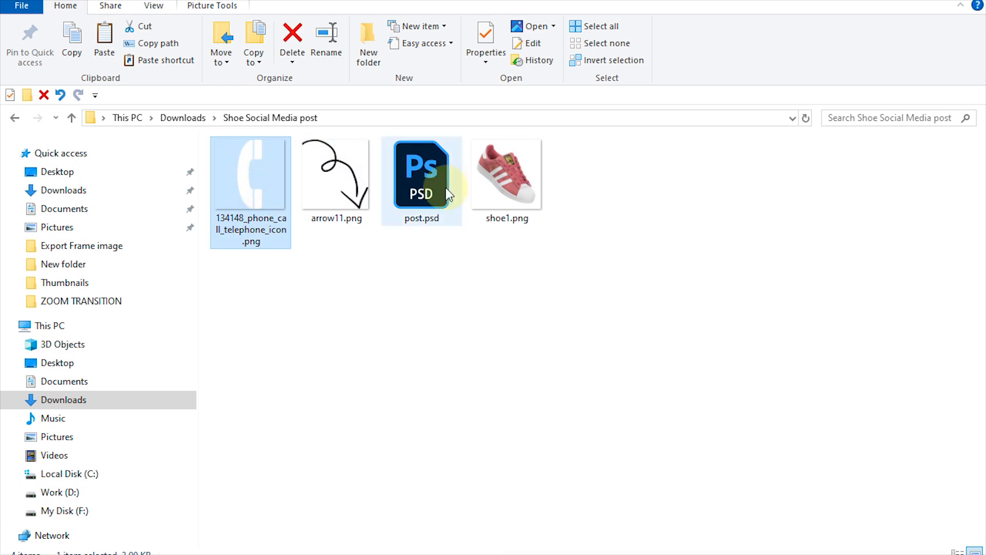
left_click(507, 177)
left_click(329, 200)
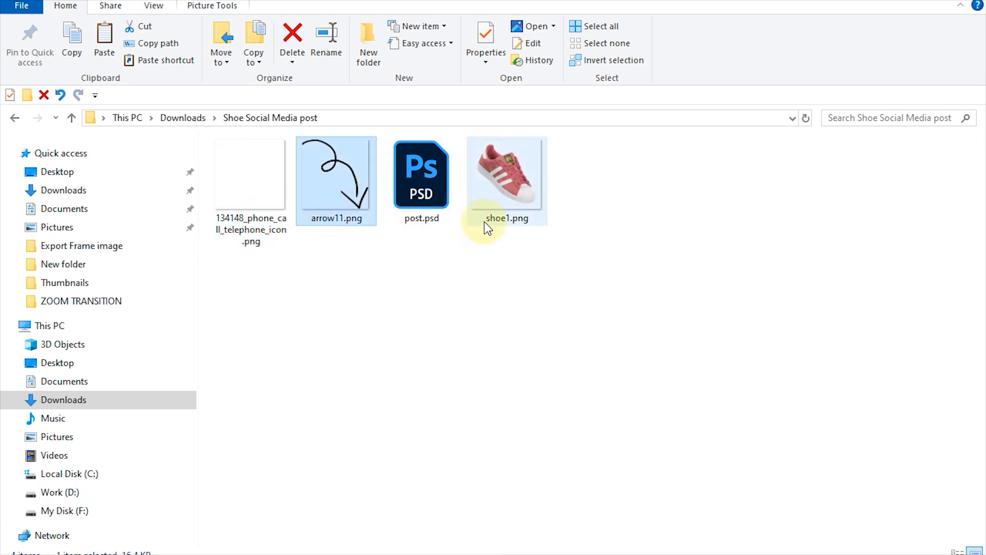
left_click(507, 183)
left_click_drag(510, 218, 417, 339)
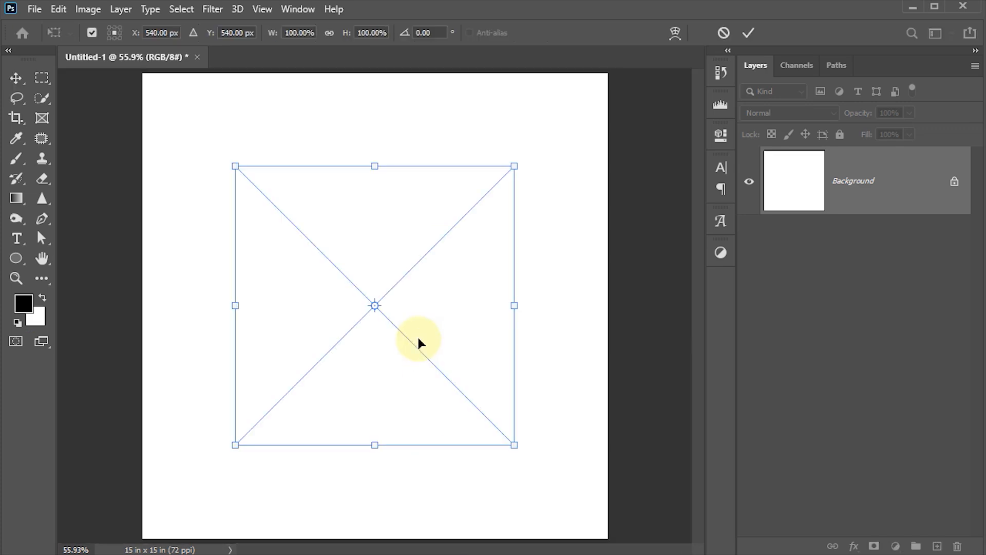
Flip the placed shoe horizontally and commit the placement.
right_click(409, 303)
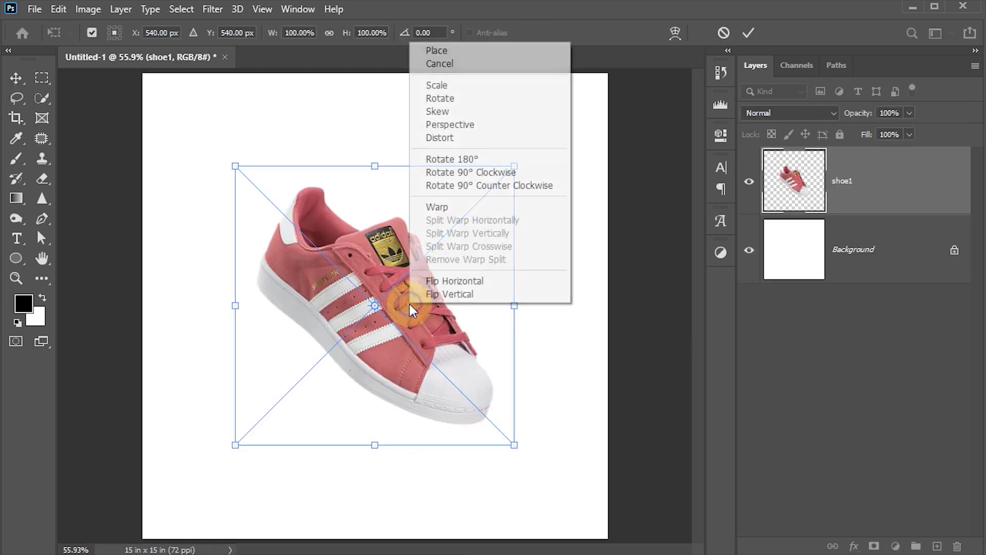
left_click(435, 284)
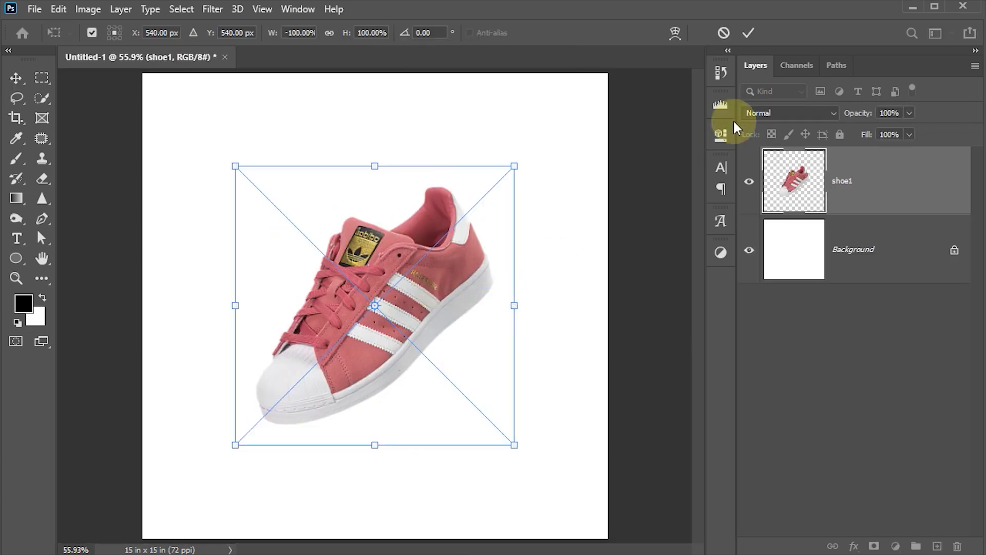
left_click(749, 33)
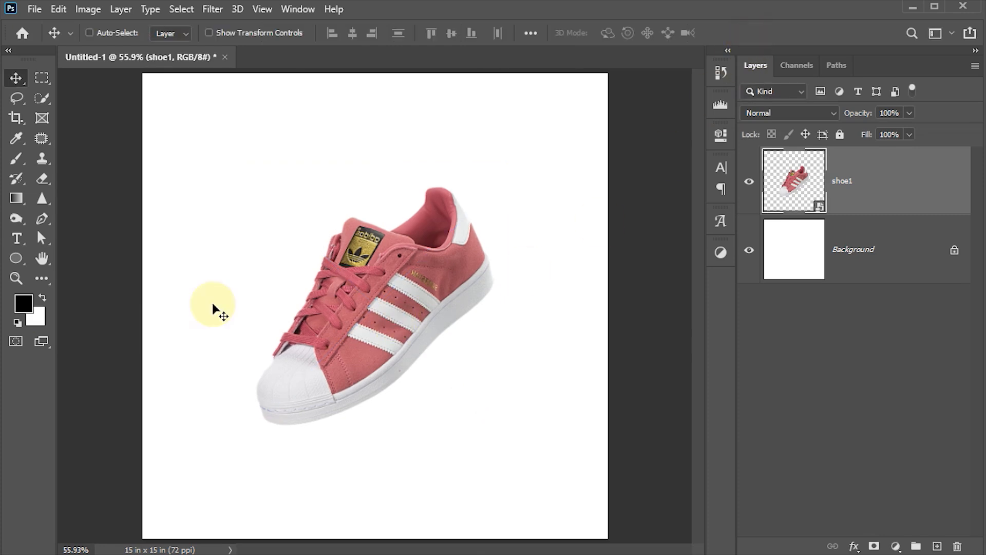
Sample the shoe's pink c6787a as the foreground colour and hide the shoe1 layer.
left_click(22, 302)
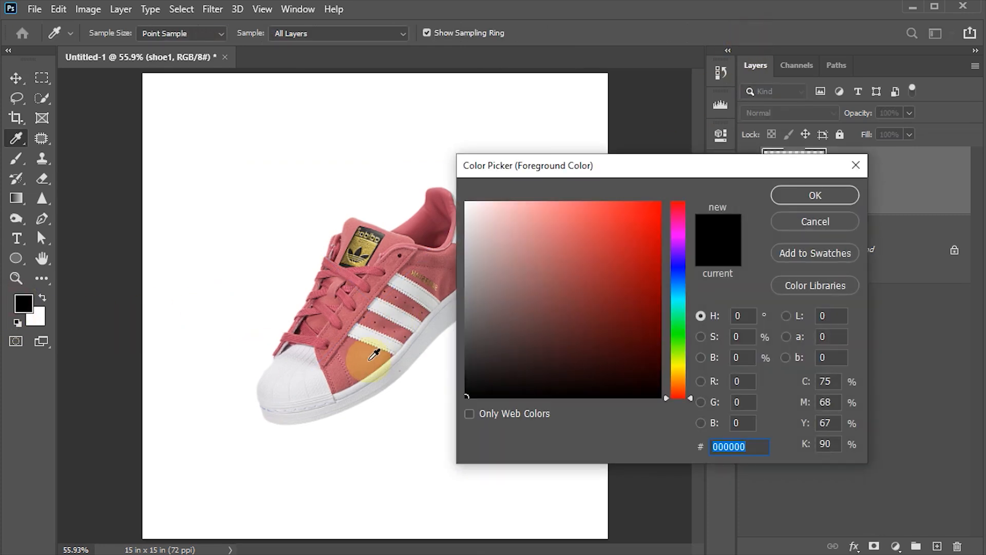
left_click(364, 362)
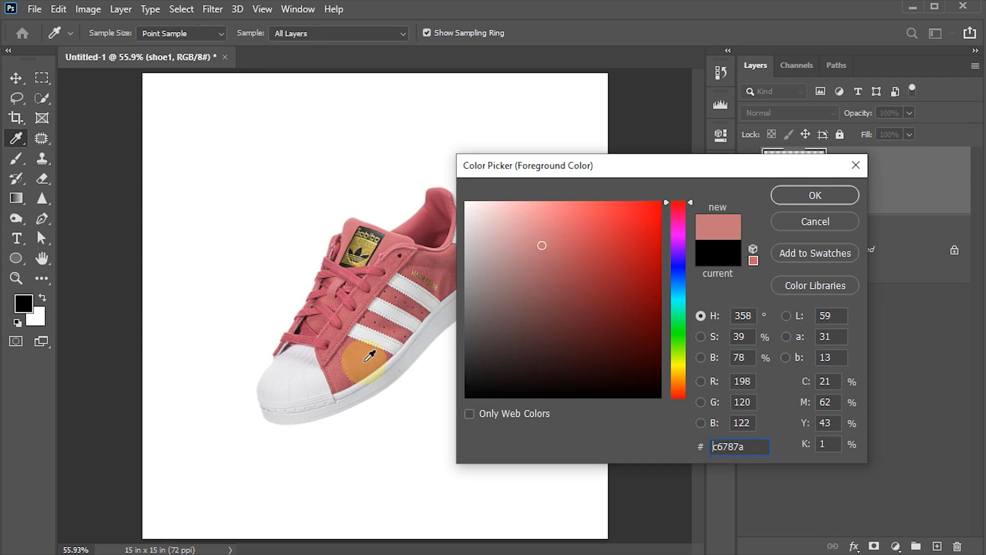
left_click(808, 201)
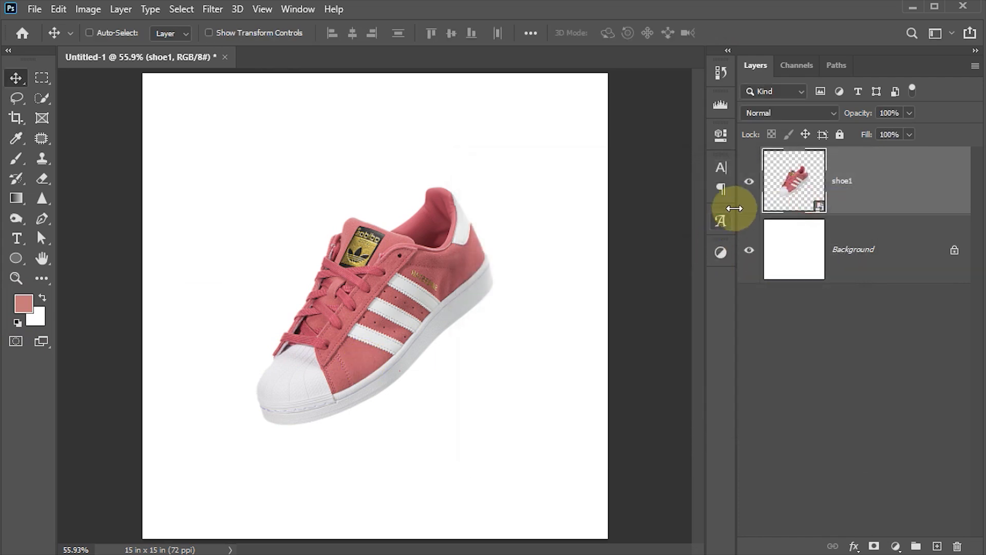
left_click(748, 182)
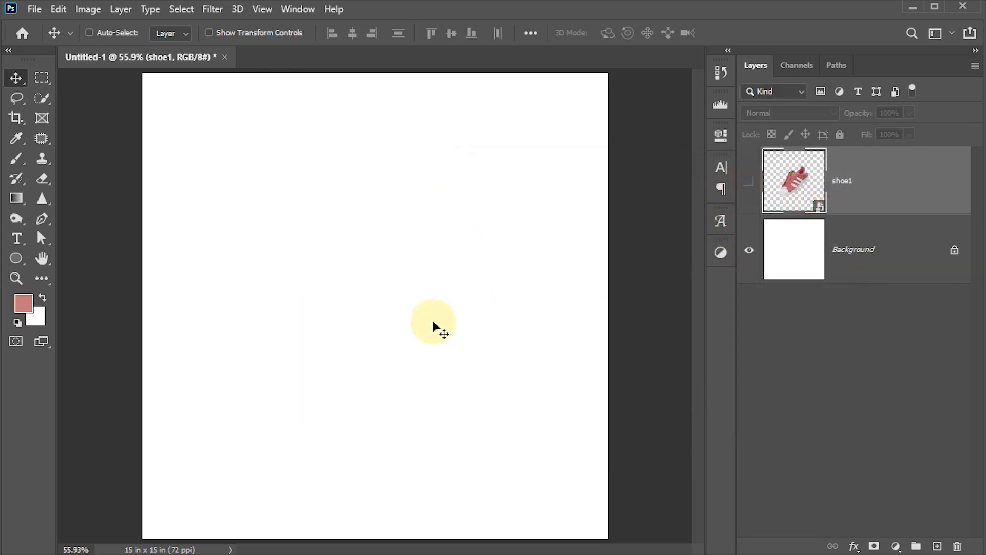
Add a Gradient fill layer above Background using the Foreground to Background preset.
left_click(15, 308)
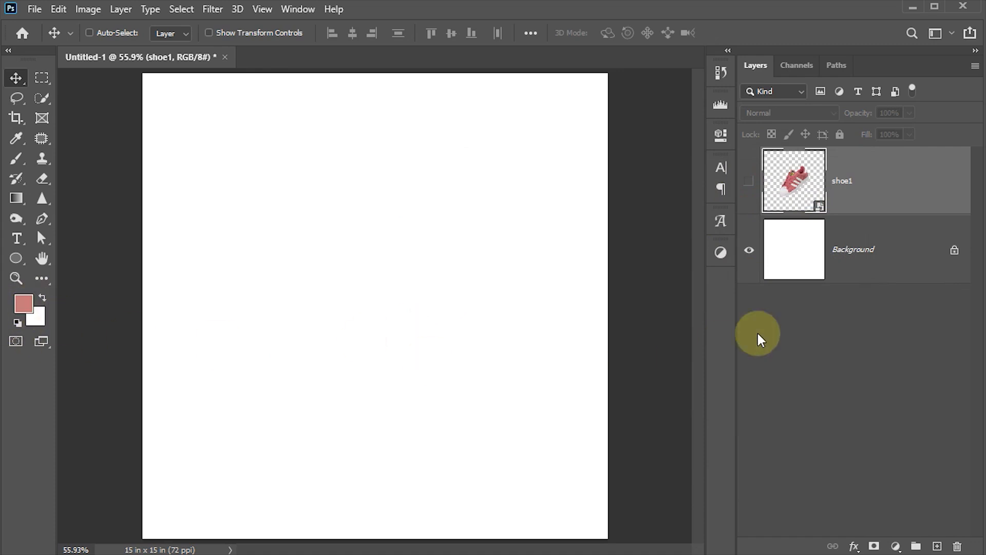
left_click(807, 262)
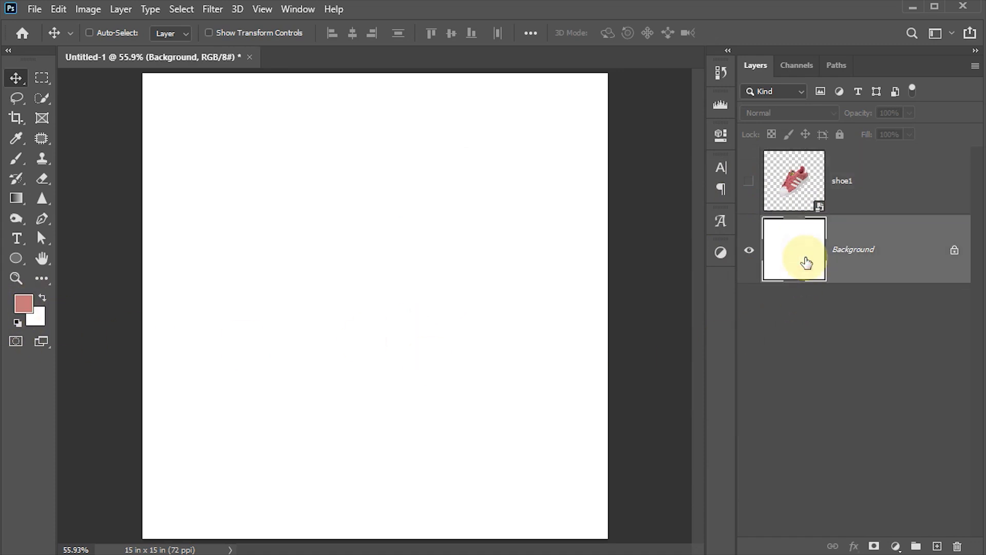
left_click(896, 546)
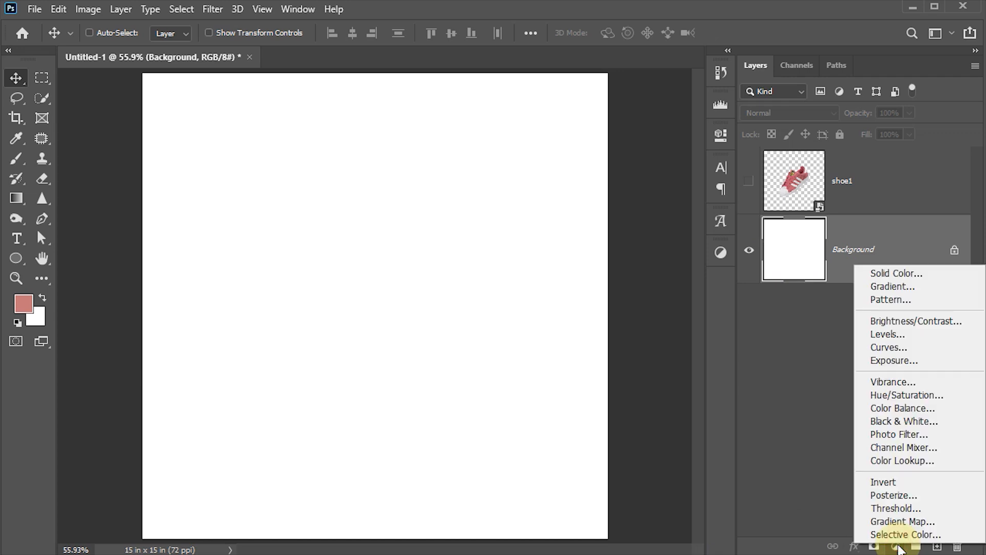
left_click(898, 287)
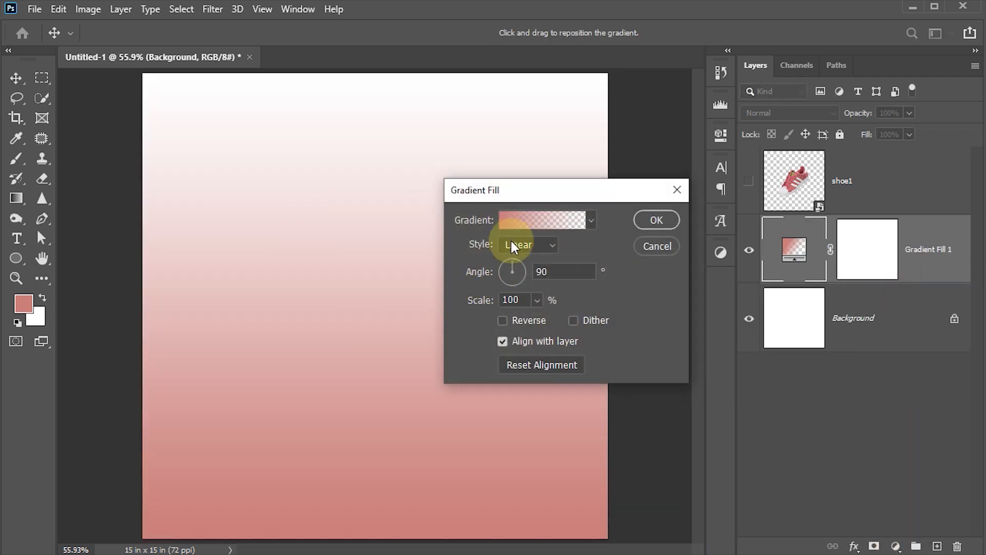
left_click(517, 221)
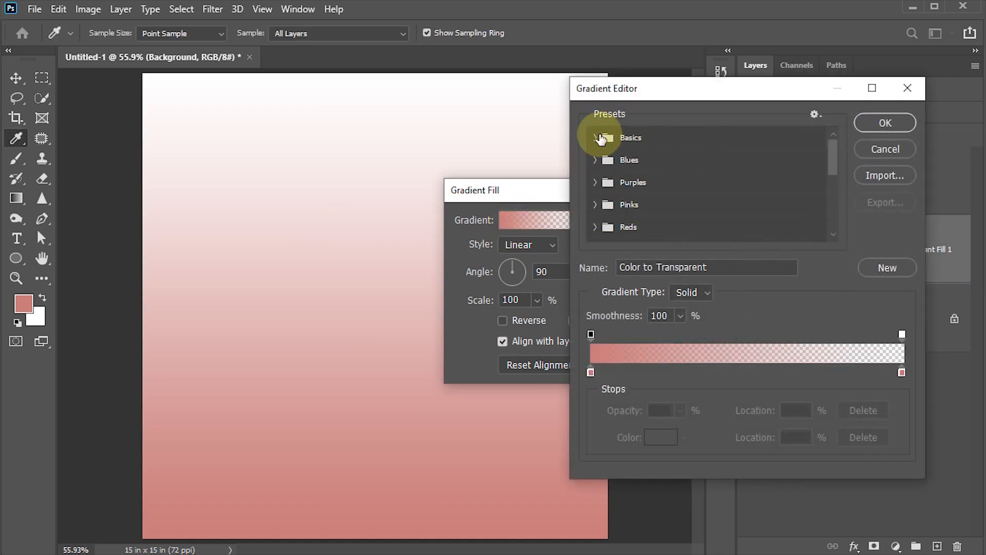
left_click(598, 137)
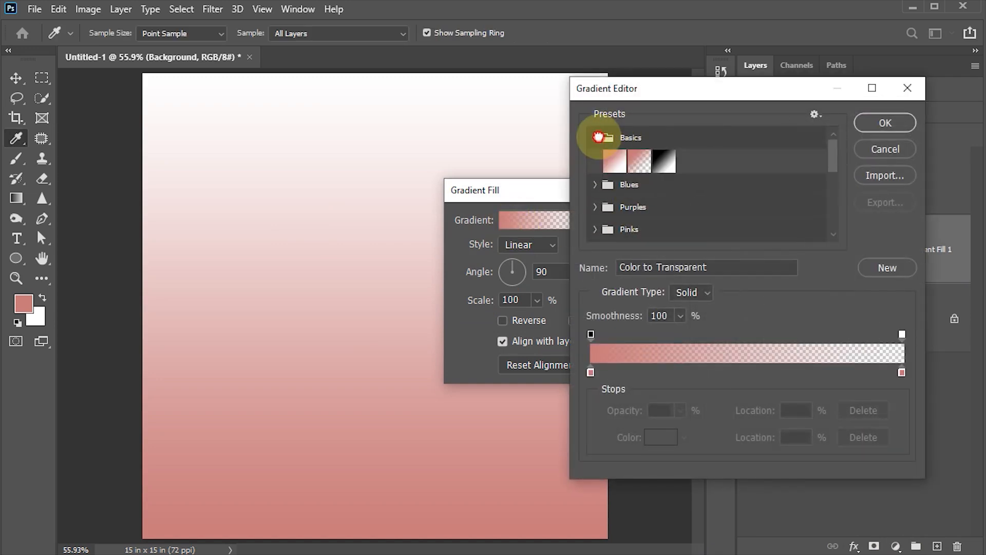
left_click(614, 163)
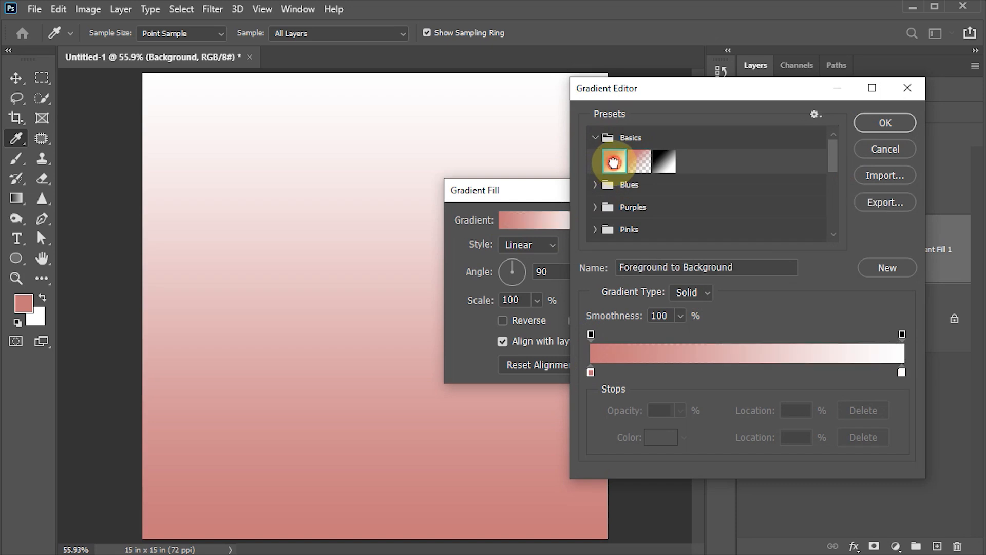
Set the right gradient stop to pink c6787a and the left stop to darker pink b4585b.
double_click(903, 374)
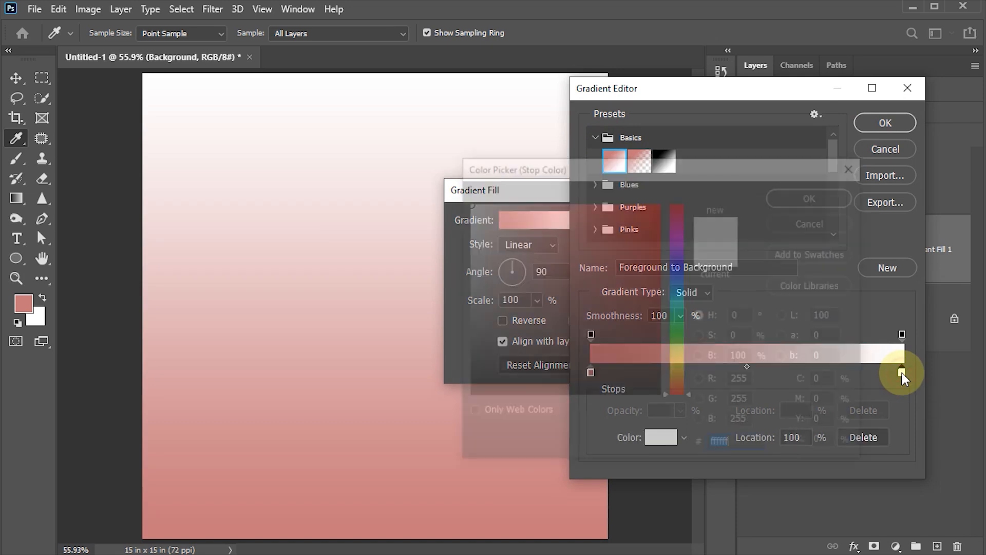
left_click_drag(648, 172, 686, 179)
left_click_drag(750, 180, 814, 190)
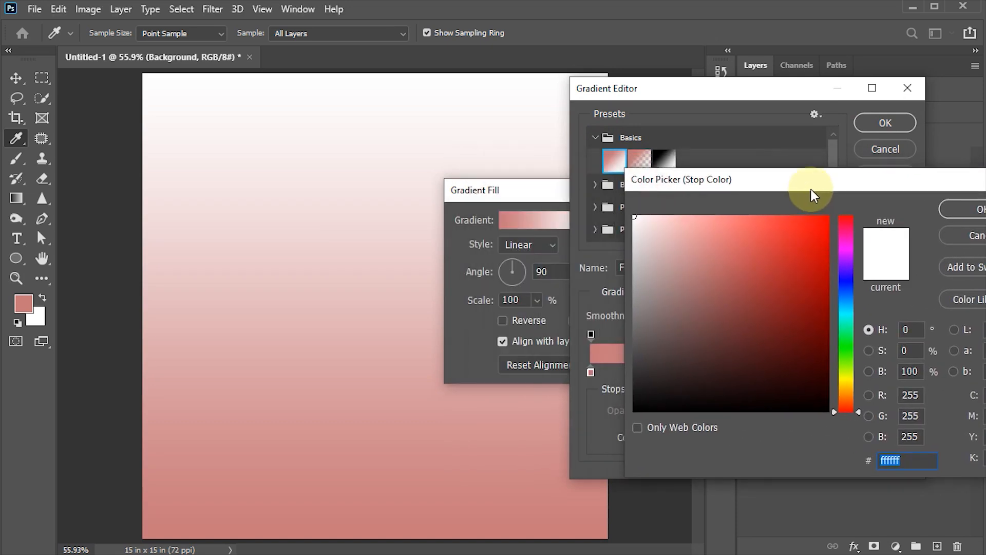
left_click(397, 527)
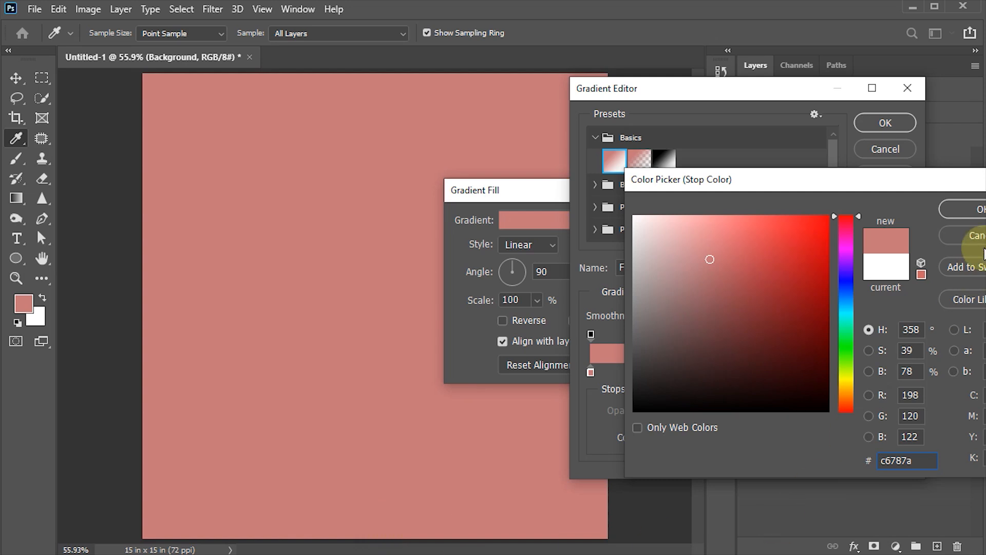
left_click(968, 209)
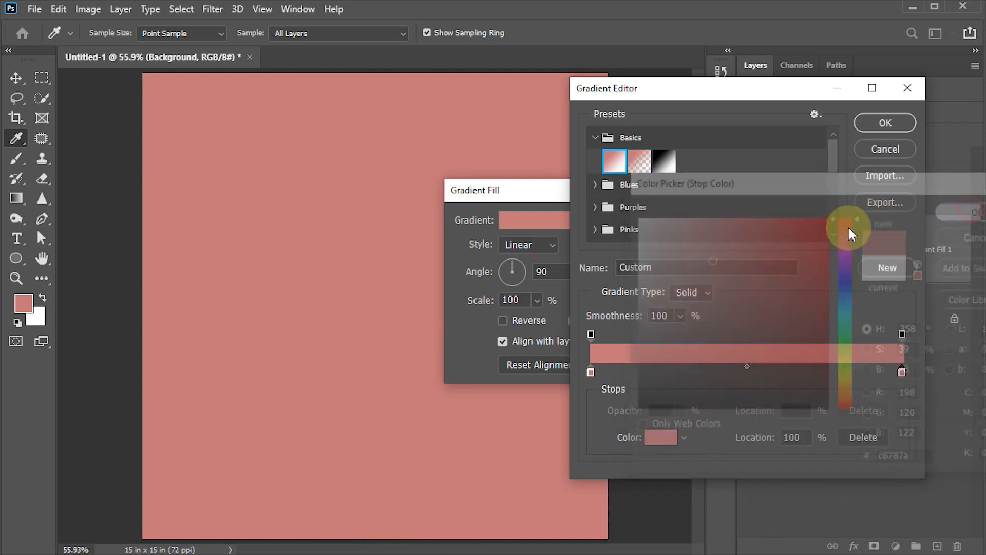
double_click(590, 371)
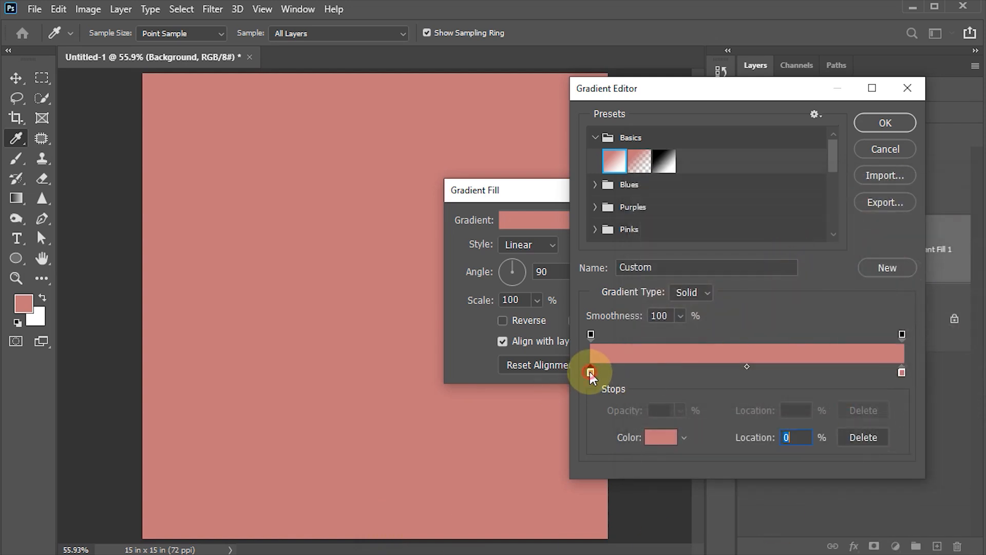
left_click_drag(654, 259, 679, 273)
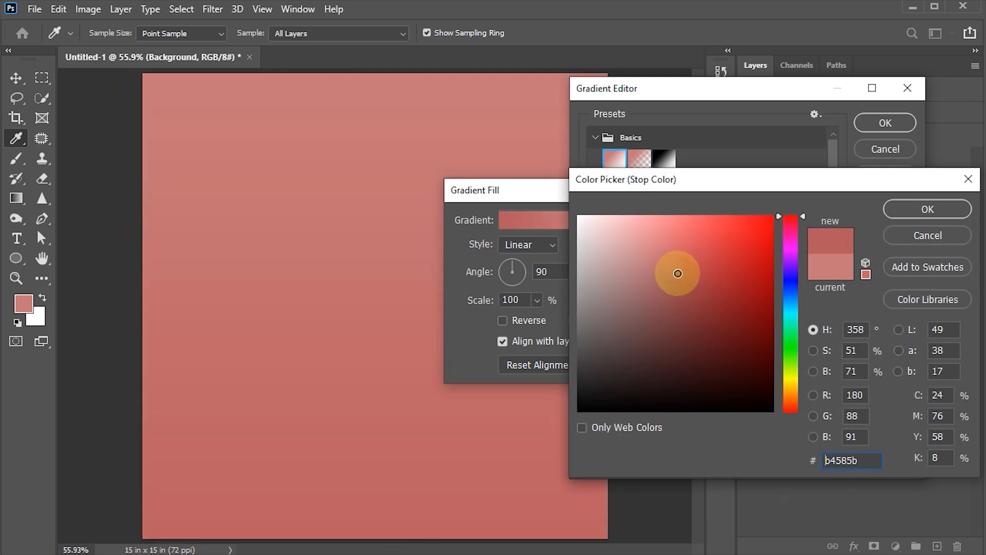
left_click(914, 208)
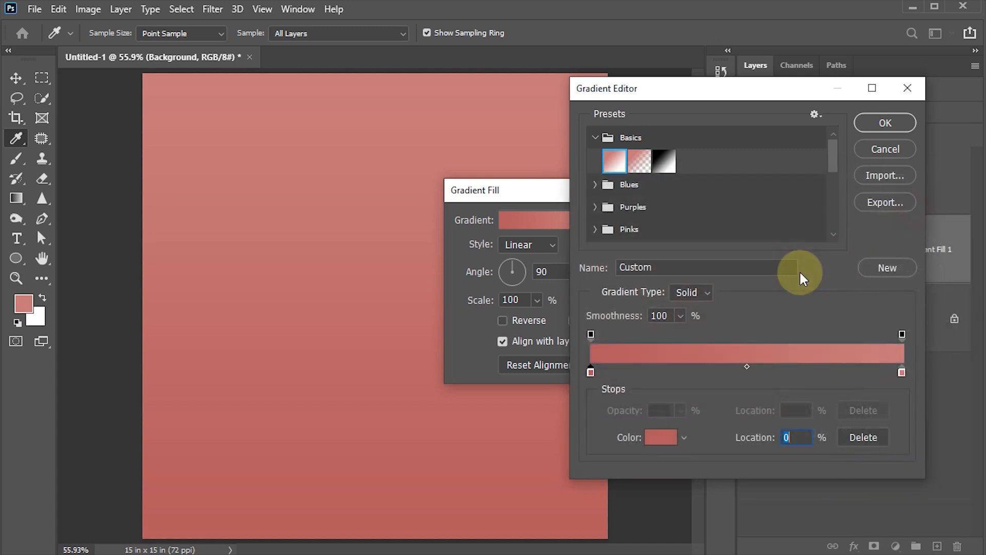
left_click(889, 124)
Set the linear gradient fill's angle to 130° with Reverse checked and confirm.
left_click(554, 272)
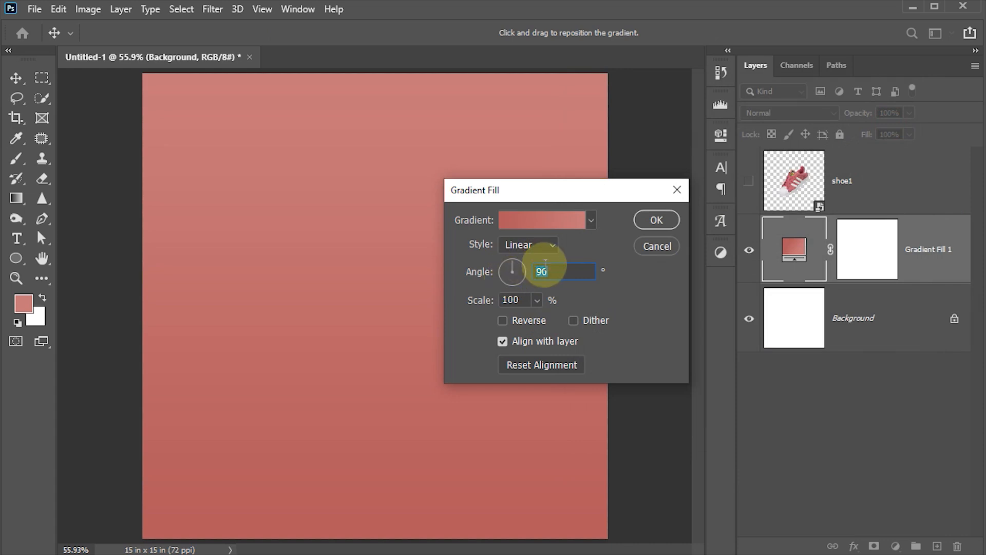
type("130")
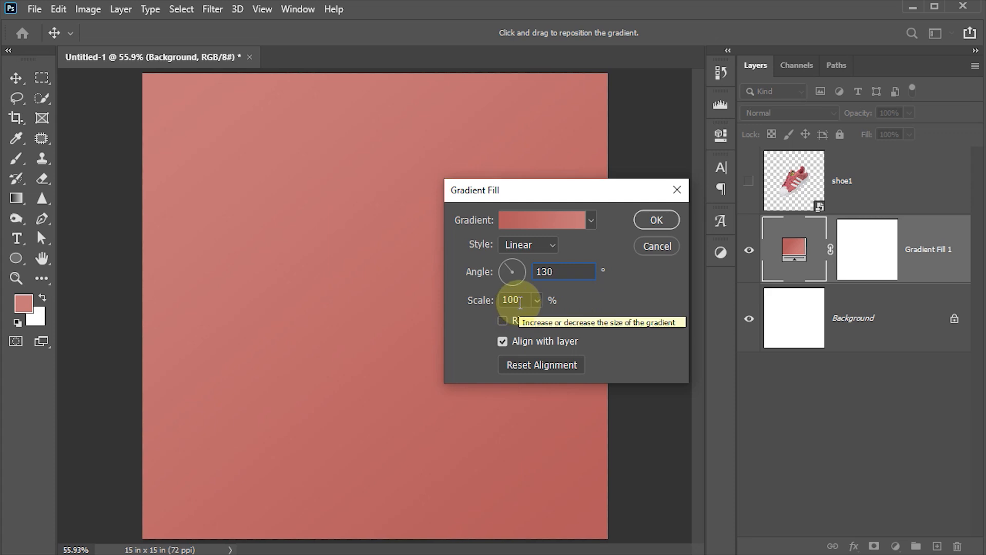
left_click(504, 321)
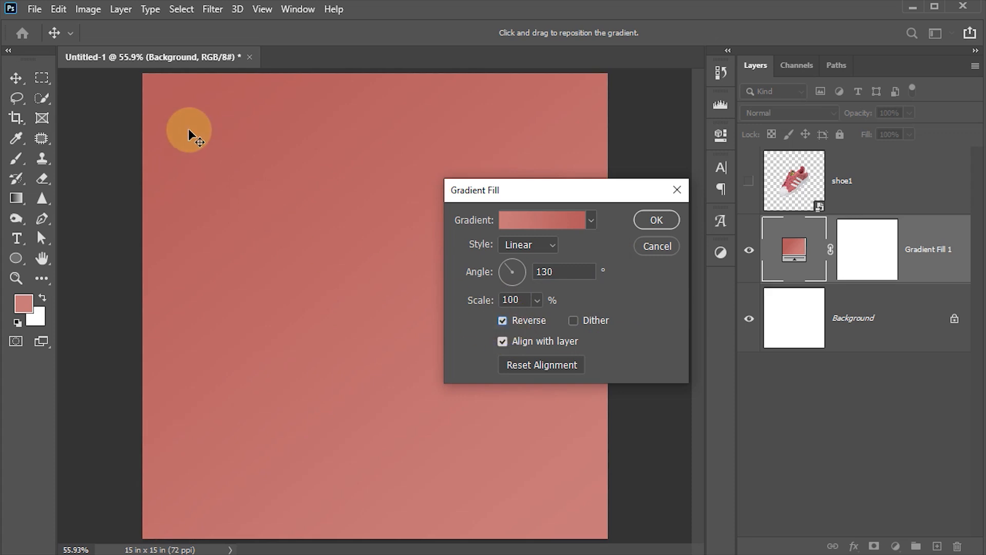
left_click(657, 220)
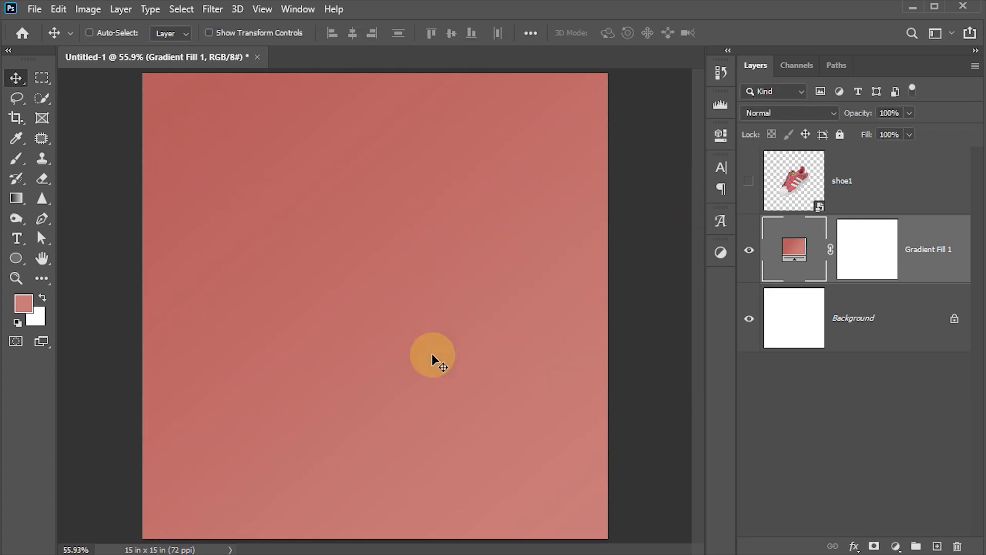
left_click(16, 258)
Draw a tall narrow rectangle strip along the canvas's left edge and fill it white.
left_click(84, 259)
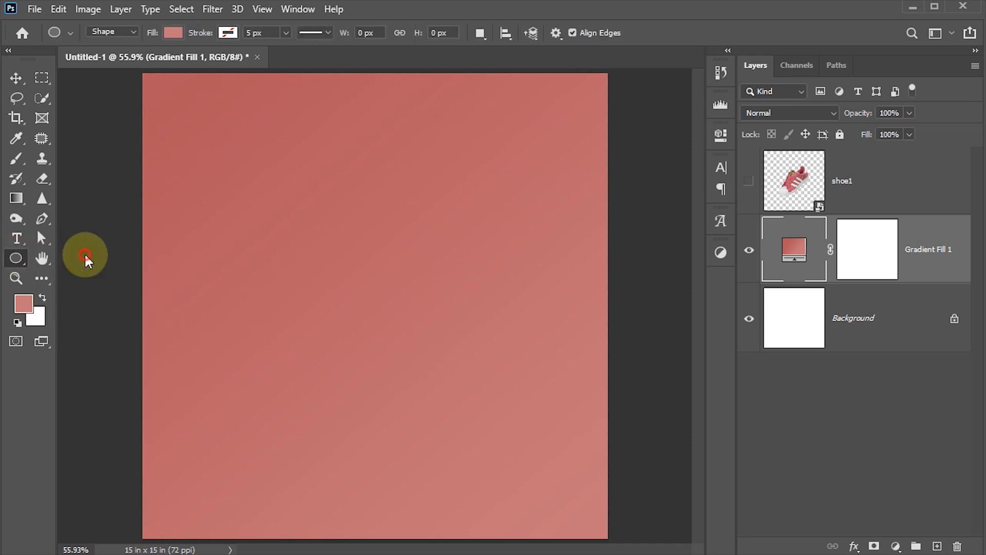
left_click_drag(115, 106, 186, 540)
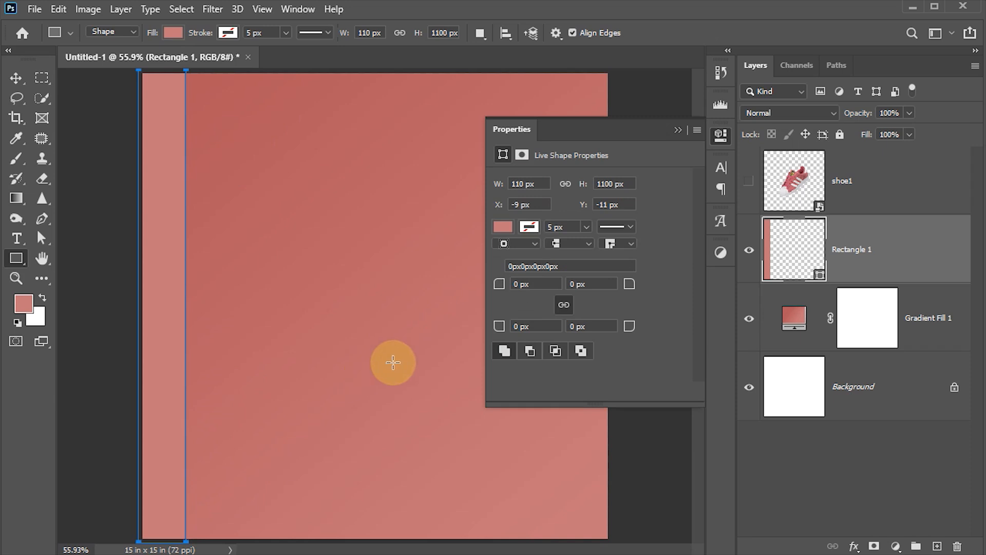
left_click(503, 227)
left_click(602, 309)
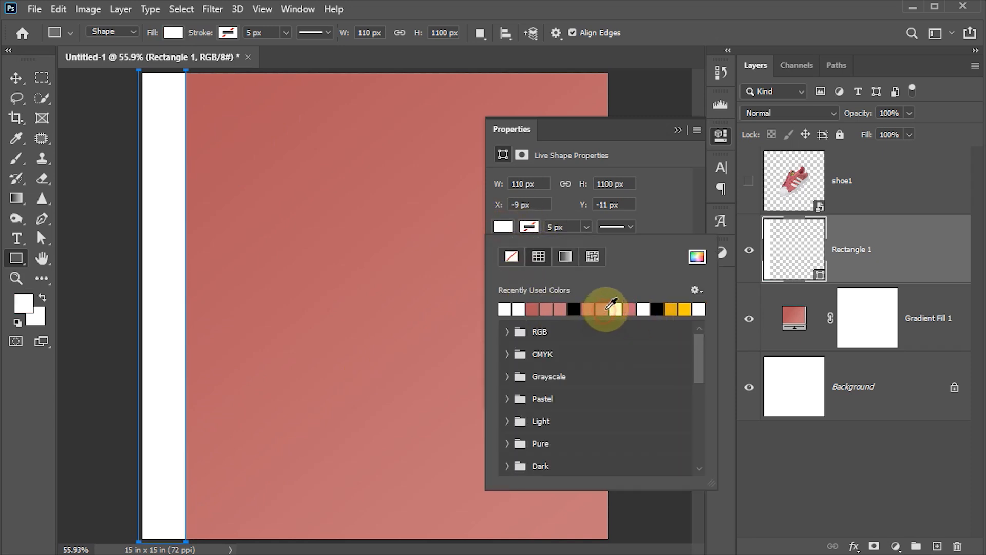
left_click(720, 133)
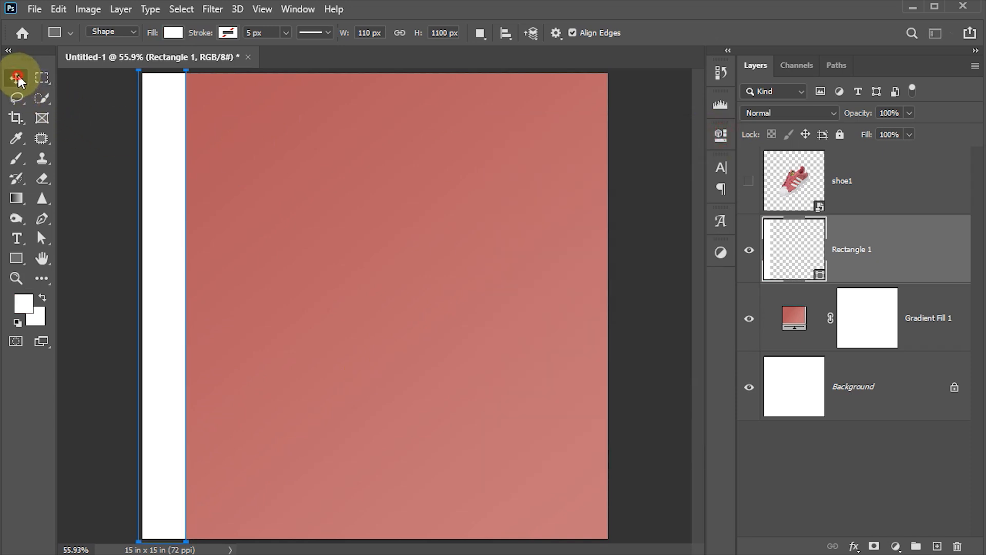
Alt-drag copies of the strip into six evenly spaced stripes and select all stripe layers.
left_click(17, 78)
left_click_drag(180, 171, 438, 233)
left_click(260, 223)
left_click_drag(438, 233, 571, 241)
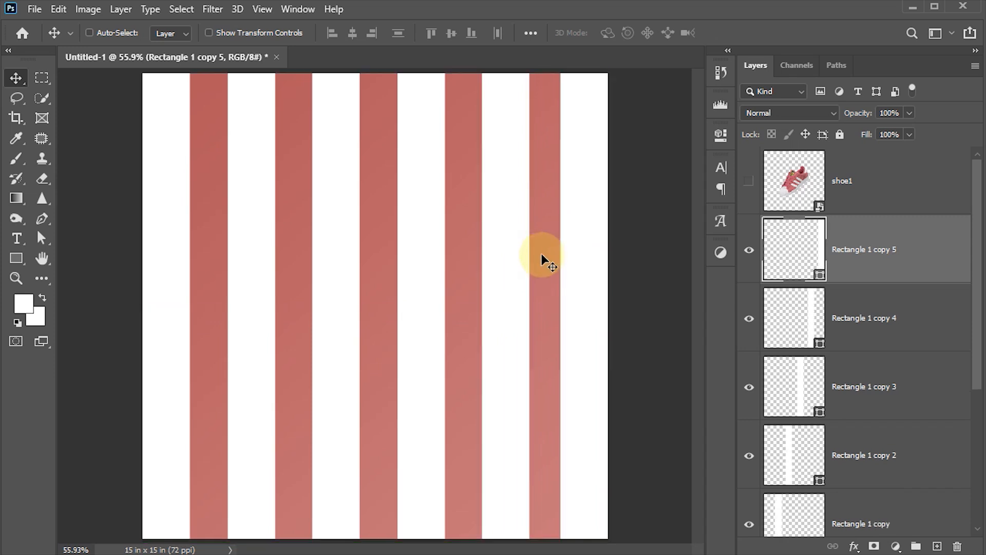
left_click_drag(979, 265, 973, 331)
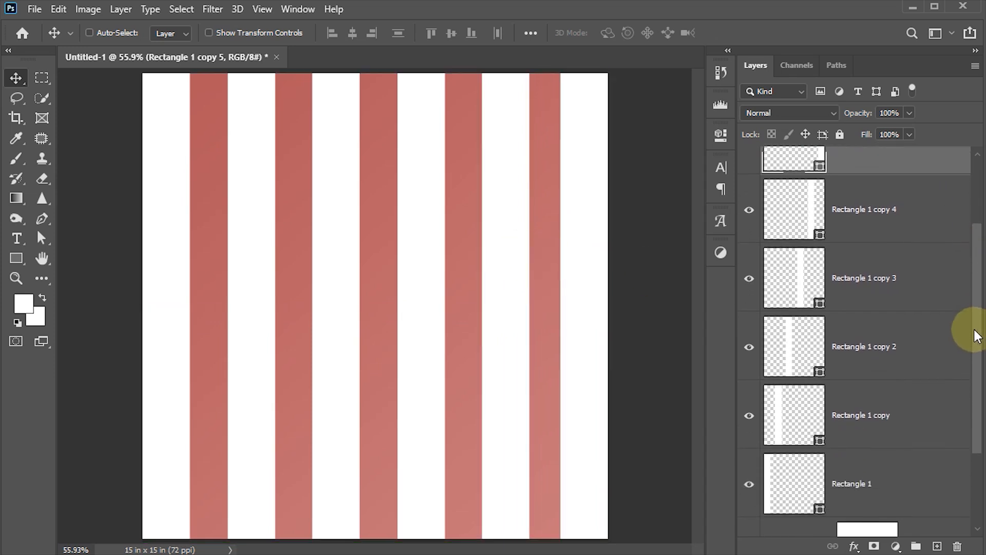
left_click(807, 481, "shift")
left_click_drag(978, 338, 976, 359)
Convert the stripes to one smart object, rotate it about 41° and stretch it over the canvas.
right_click(883, 420)
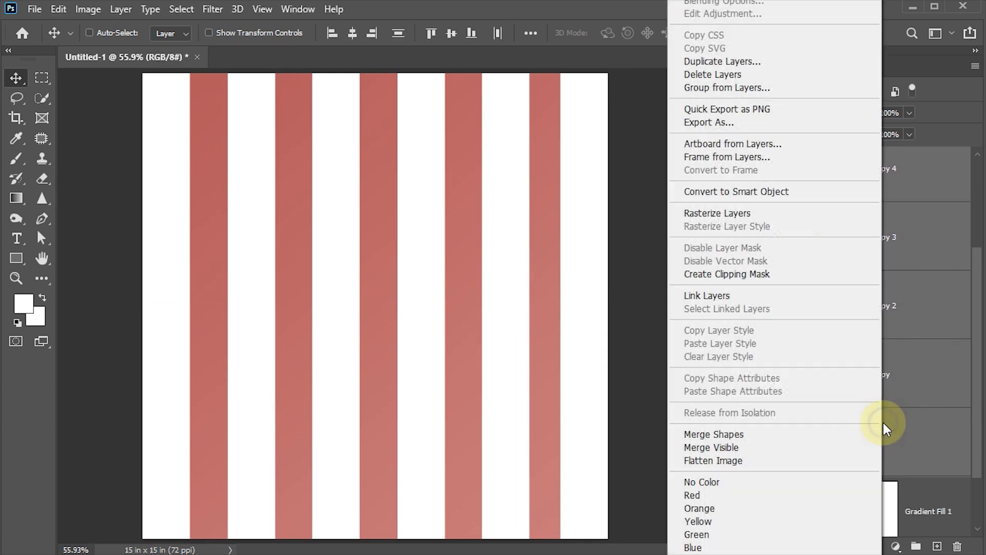
left_click(746, 192)
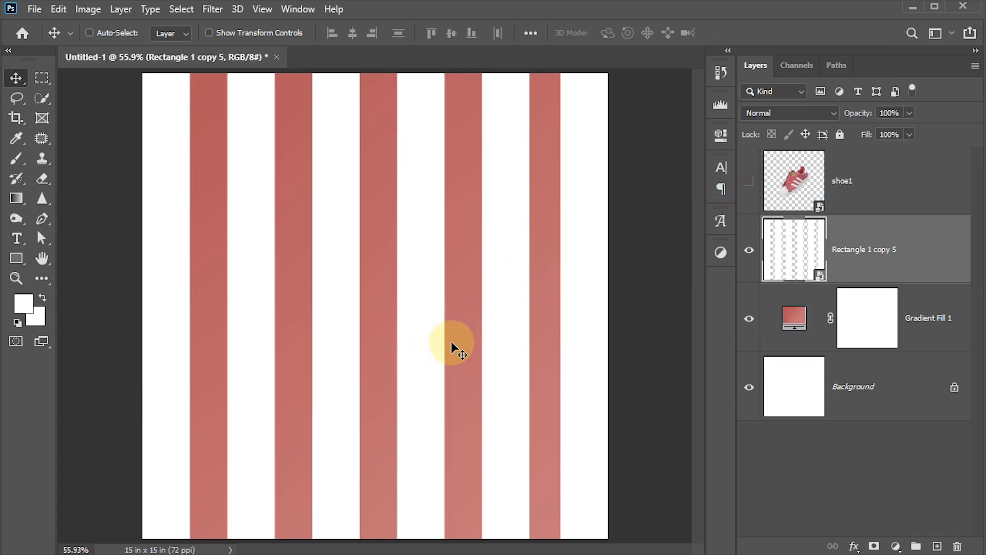
key("ctrl+t")
key("ctrl+0")
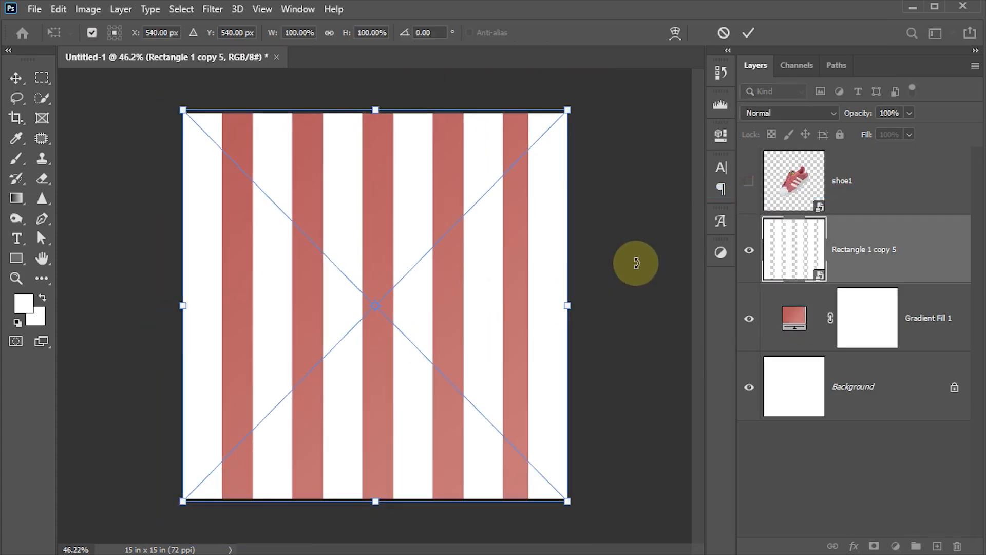
left_click_drag(588, 121, 683, 292)
left_click_drag(495, 176, 601, 118)
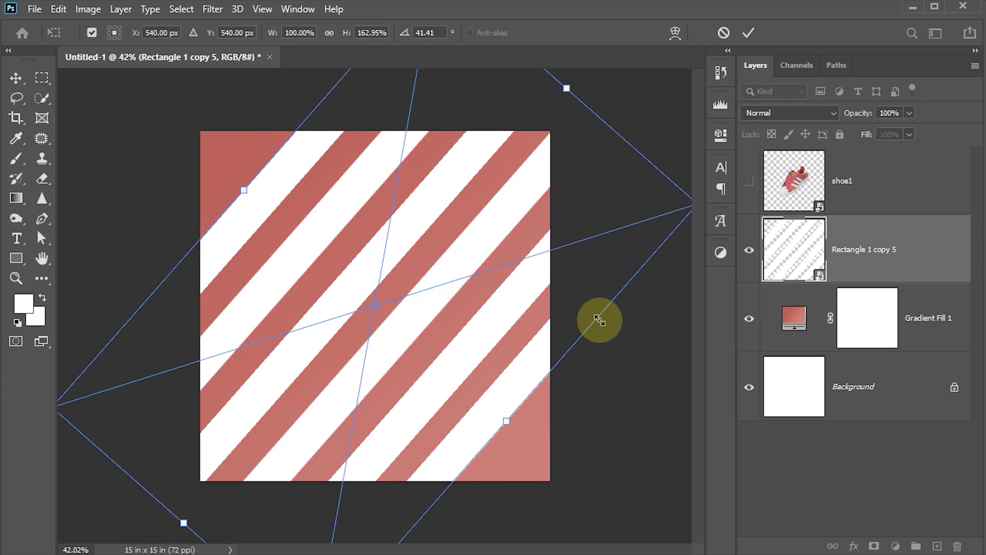
left_click_drag(600, 320, 641, 378)
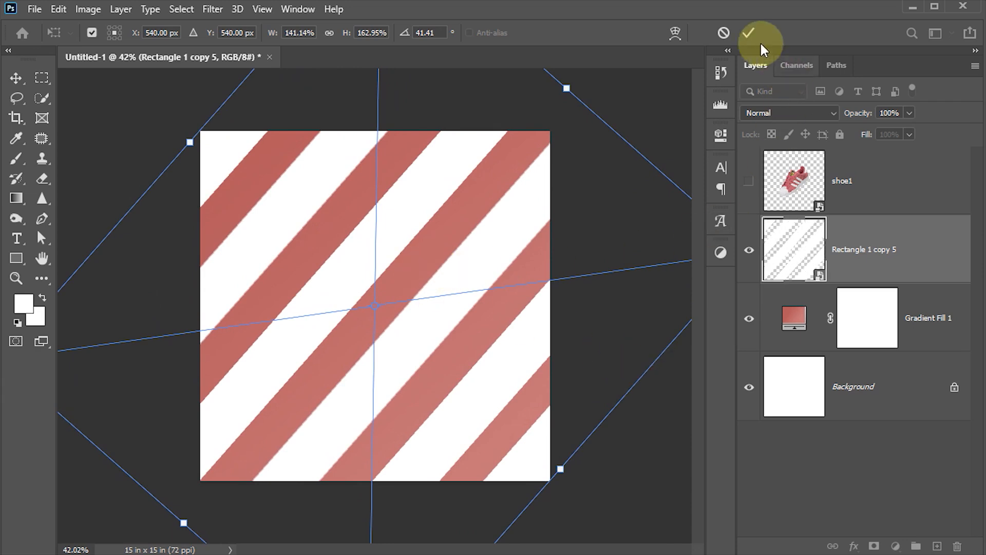
left_click(748, 34)
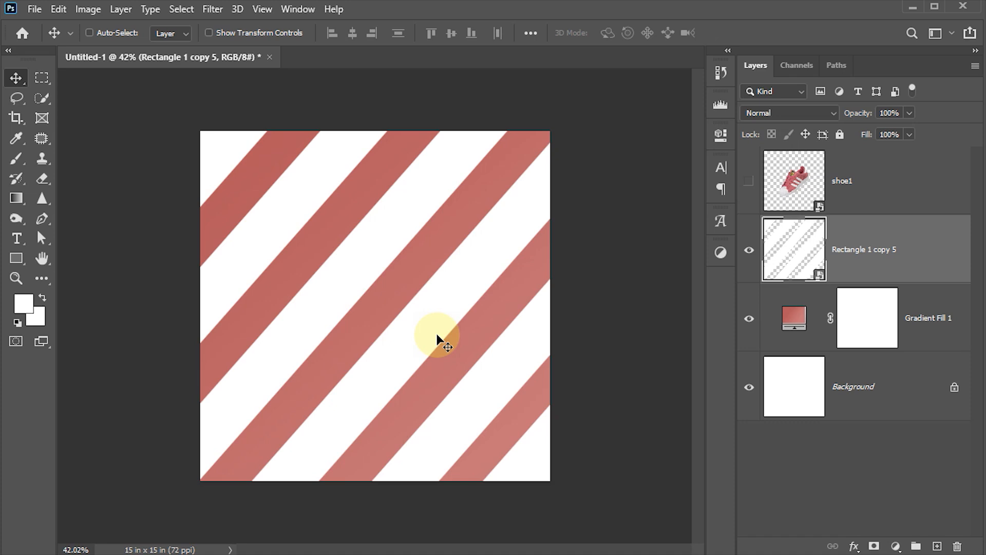
key("ctrl+0")
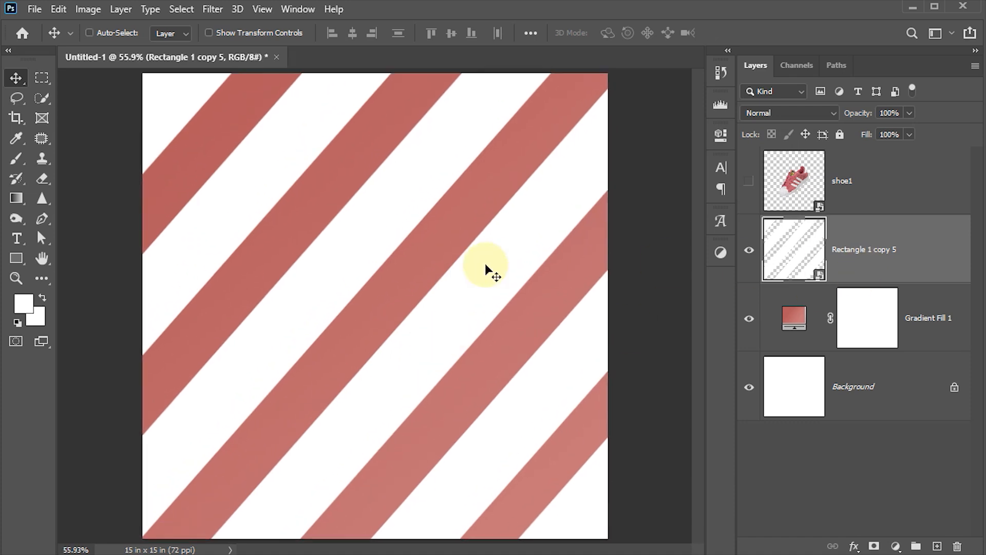
Apply a 5-pixel Gaussian Blur to the stripes and set their opacity to 70%.
left_click(216, 14)
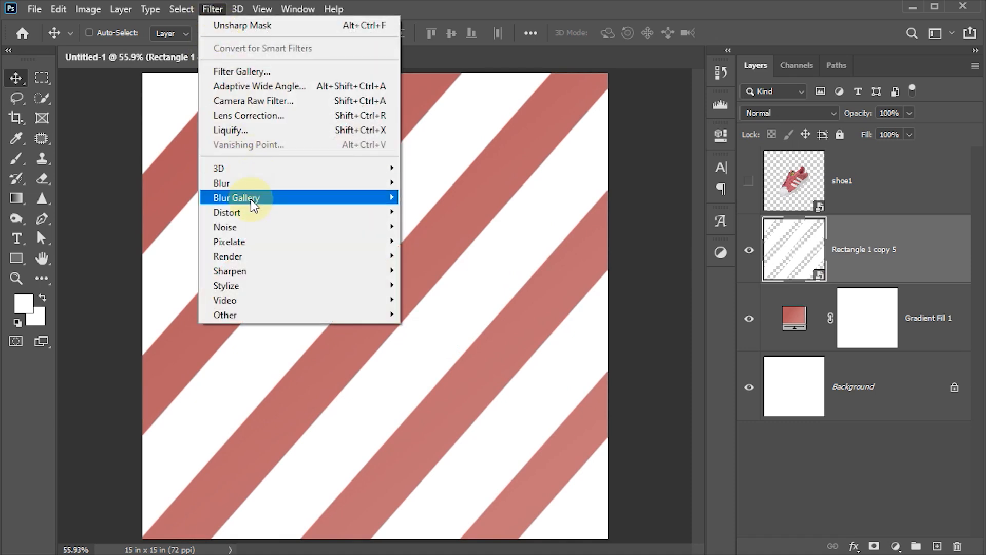
mouse_move(249, 183)
left_click(455, 242)
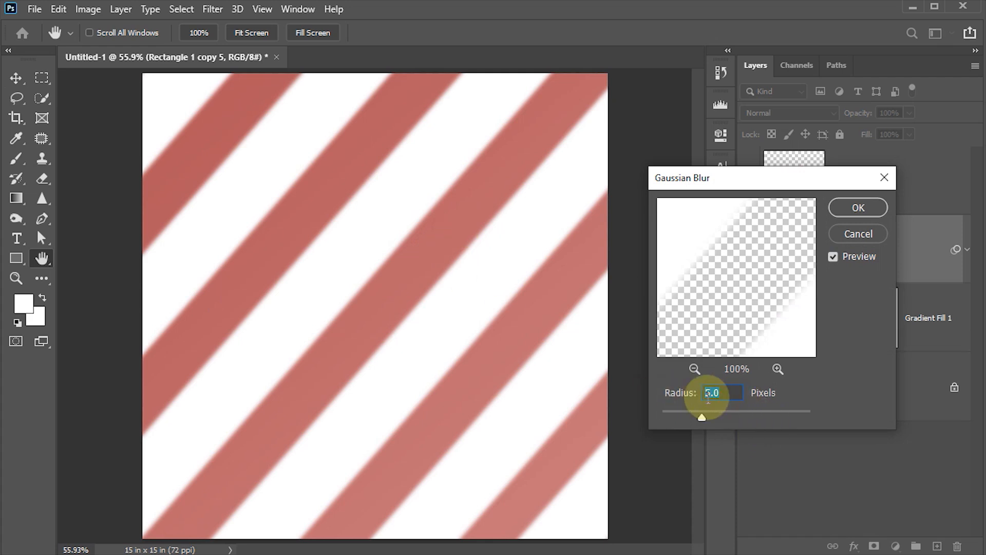
type("5")
left_click(868, 217)
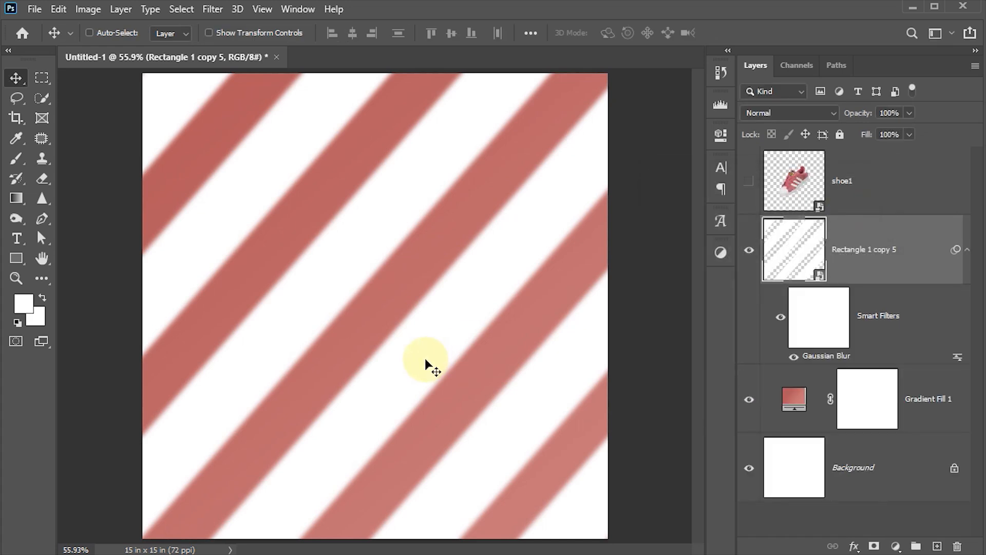
key("7")
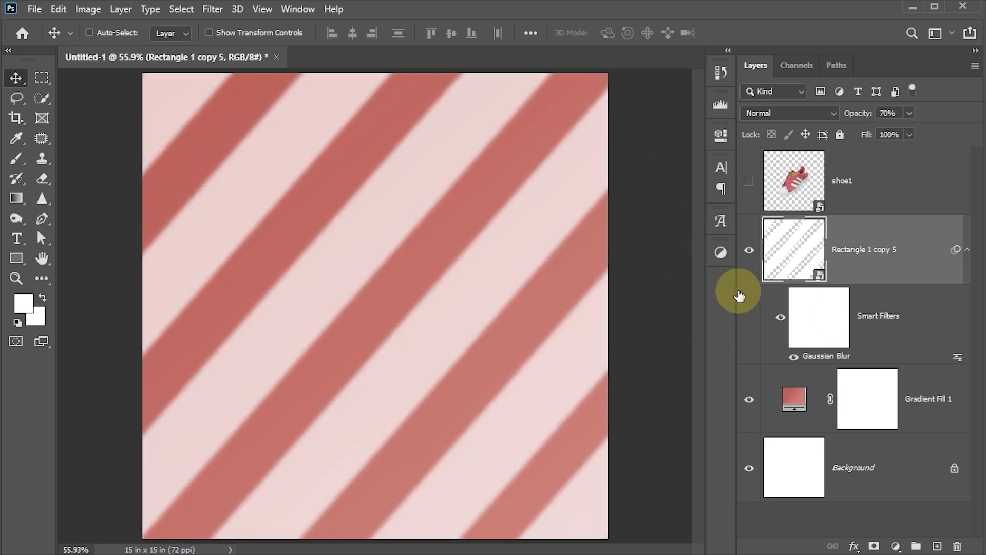
Add a b96365 pink Color Overlay to the stripes and adjust the stripe layer's opacity.
left_click(854, 546)
left_click(878, 486)
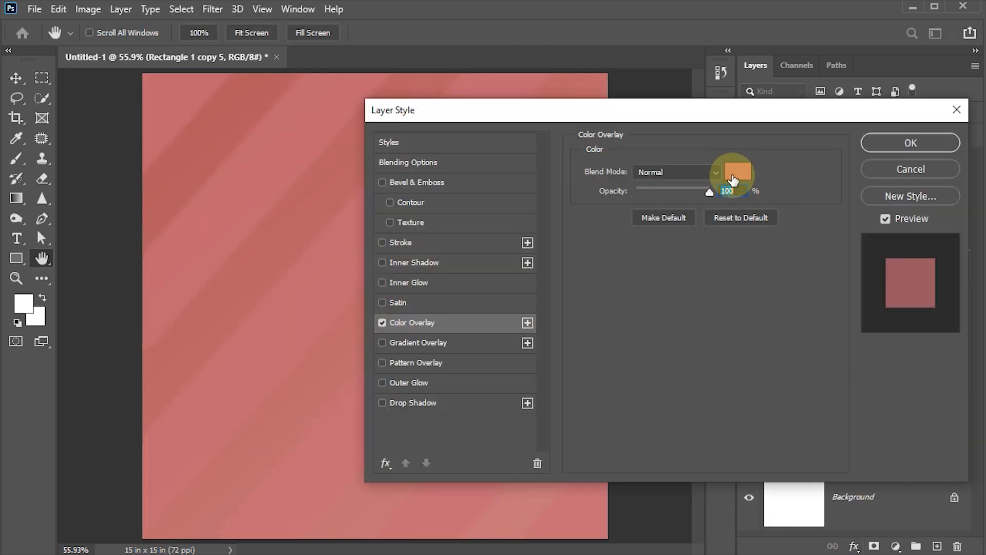
left_click(733, 177)
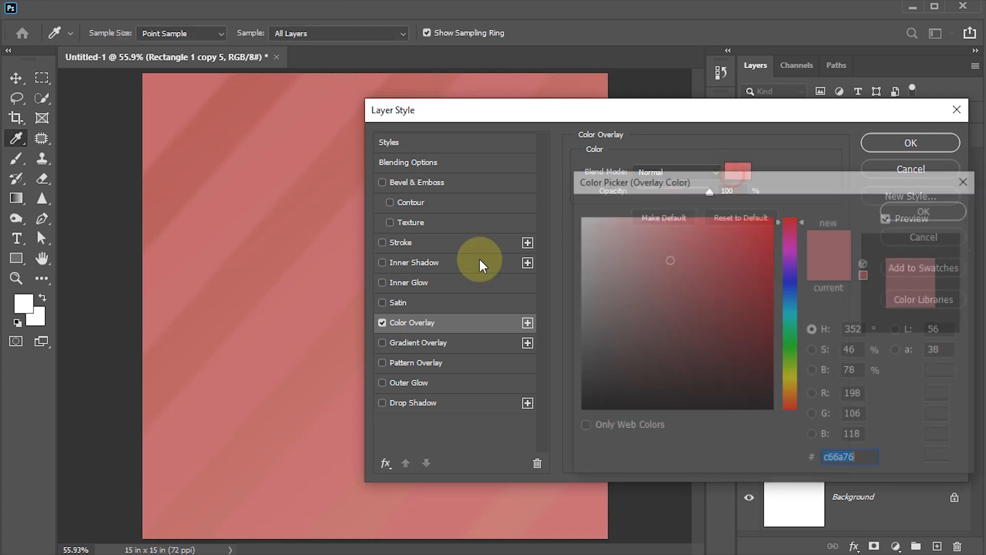
left_click(257, 335)
left_click(306, 342)
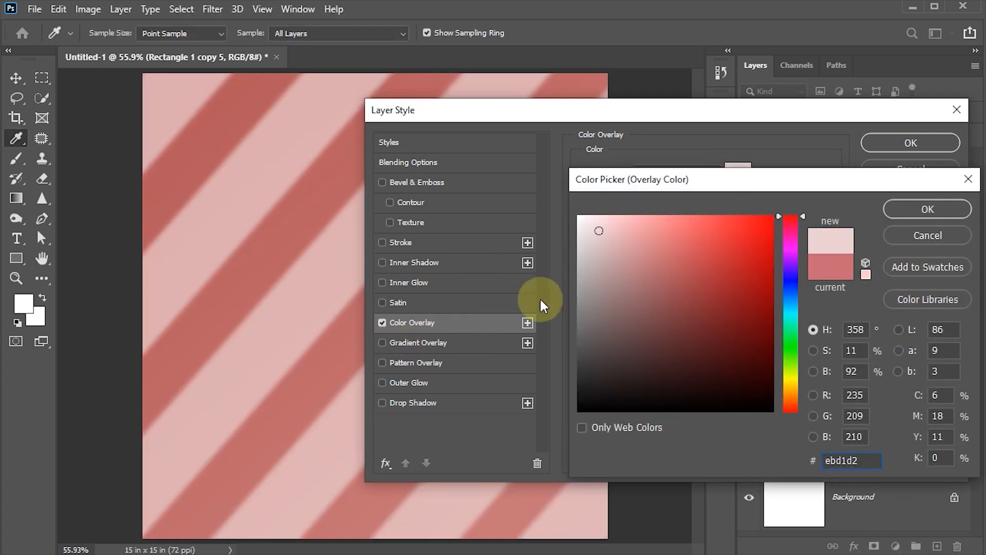
left_click(293, 411)
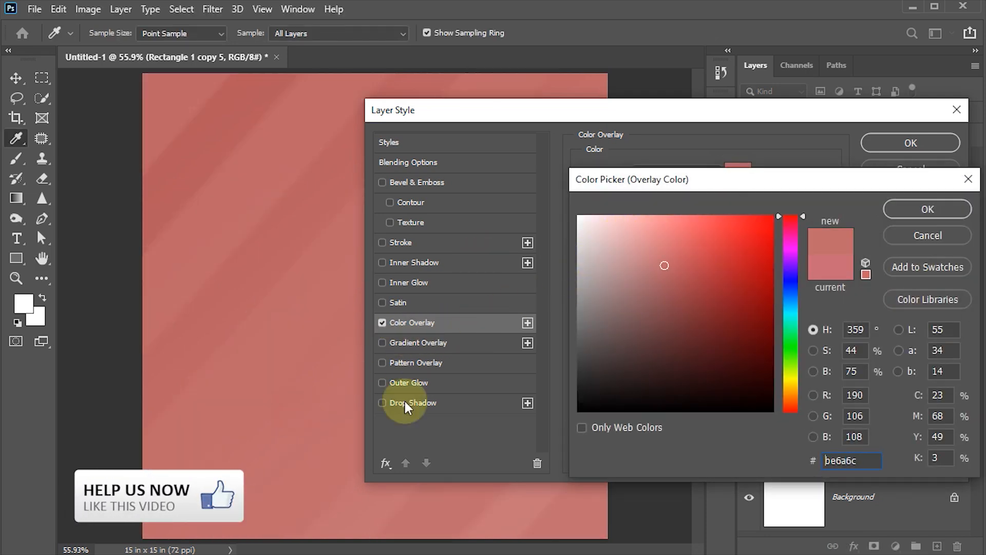
left_click(669, 275)
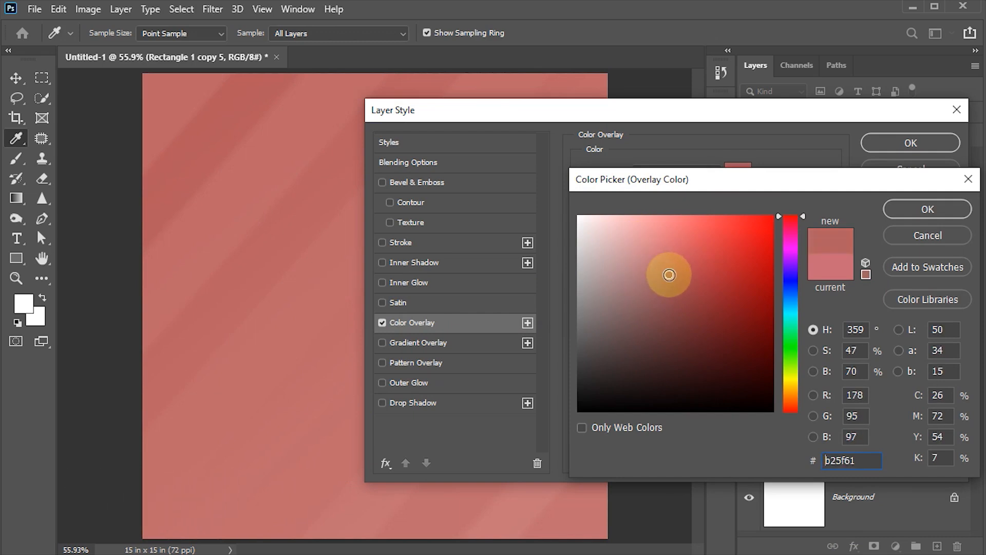
left_click_drag(669, 275, 669, 269)
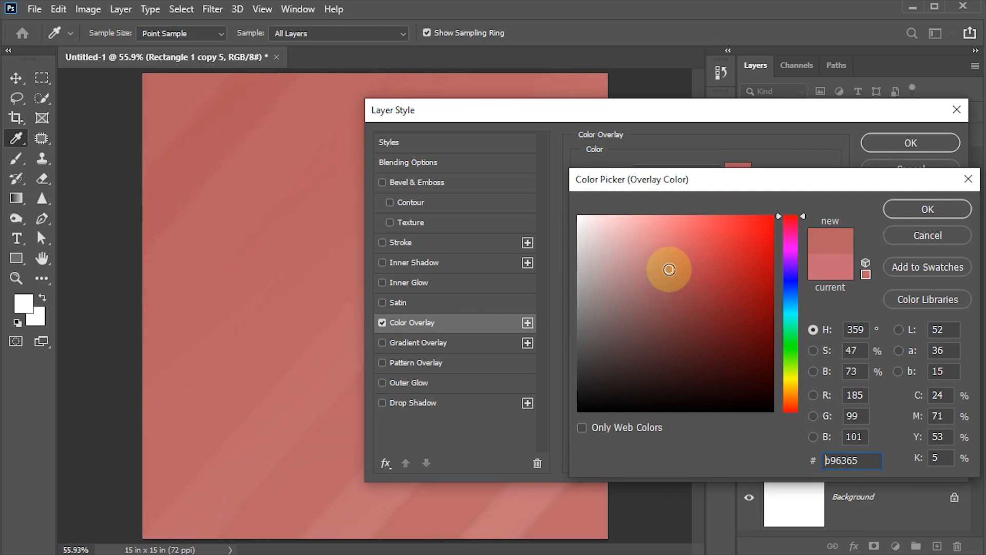
left_click(897, 209)
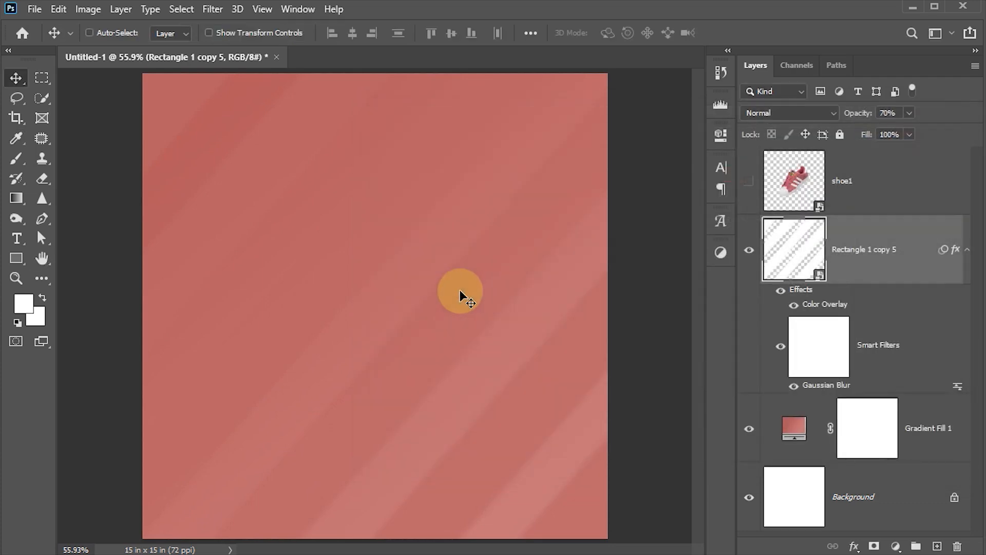
left_click(883, 113)
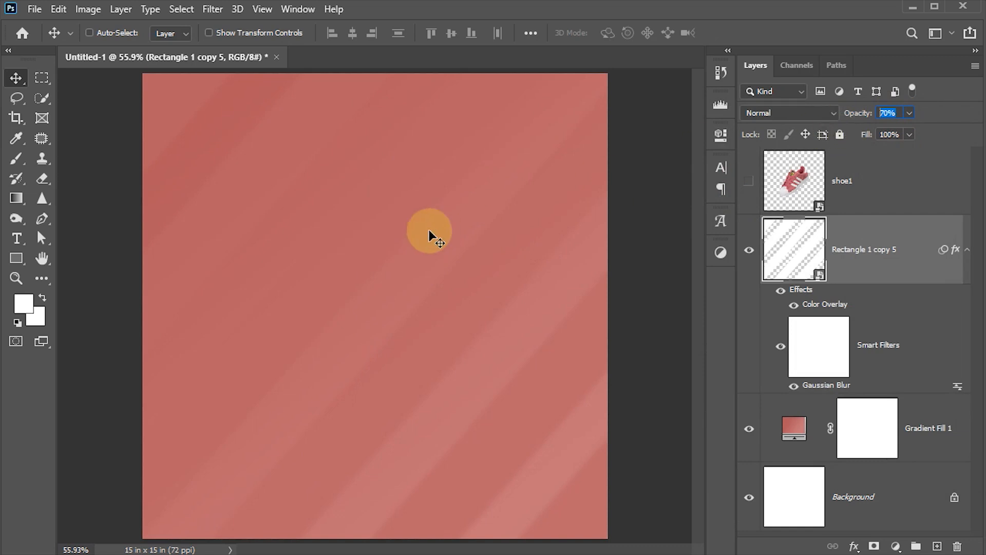
left_click(273, 304)
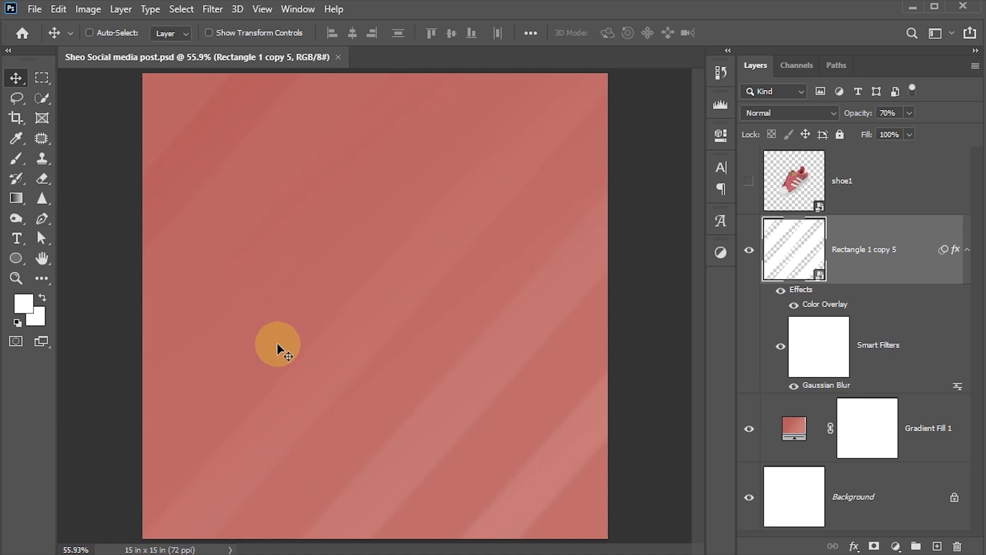
Show the shoe1 layer, shift the shoe slightly right, and add an empty Layer 1 beneath it.
left_click(798, 176)
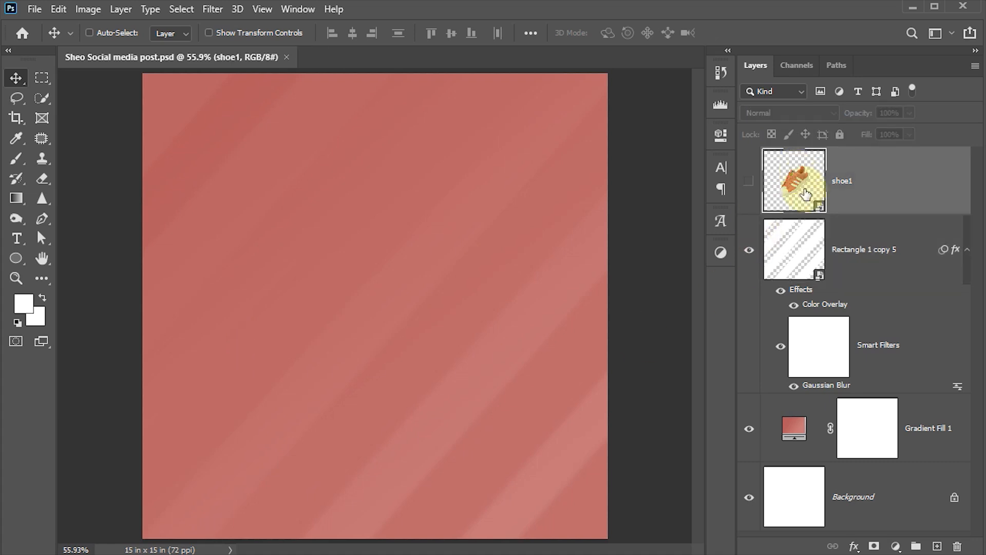
left_click(751, 180)
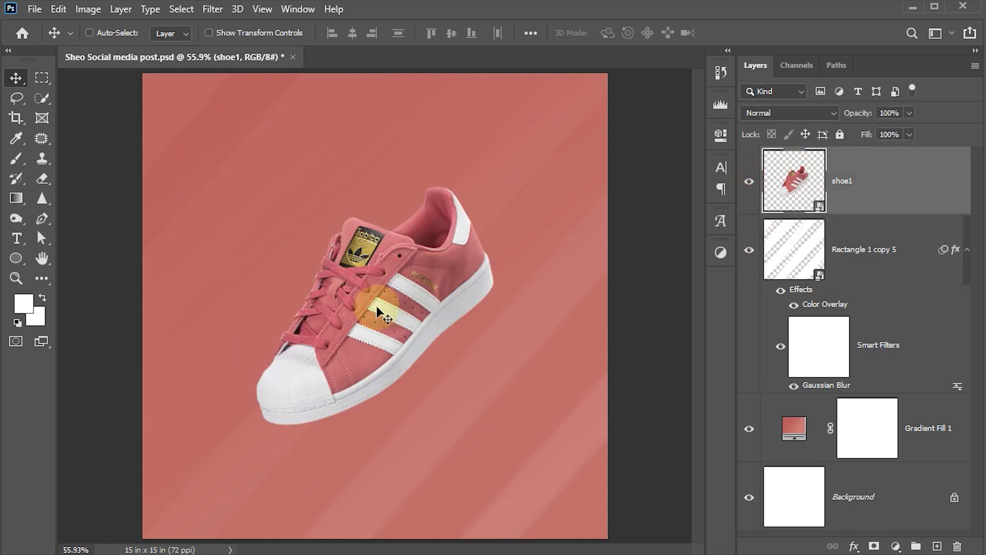
left_click_drag(393, 314, 458, 315)
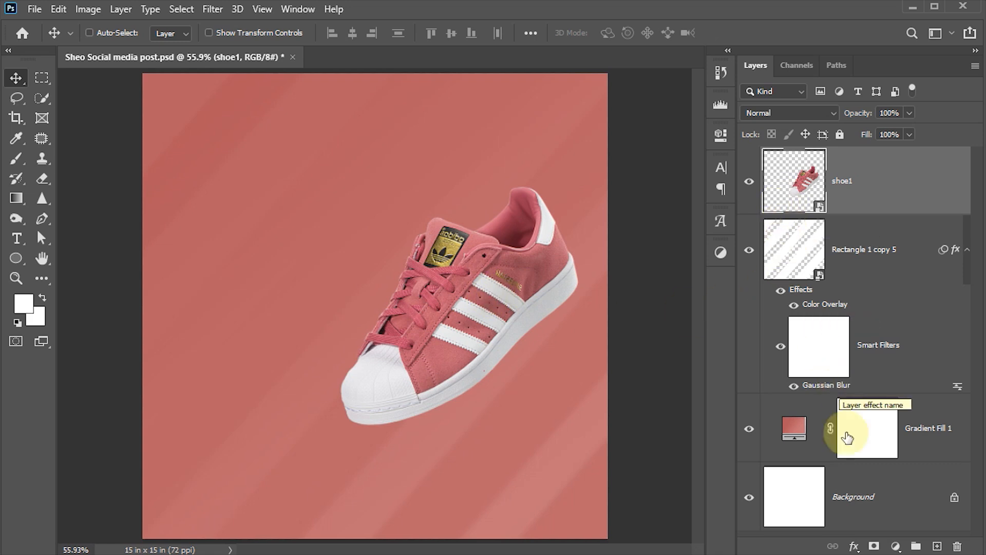
key("ctrl")
left_click(938, 547, "ctrl")
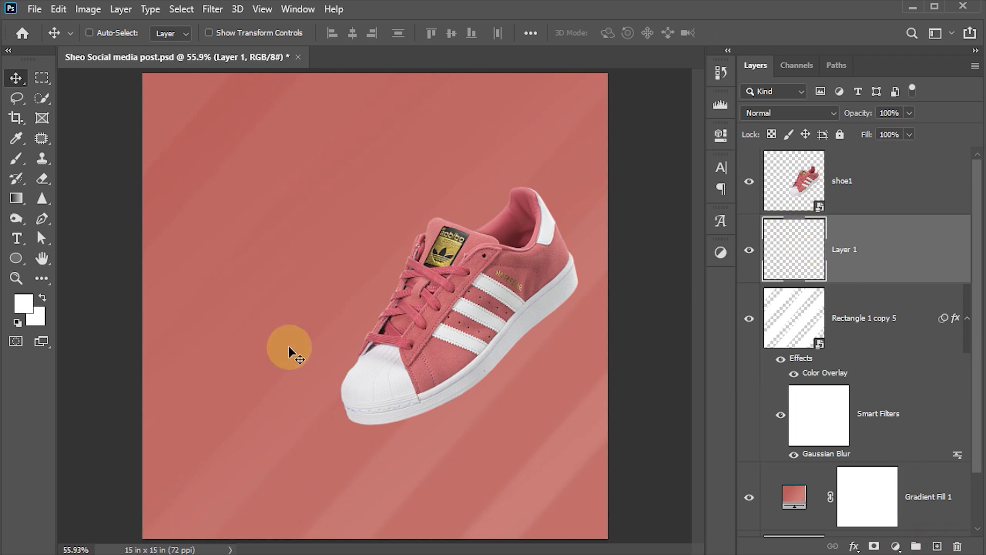
Paint a soft white glow behind the shoe on Layer 1 with a 400 px brush.
key("b")
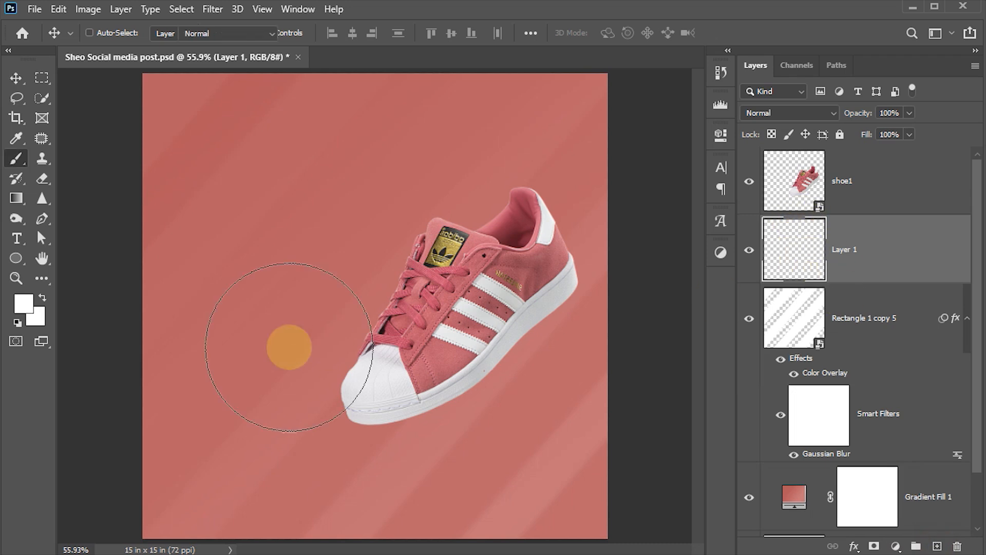
key("bracketleft")
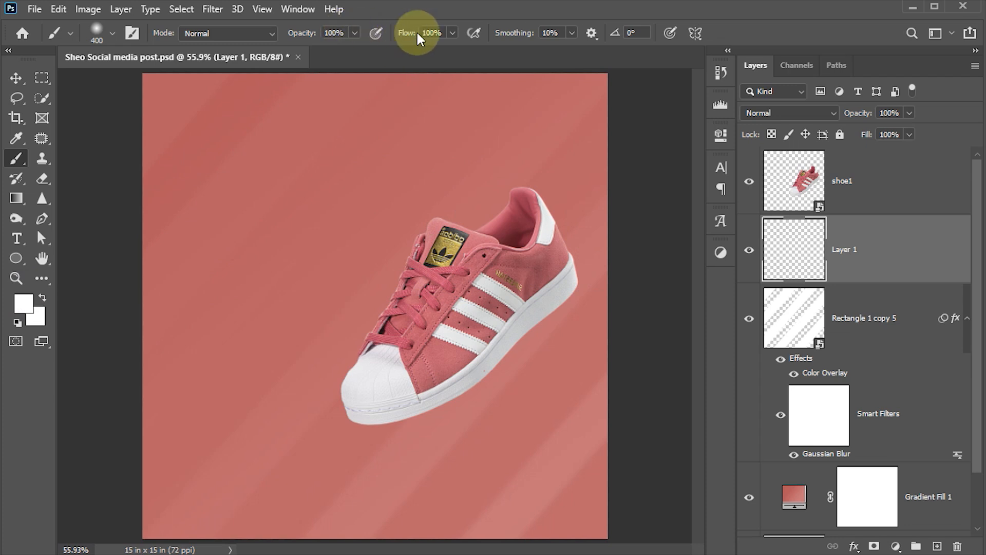
left_click(505, 265)
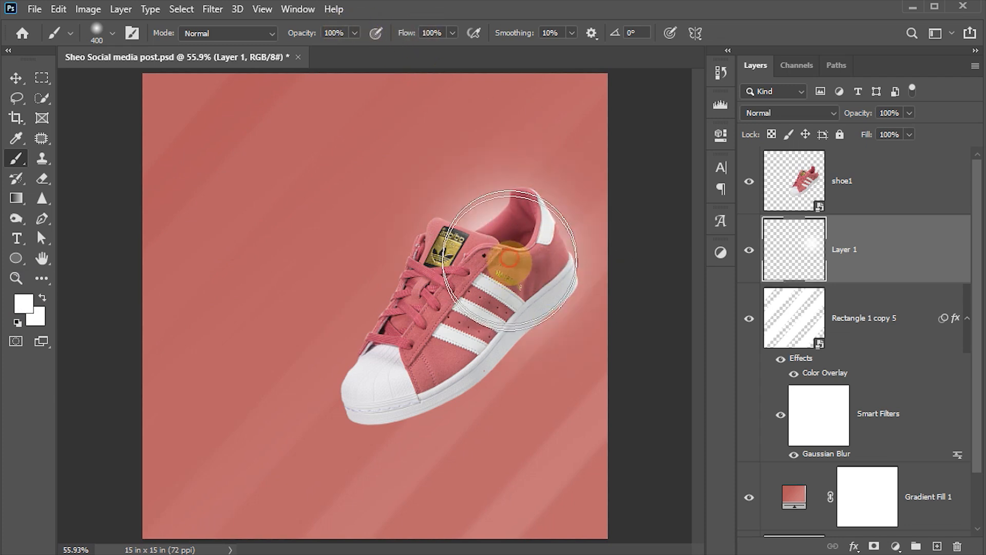
Set Layer 1's blend mode to Overlay.
left_click(16, 78)
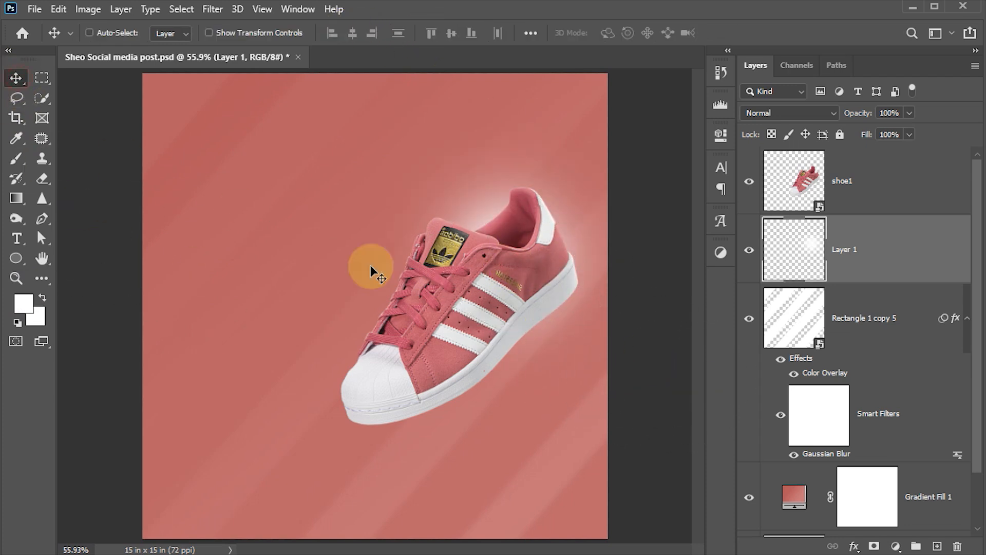
left_click(775, 114)
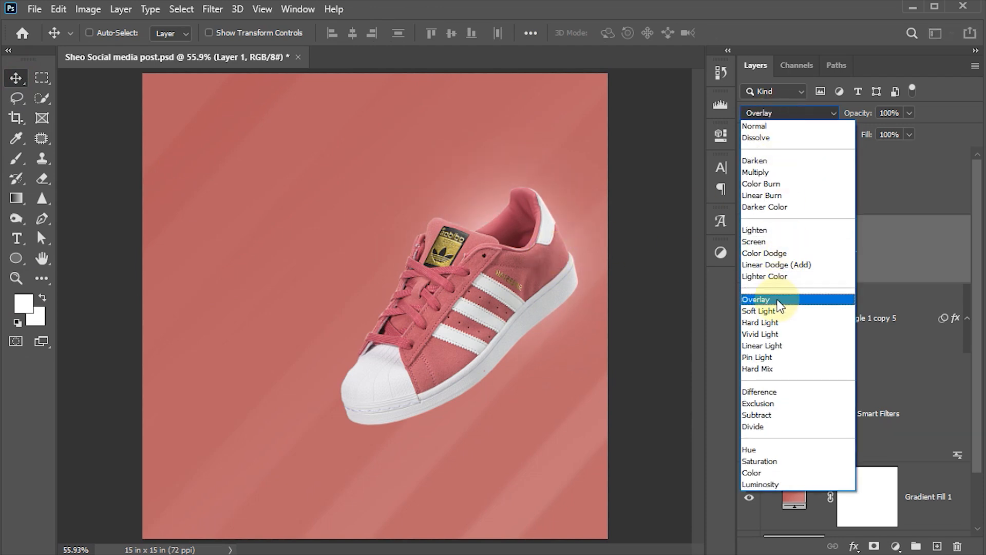
left_click(777, 300)
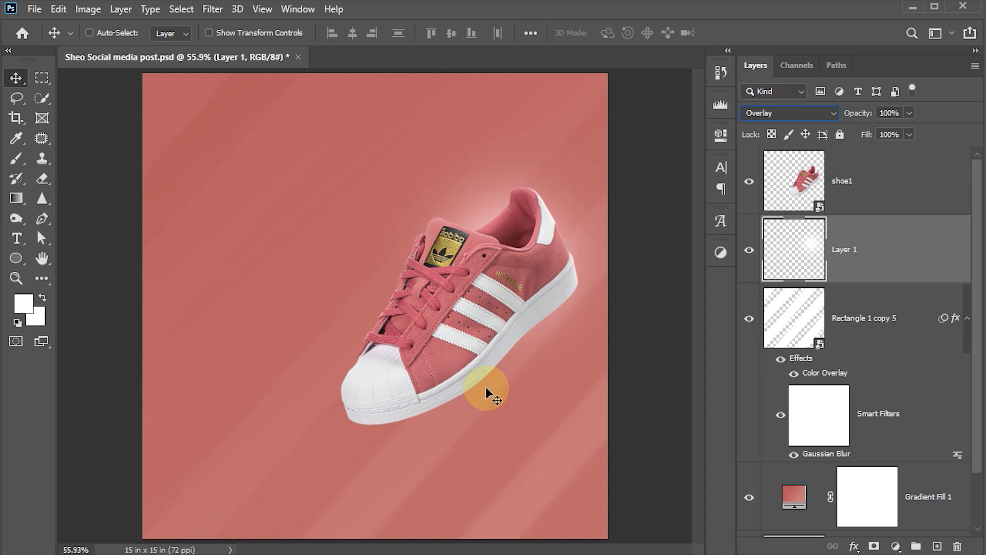
Scale the glow to about 126.53% and shift it slightly down.
key("ctrl+t")
left_click_drag(369, 117, 338, 79)
left_click_drag(542, 229, 529, 256)
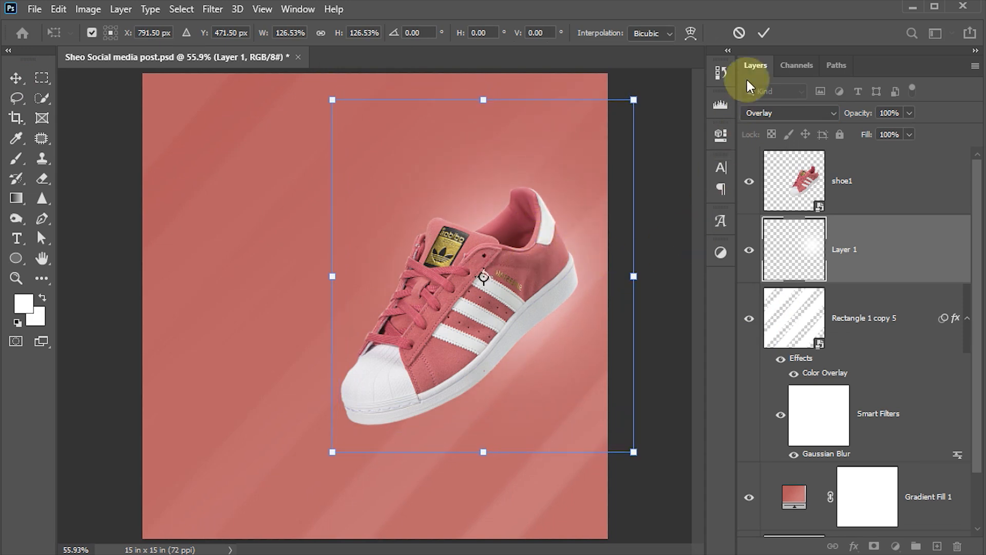
left_click(763, 34)
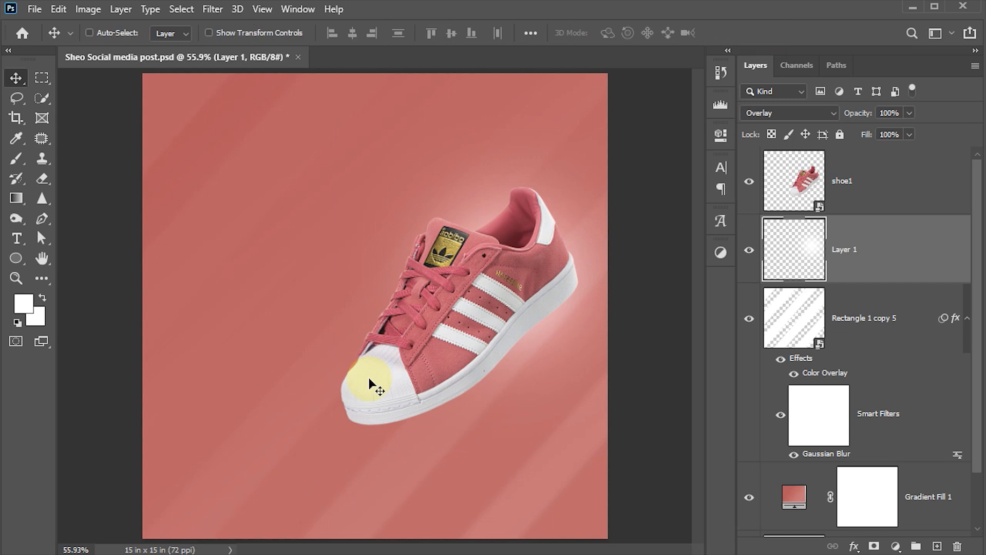
Choose the Ellipse Tool with a pale cream fill colour.
left_click(16, 258)
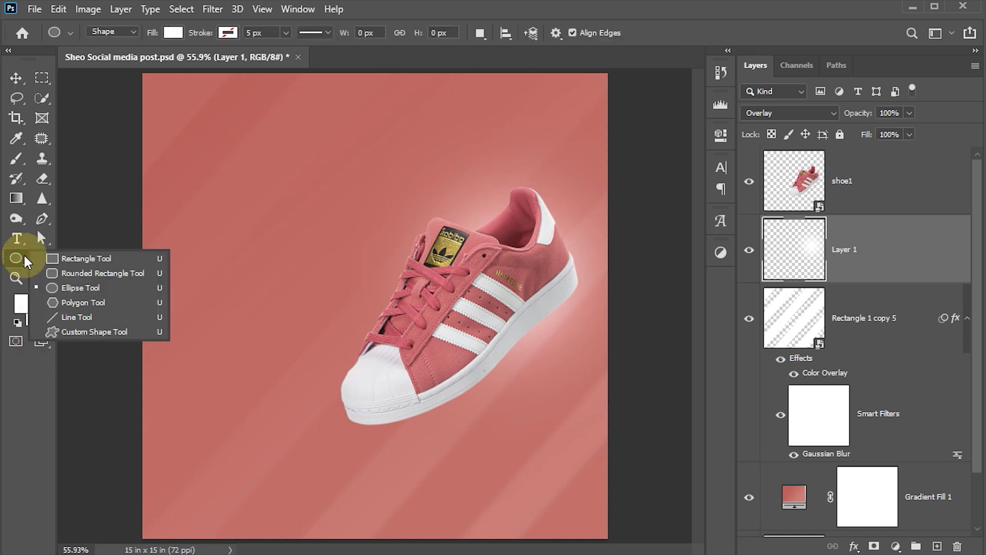
left_click(137, 290)
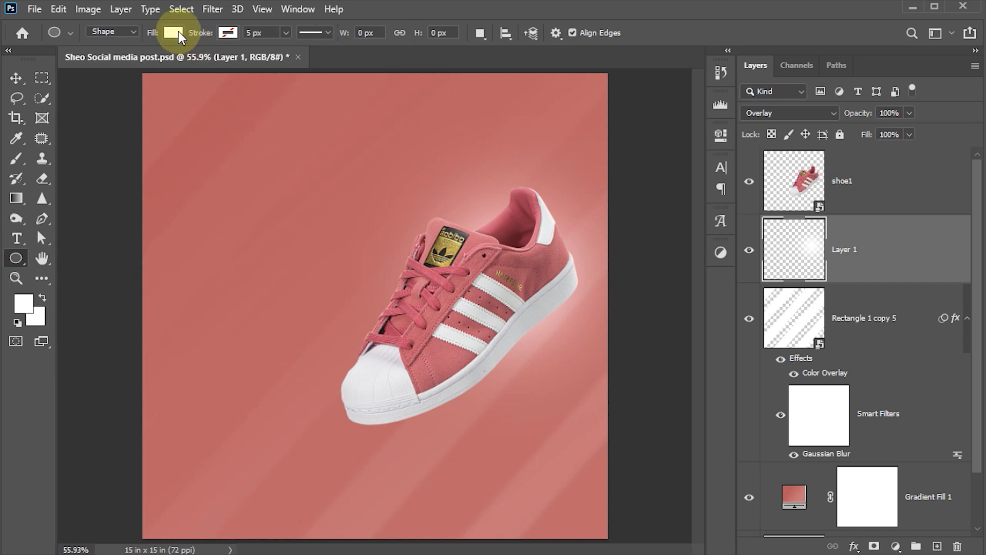
left_click(228, 32)
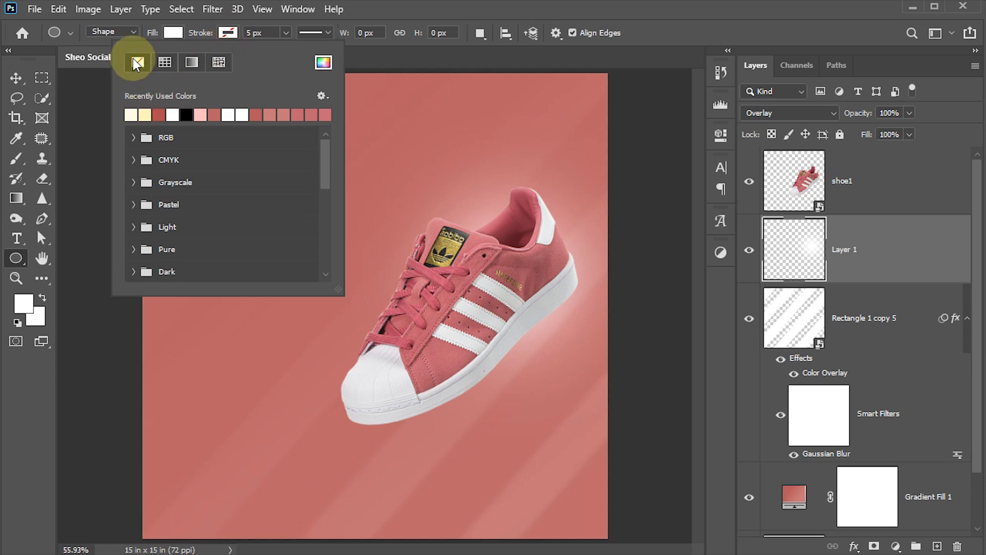
left_click(172, 33)
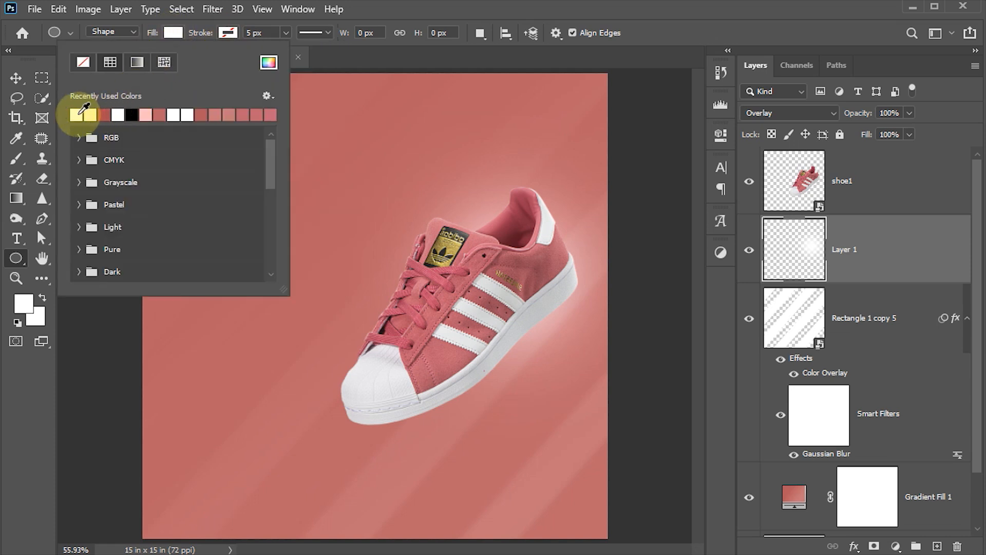
left_click(267, 63)
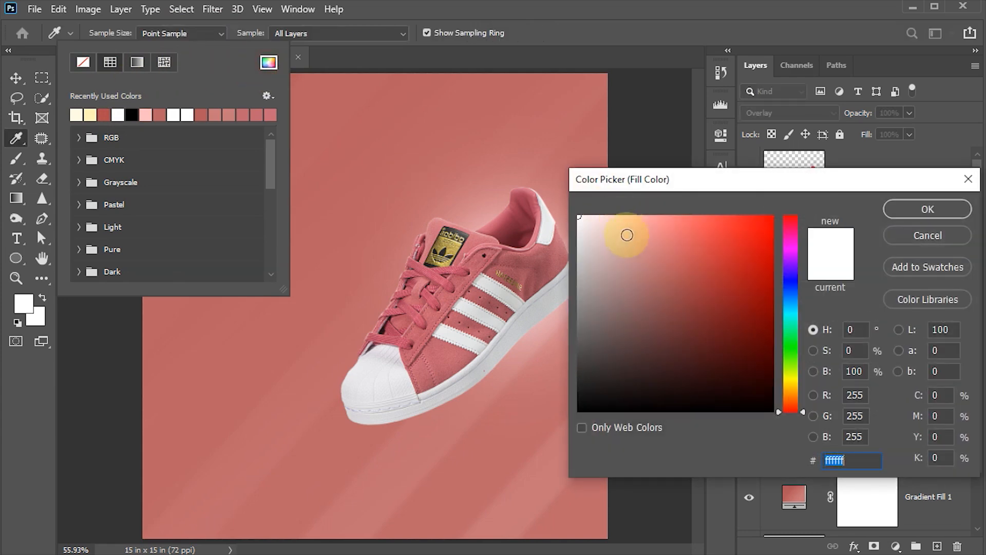
left_click_drag(809, 391, 804, 385)
left_click_drag(621, 247, 594, 216)
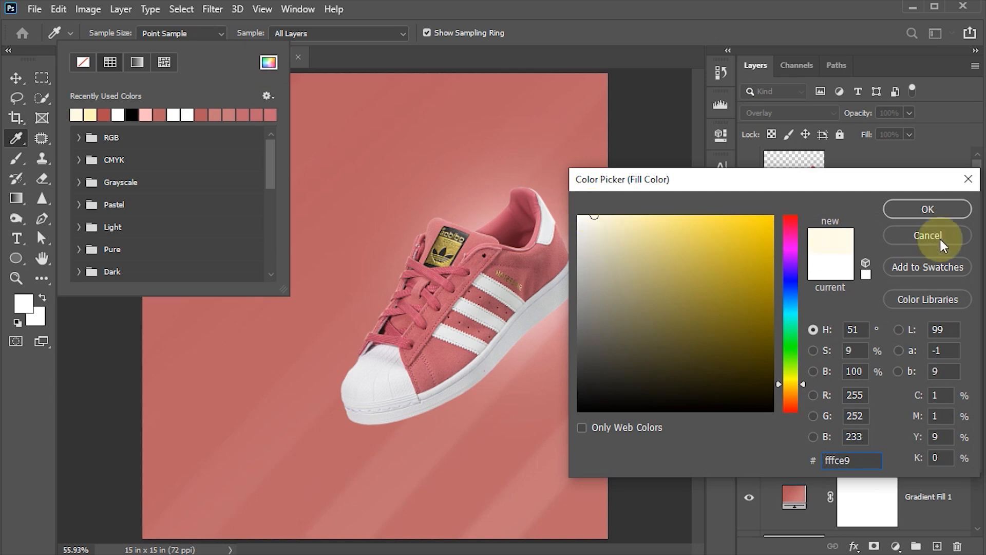
left_click(936, 208)
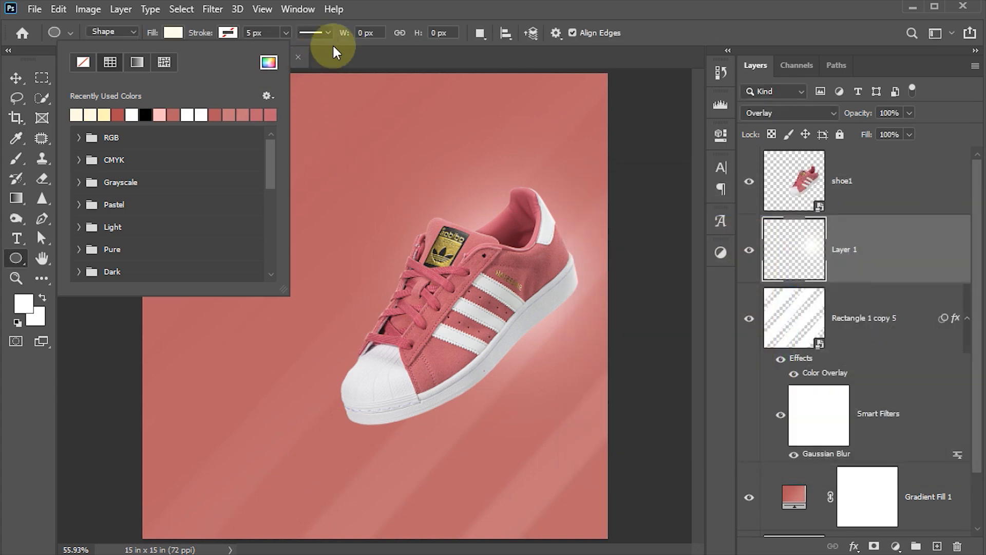
Draw a 336 px cream circle under the shoe's toe and nudge it right.
left_click_drag(331, 265, 479, 463)
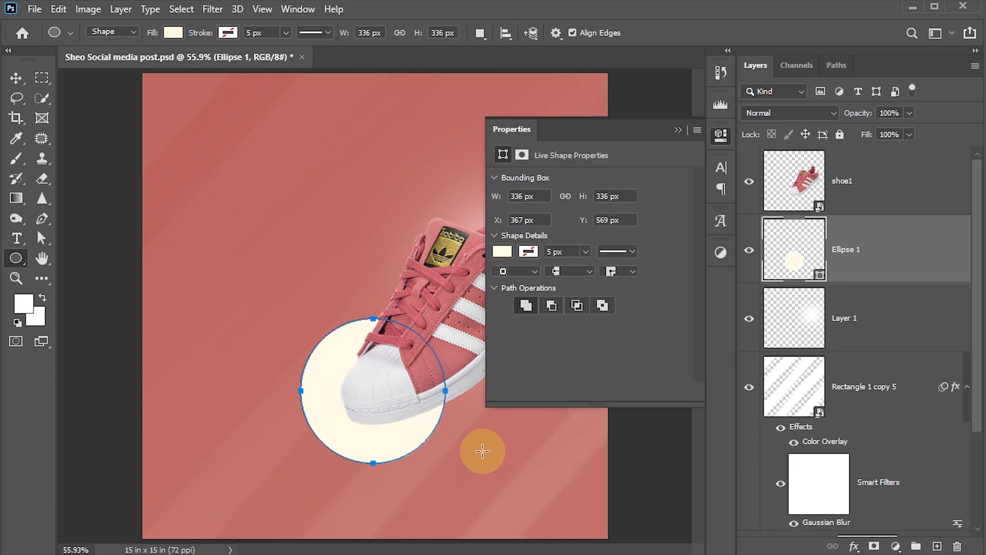
left_click(16, 77)
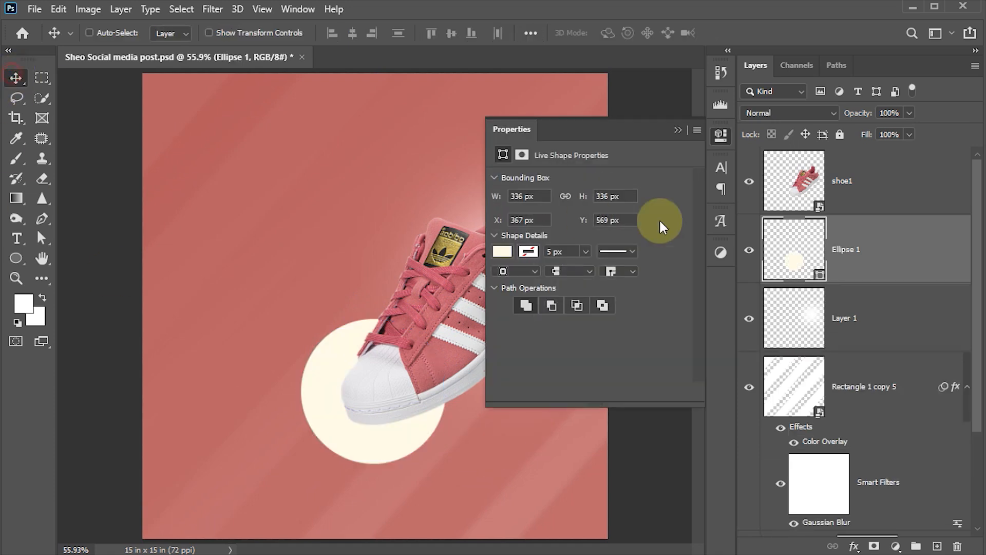
left_click(722, 136)
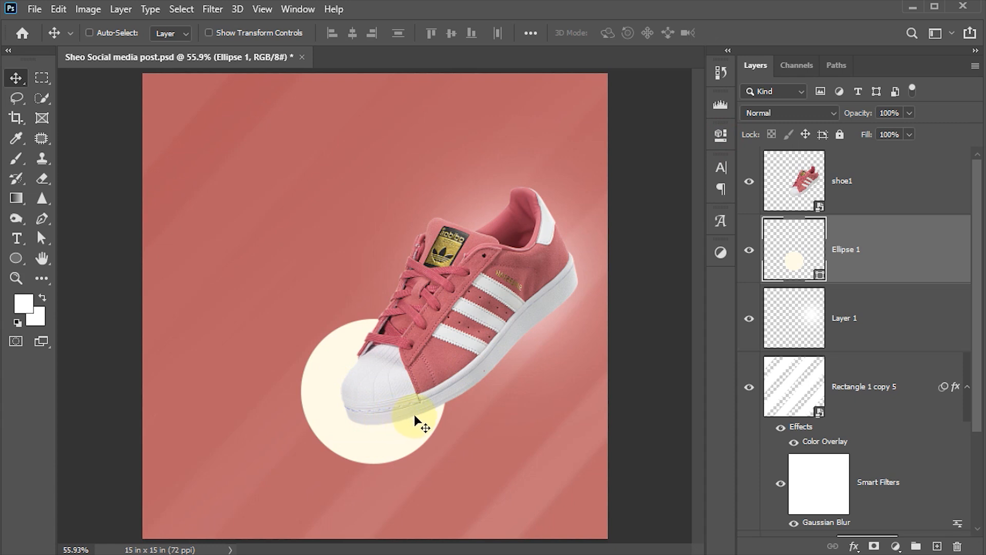
key("Right")
key("Right")
key("Right")
key("Right")
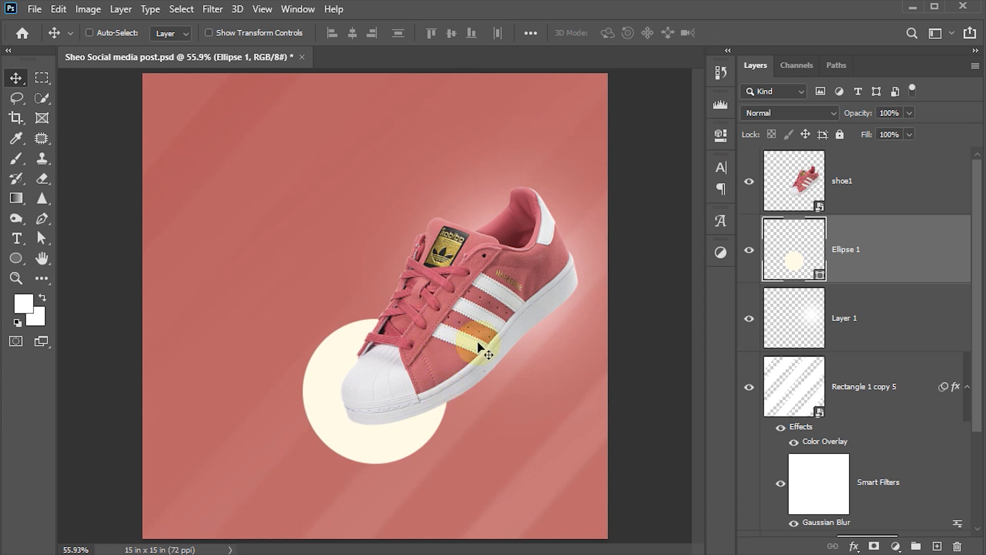
left_click(803, 183)
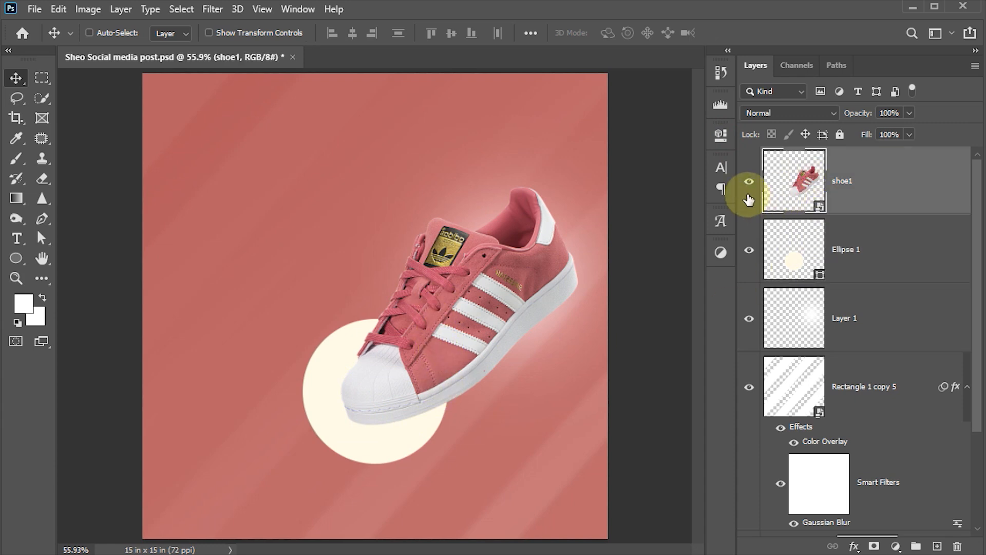
Give shoe1 a Drop Shadow with 3 px distance, 5 px size and 80% opacity.
left_click(853, 546)
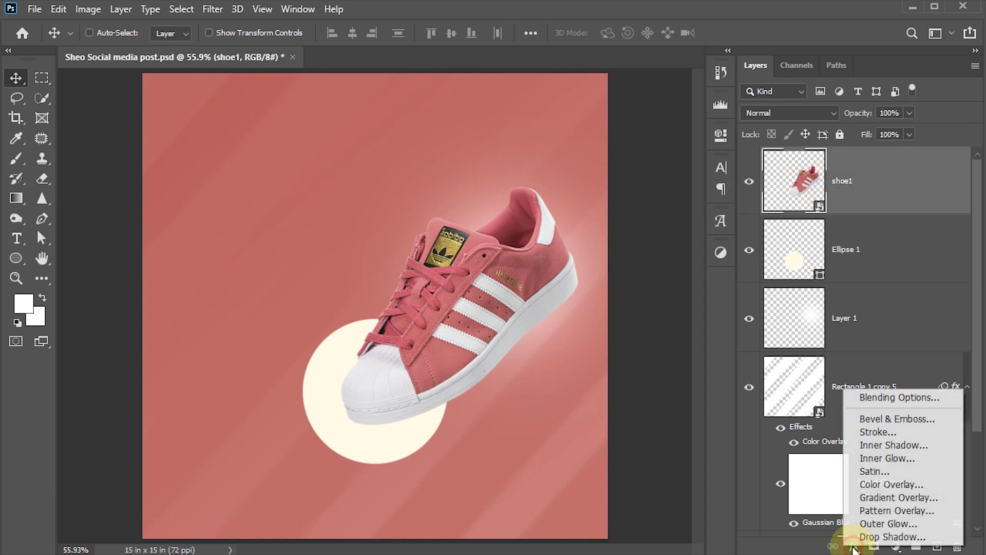
left_click(883, 537)
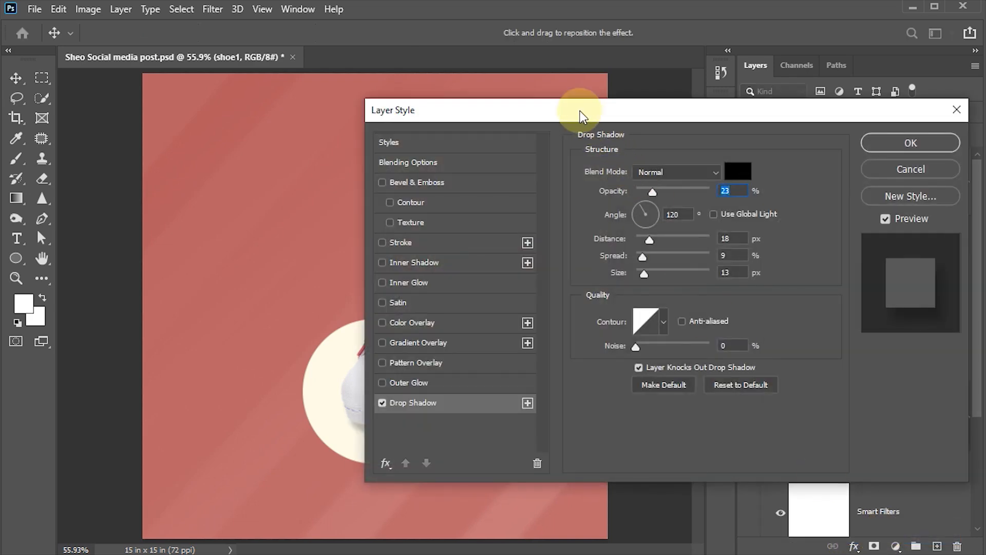
left_click_drag(580, 116, 783, 107)
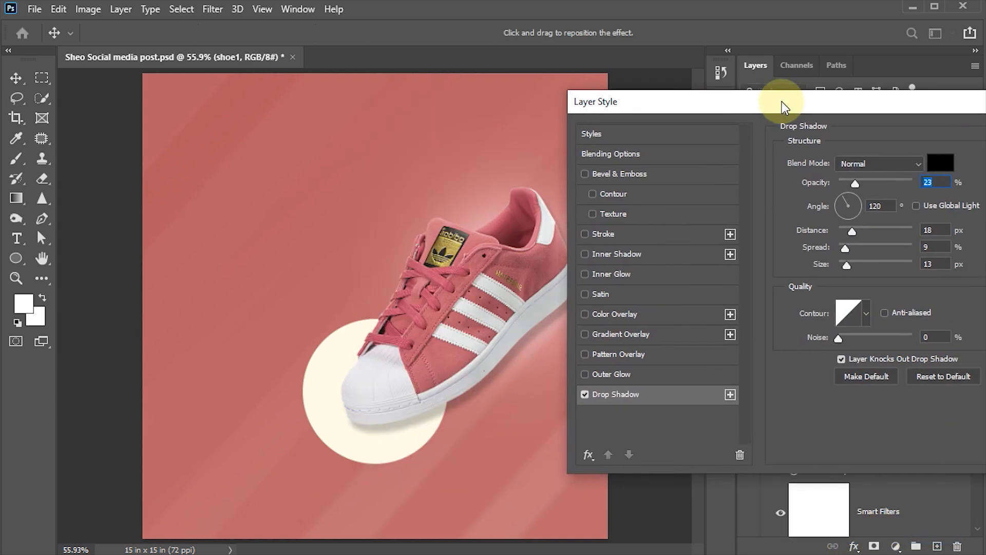
left_click(938, 233)
type("3")
left_click(930, 266)
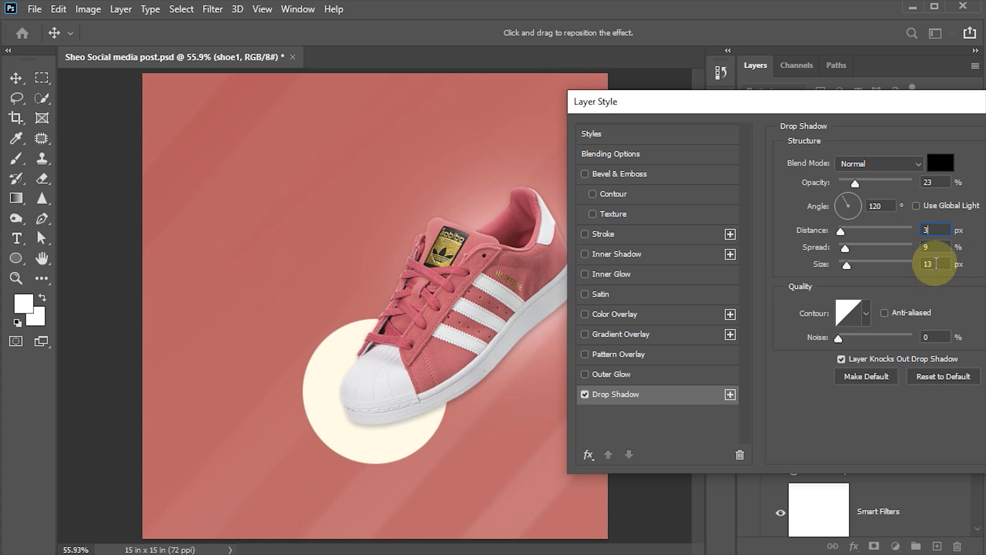
type("5")
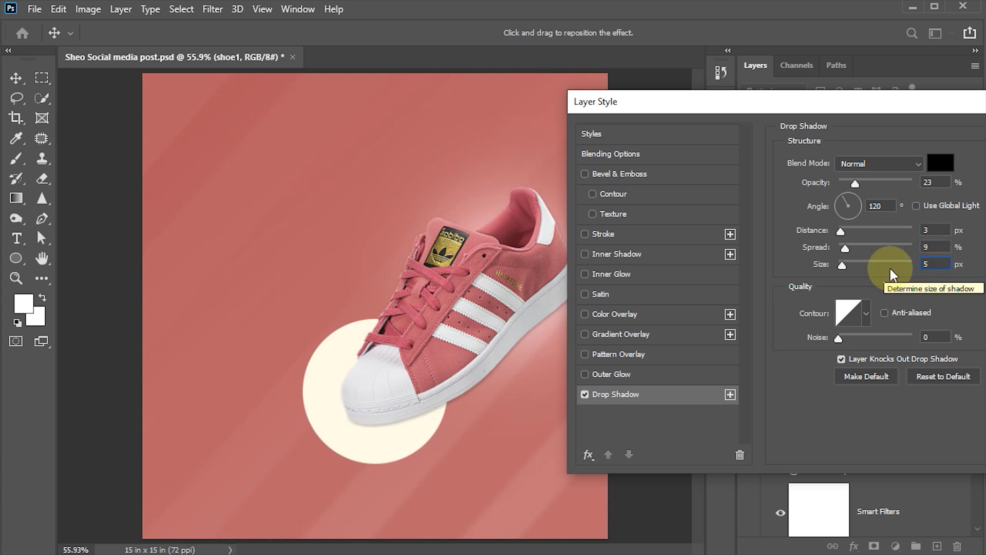
left_click_drag(862, 182, 890, 183)
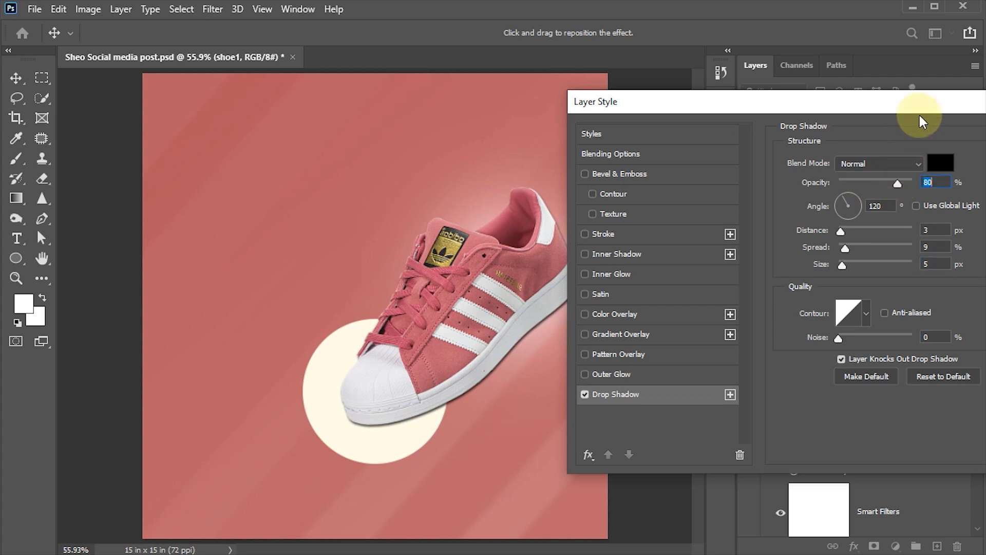
left_click_drag(901, 103, 718, 98)
left_click(911, 138)
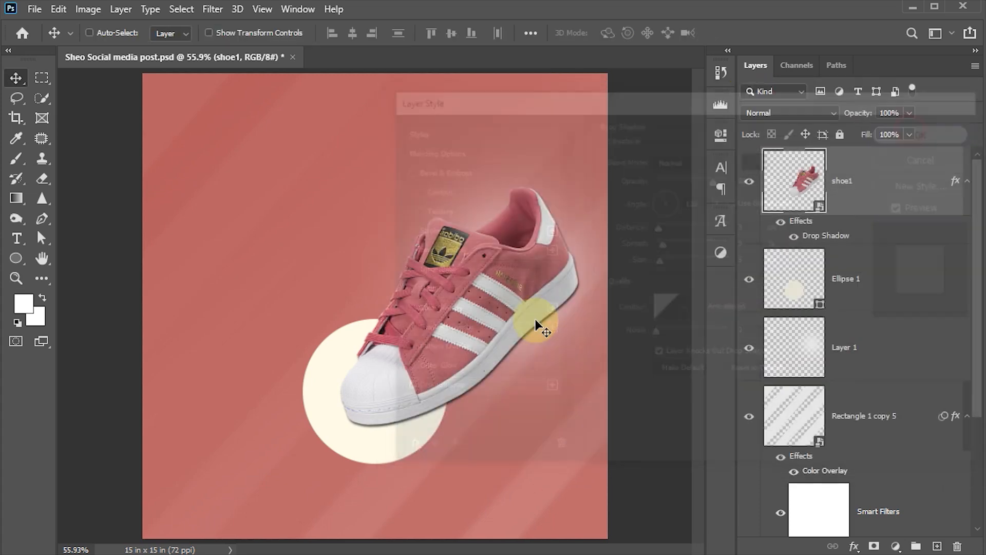
Split shoe1's Drop Shadow effect into its own layer.
right_click(839, 241)
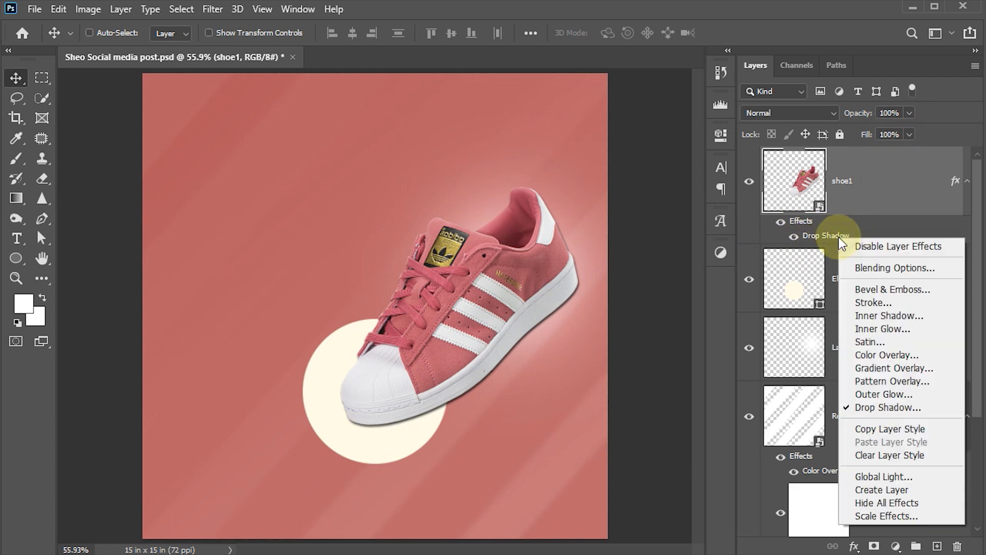
left_click(903, 491)
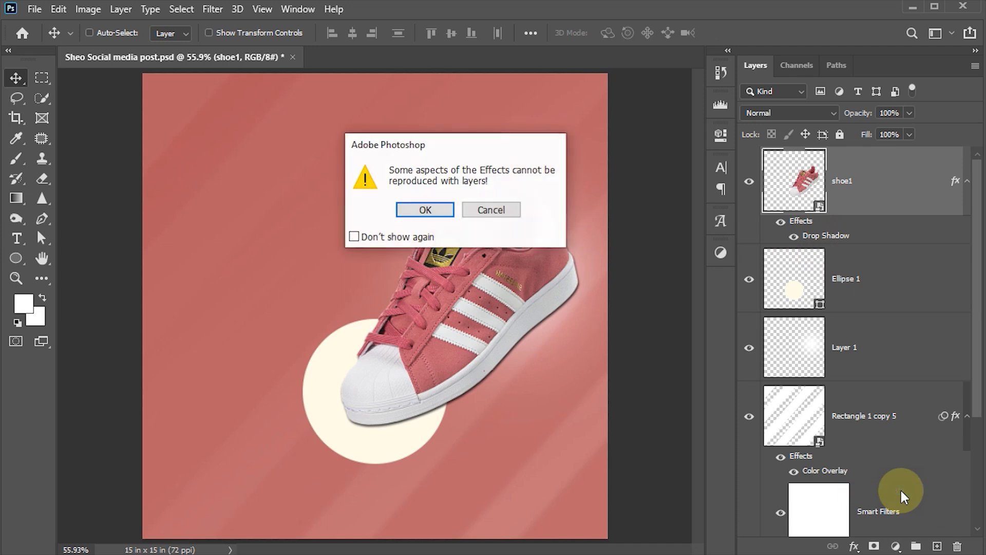
left_click(420, 210)
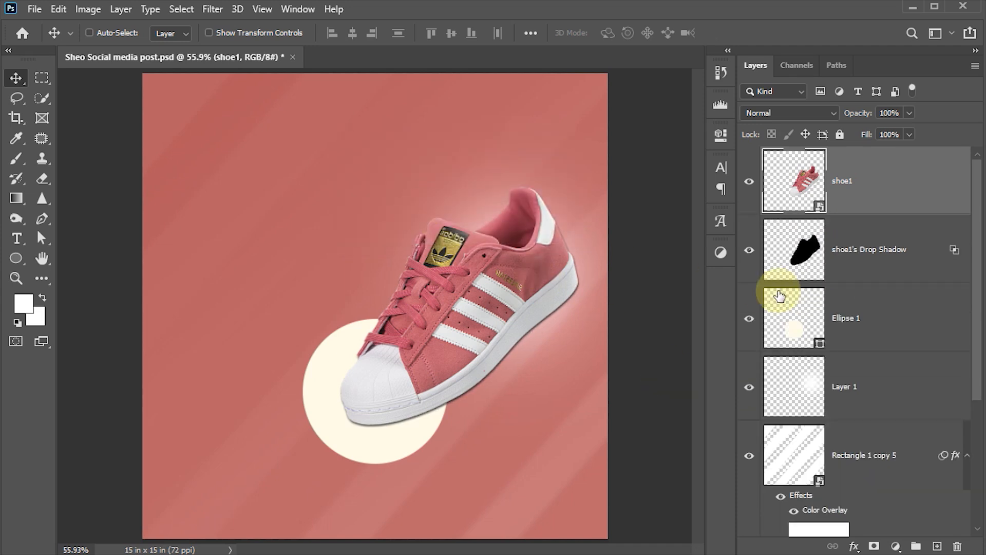
left_click(804, 245)
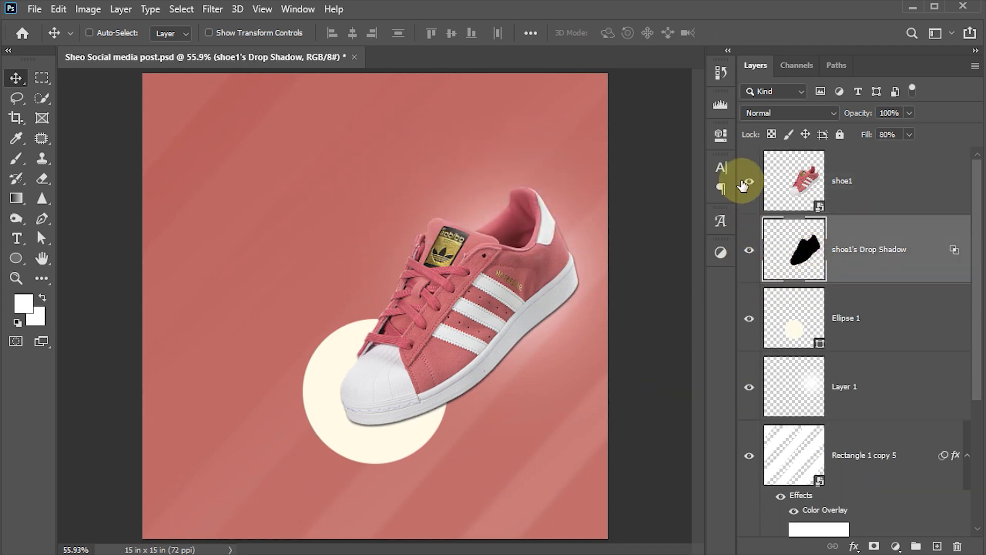
Toggle the shoe and shadow layers' visibility to inspect the shadow alone.
left_click(748, 182)
left_click(751, 251)
left_click(751, 250)
left_click(753, 193)
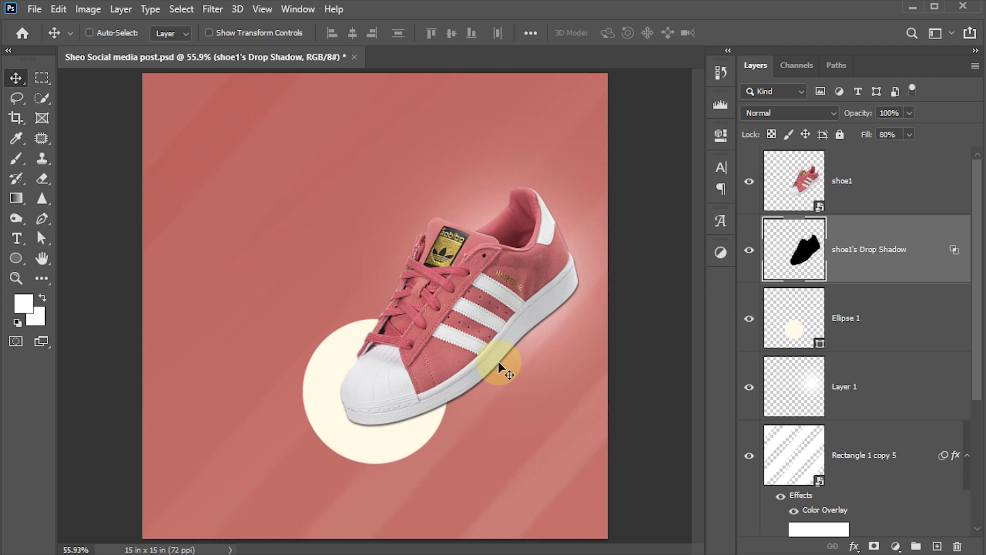
Squash the shadow to about 31.61% height beneath the shoe and nudge it right.
key("ctrl+t")
left_click_drag(459, 190, 490, 350)
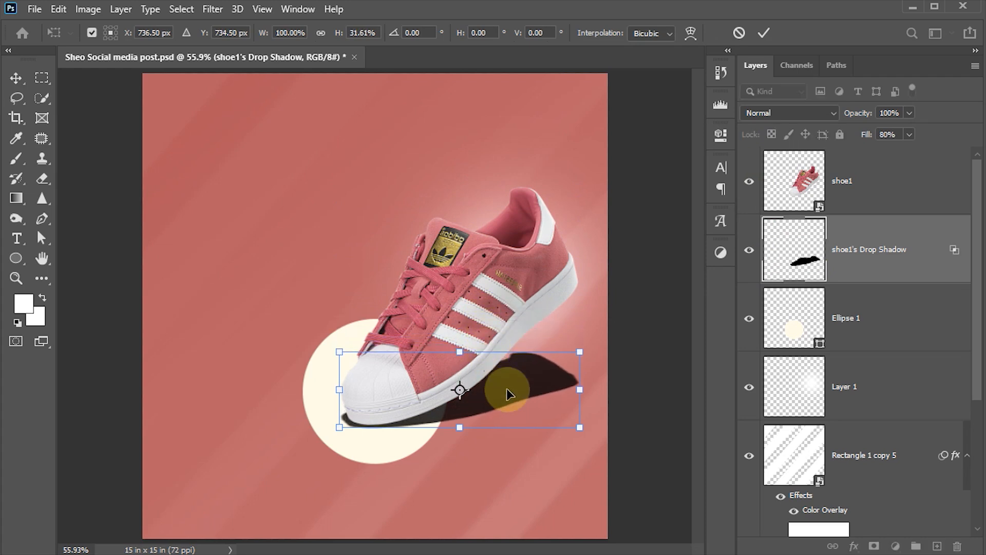
key("Right")
key("Right")
key("Right")
key("Right")
key("Right")
key("Right")
key("Right")
key("Right")
key("Right")
key("Right")
key("Right")
key("Right")
key("Right")
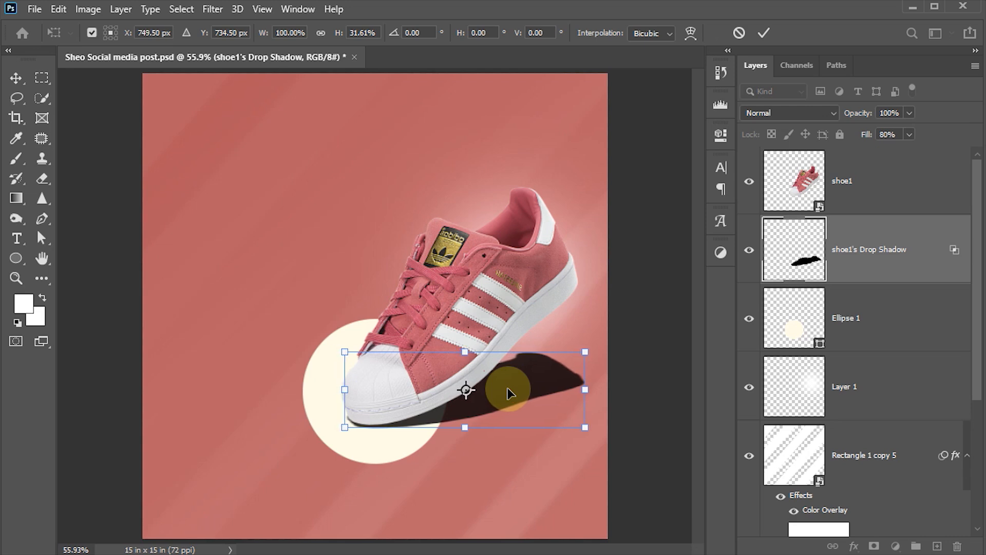
left_click(764, 33)
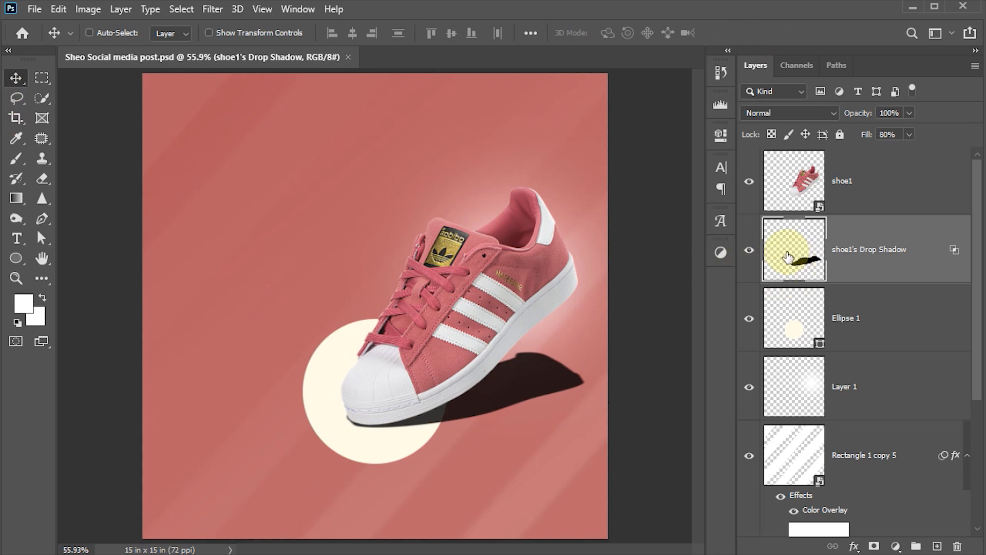
Apply an 8-pixel Gaussian Blur to the flattened shadow layer.
left_click(203, 9)
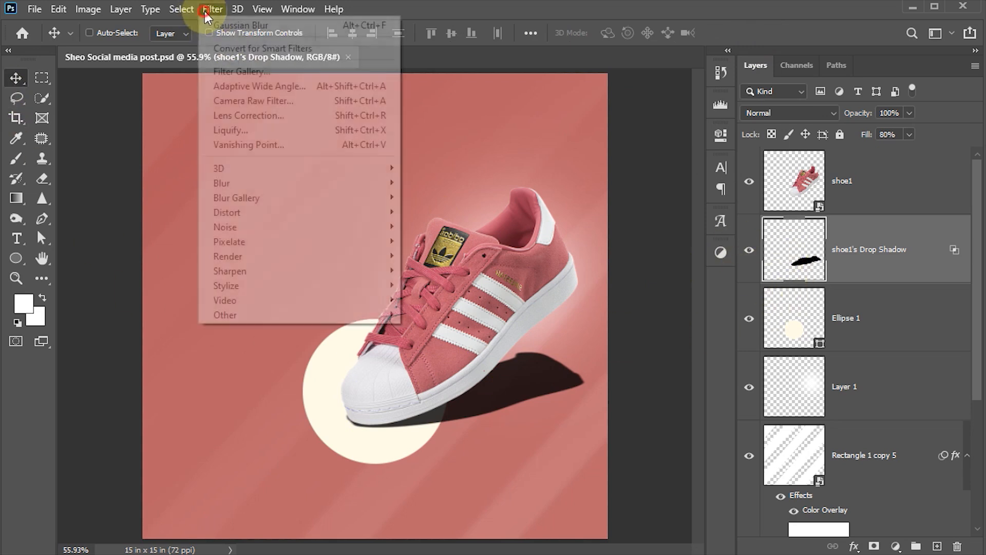
mouse_move(273, 184)
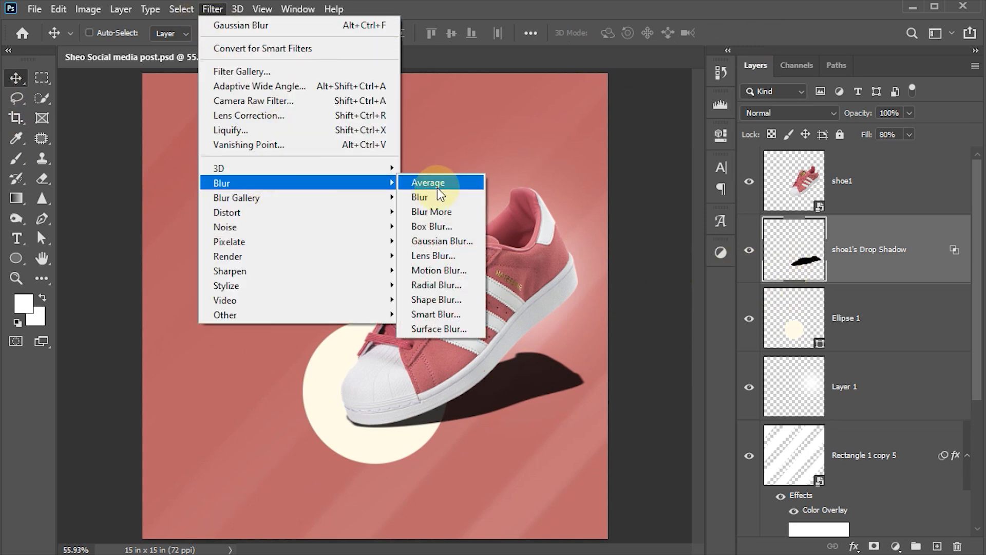
left_click(445, 242)
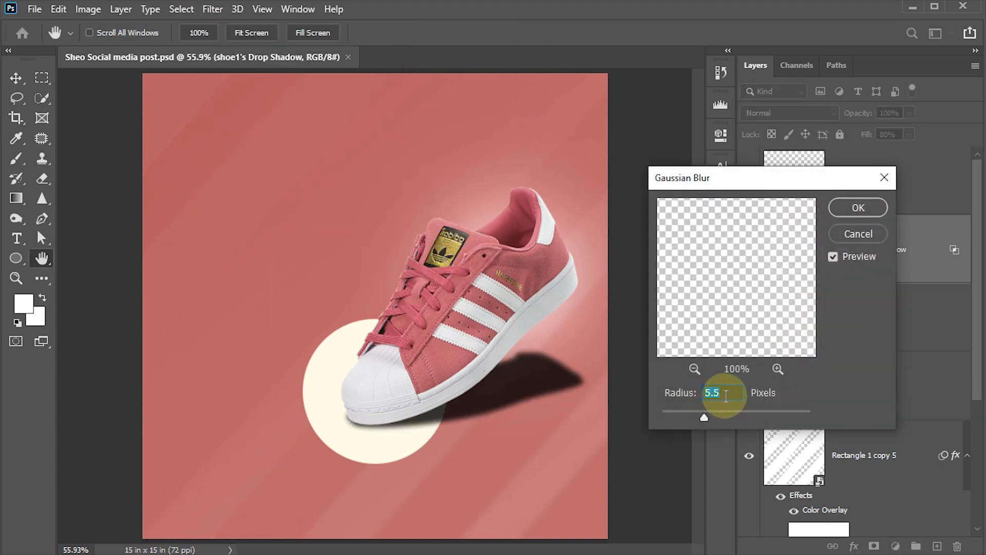
left_click_drag(704, 417, 713, 419)
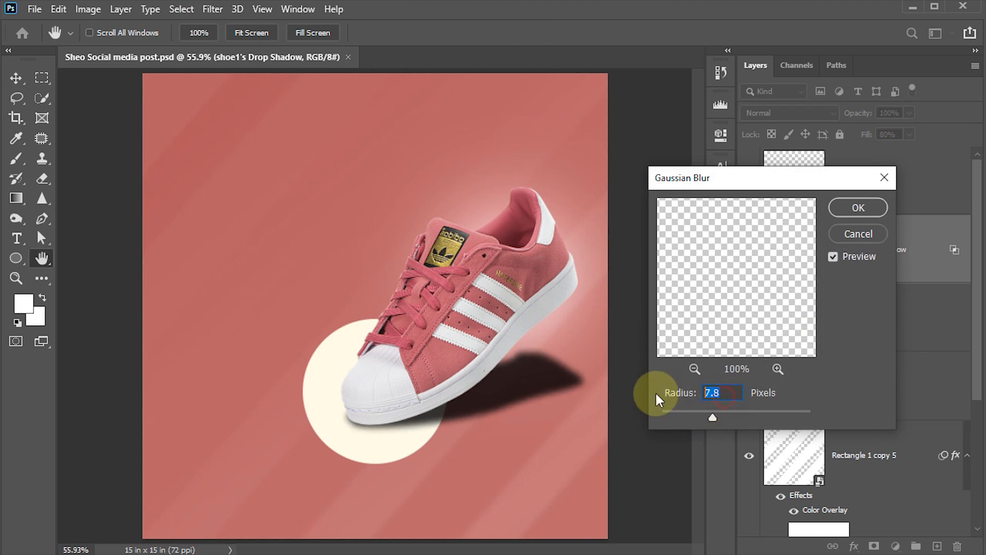
type("8")
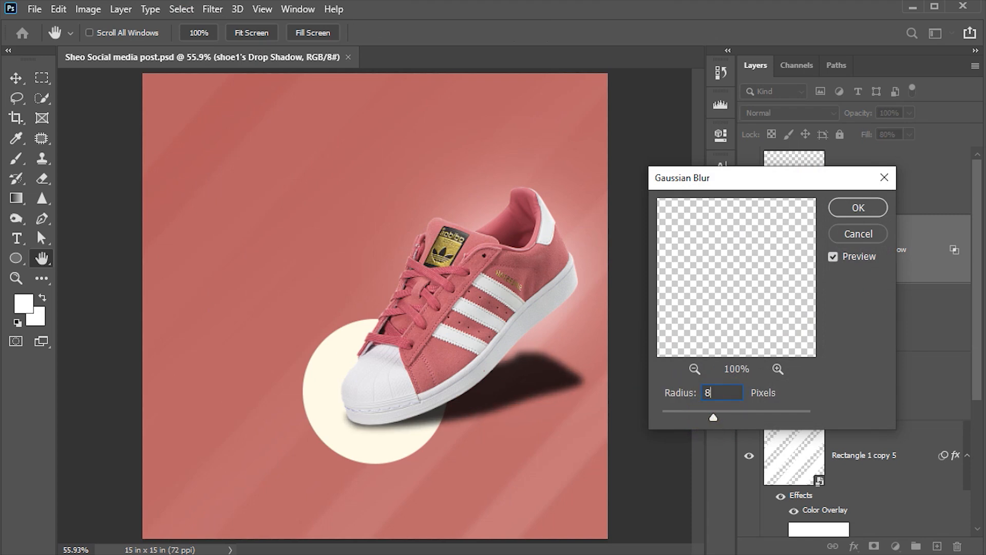
left_click(848, 210)
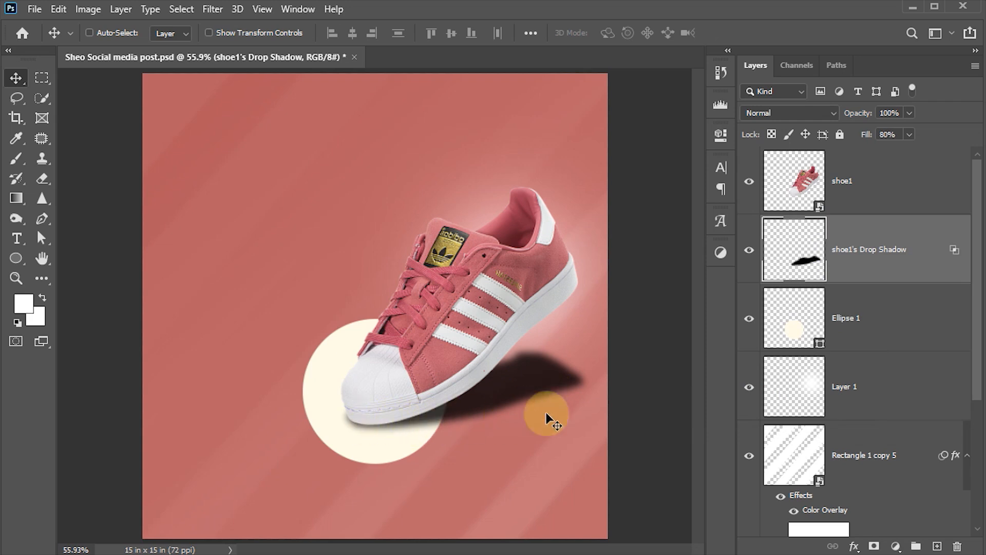
Mask the shadow layer and fade its right end with a 10% opacity, 200 px brush.
left_click(874, 547)
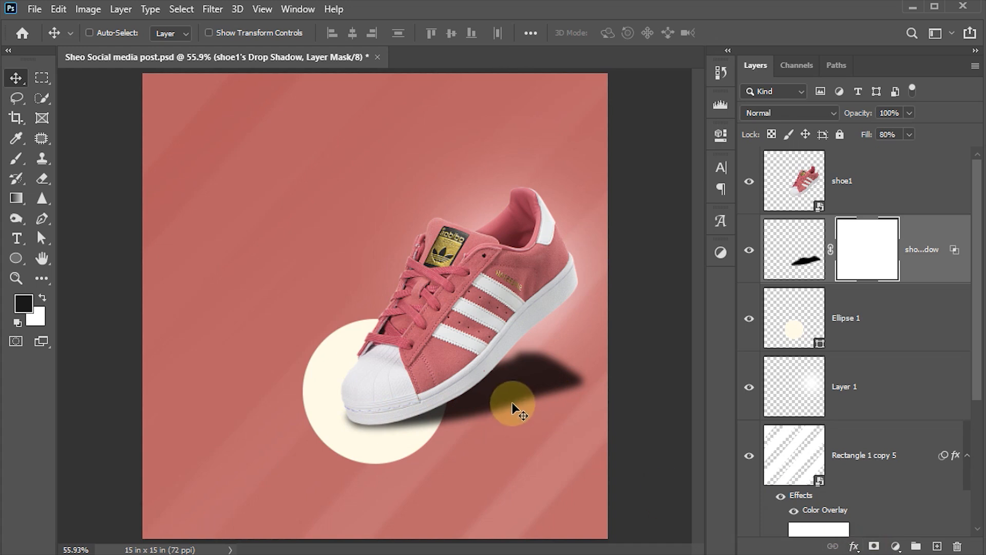
key("b")
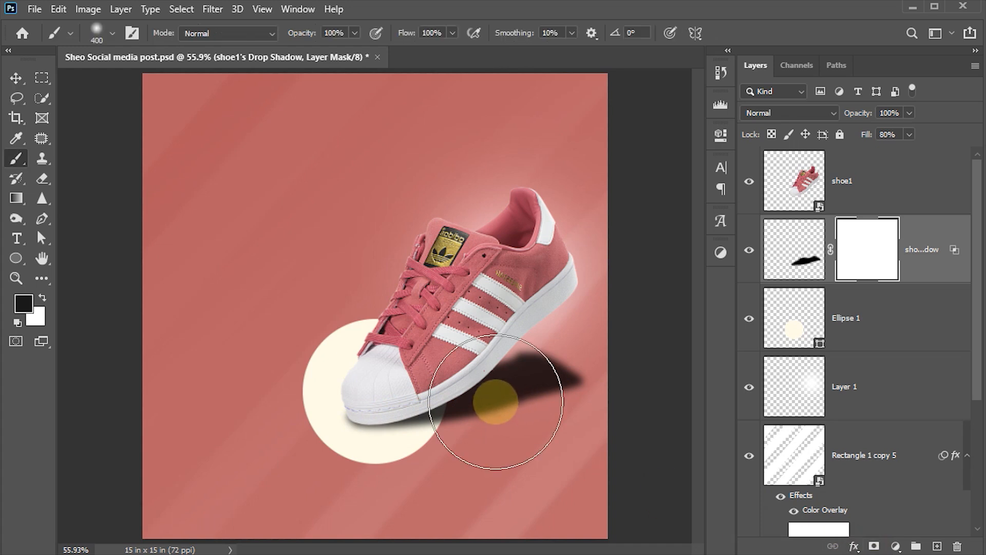
left_click(342, 33)
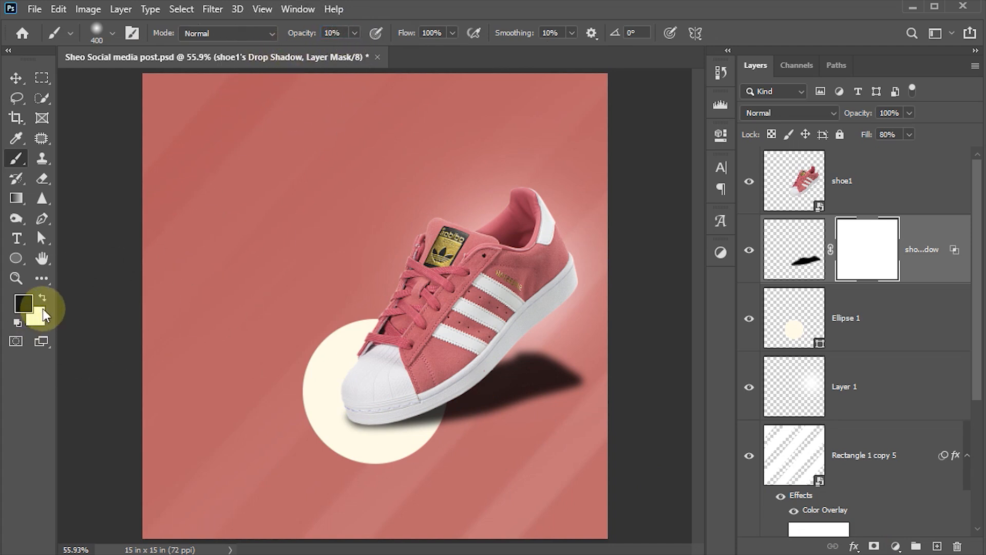
key("bracketleft")
key("bracketleft")
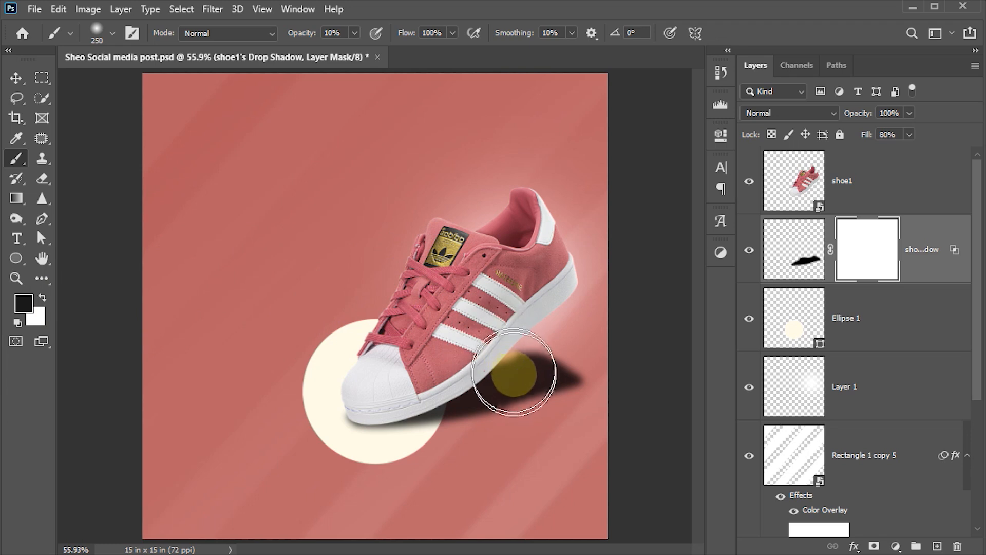
key("bracketleft")
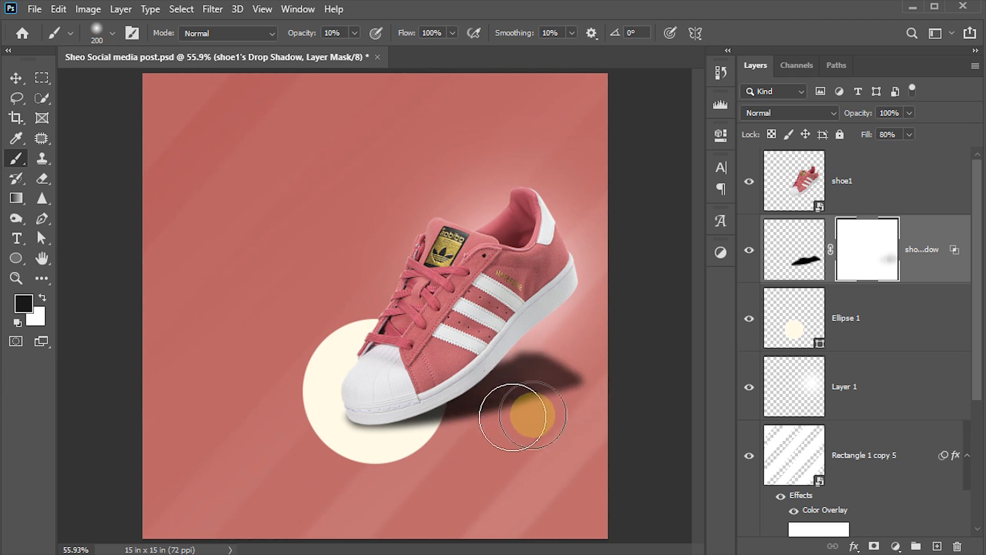
mouse_move(517, 401)
left_mouse_down()
mouse_move(573, 414)
mouse_move(467, 408)
mouse_move(476, 392)
mouse_move(534, 379)
mouse_move(522, 364)
mouse_move(615, 368)
mouse_move(514, 402)
mouse_move(502, 436)
mouse_move(458, 418)
mouse_move(458, 434)
mouse_move(465, 443)
mouse_move(583, 401)
mouse_move(624, 360)
mouse_move(562, 396)
mouse_move(522, 403)
mouse_move(582, 362)
left_mouse_up()
mouse_move(506, 358)
left_mouse_down()
mouse_move(571, 350)
mouse_move(588, 387)
left_mouse_up()
mouse_move(519, 407)
left_mouse_down()
mouse_move(539, 415)
mouse_move(463, 415)
mouse_move(557, 409)
mouse_move(483, 389)
mouse_move(645, 375)
mouse_move(528, 375)
mouse_move(629, 396)
mouse_move(597, 400)
mouse_move(631, 396)
mouse_move(505, 363)
mouse_move(567, 368)
mouse_move(532, 351)
mouse_move(618, 403)
mouse_move(557, 387)
mouse_move(628, 410)
left_mouse_up()
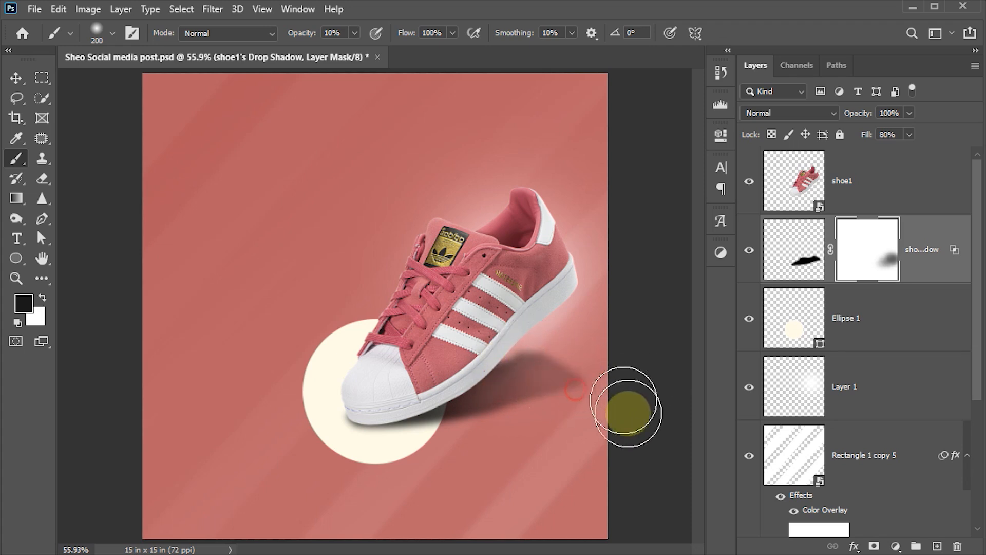
left_click(16, 78)
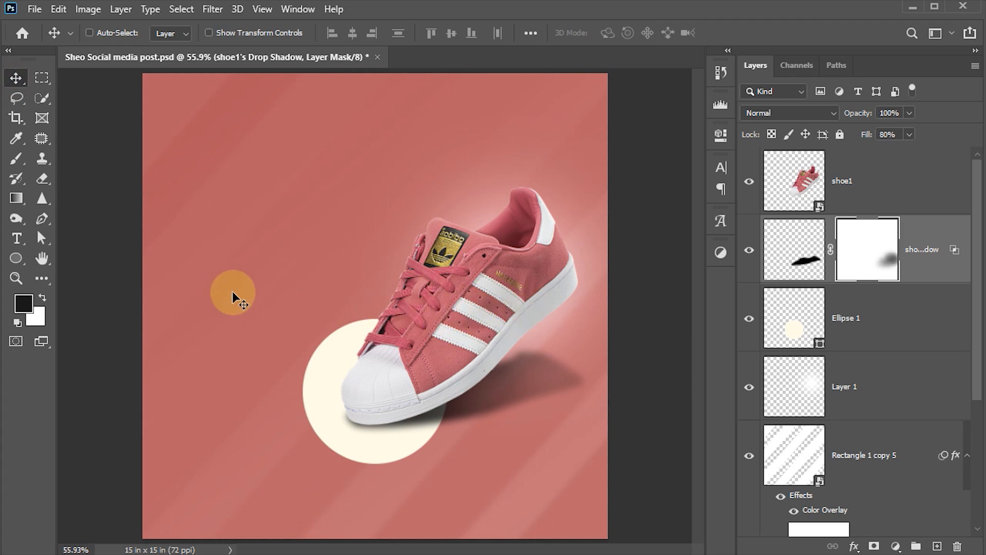
Set the shadow layer to 80% opacity and apply a Motion Blur, angle 2, distance 240.
left_click(897, 115)
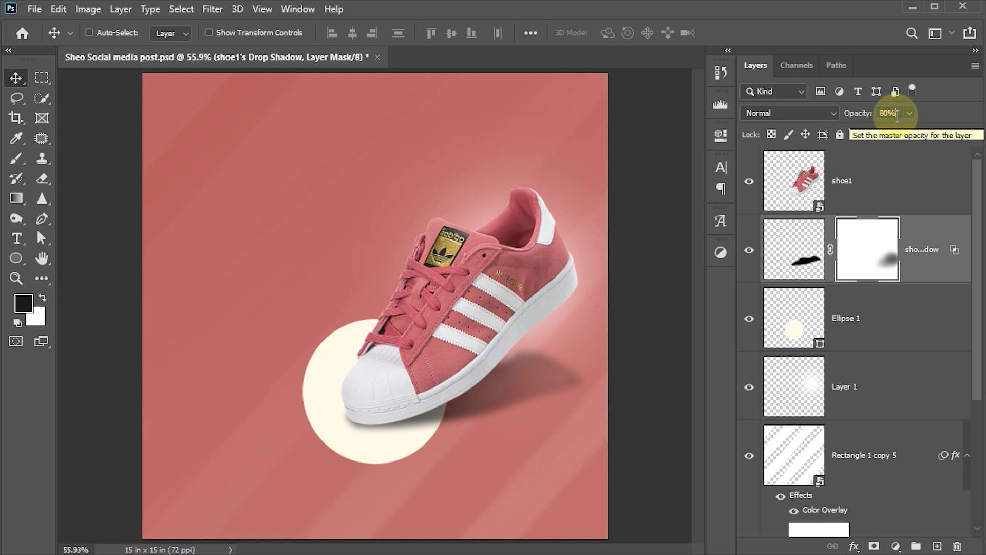
key("ctrl+s")
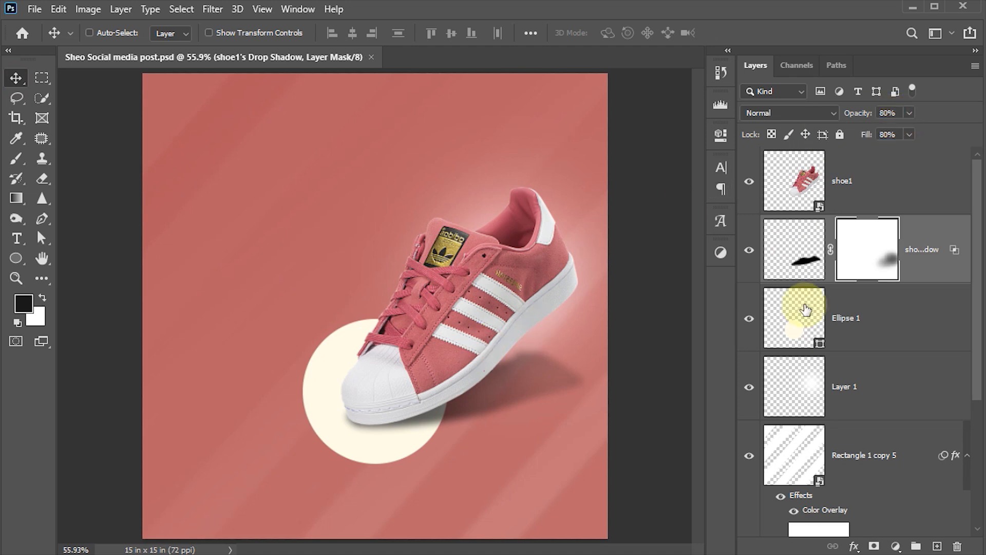
left_click(791, 250)
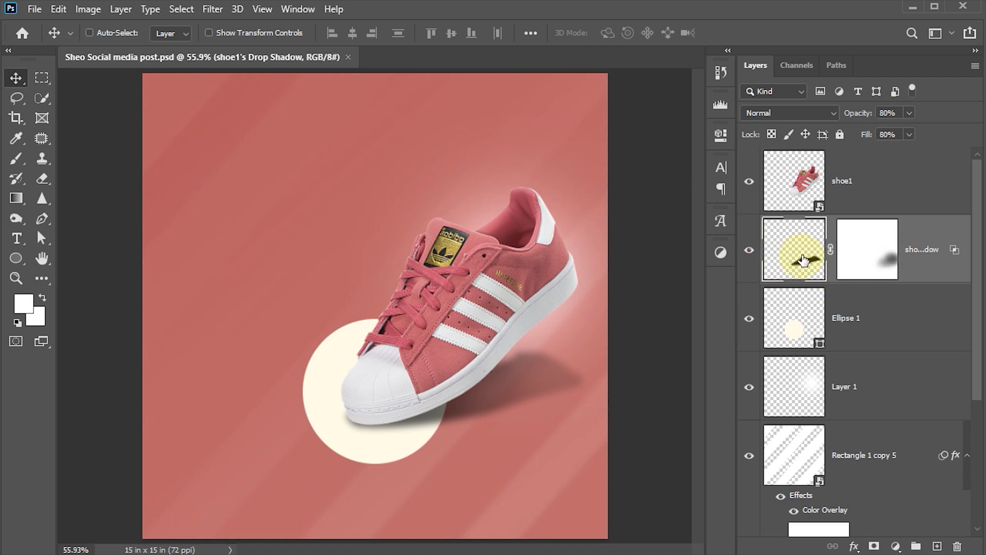
left_click(212, 9)
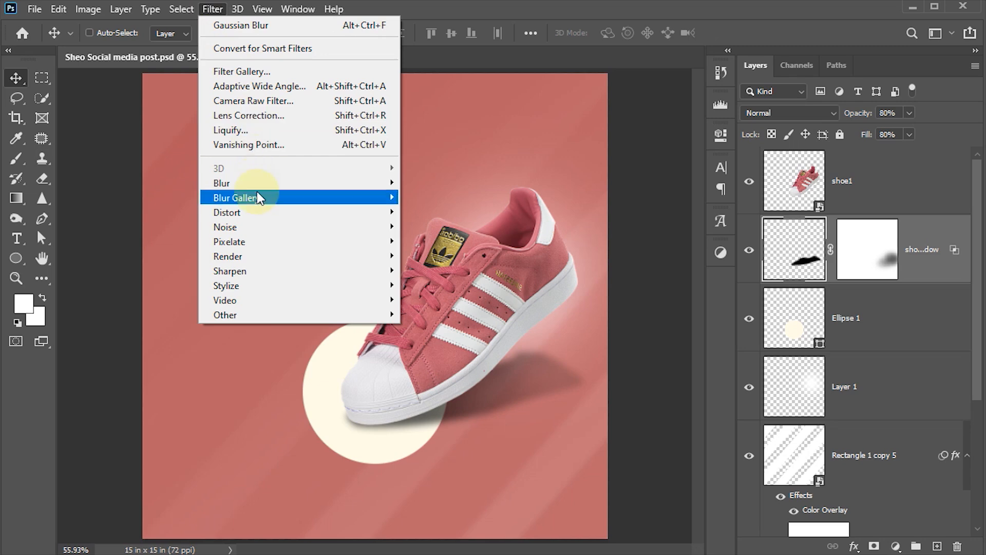
mouse_move(255, 183)
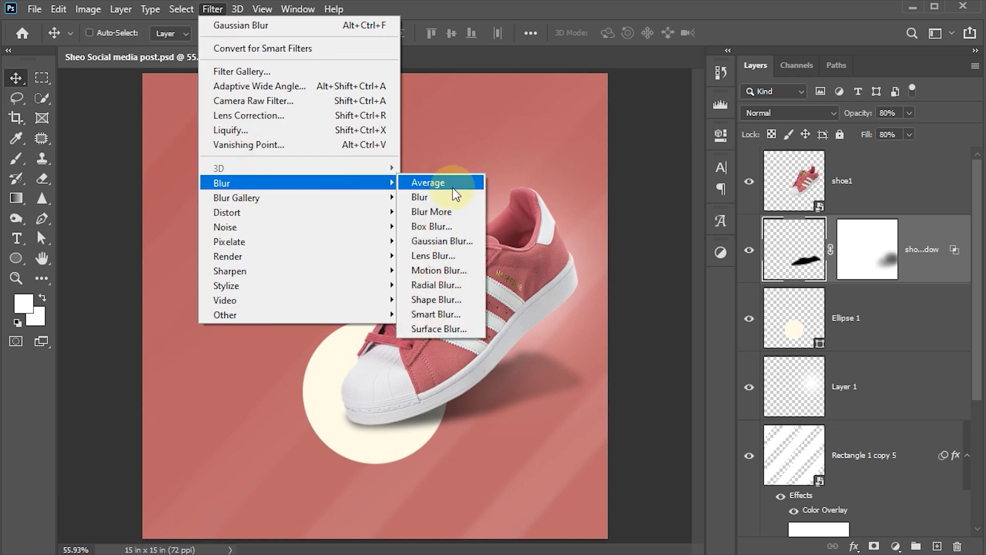
left_click(441, 271)
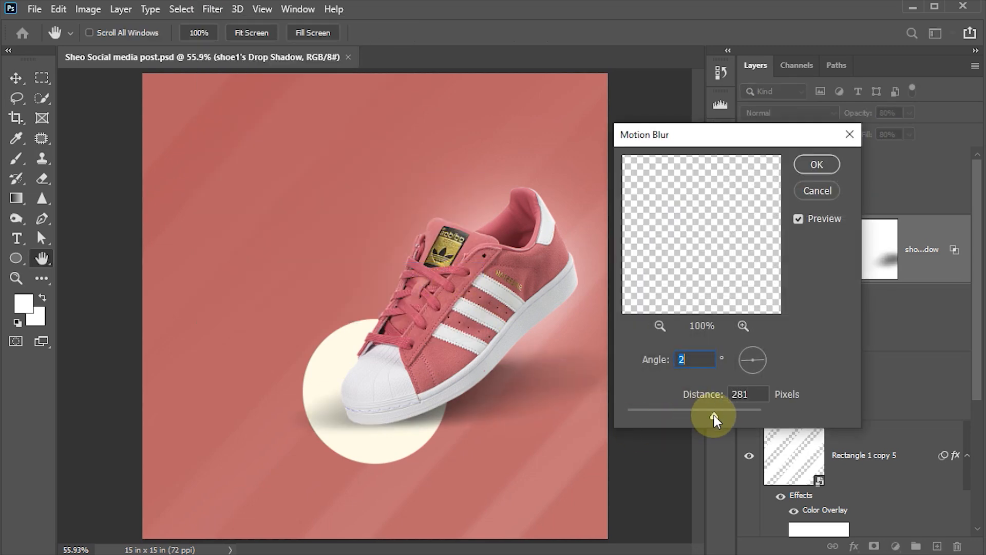
left_click_drag(714, 415, 740, 395)
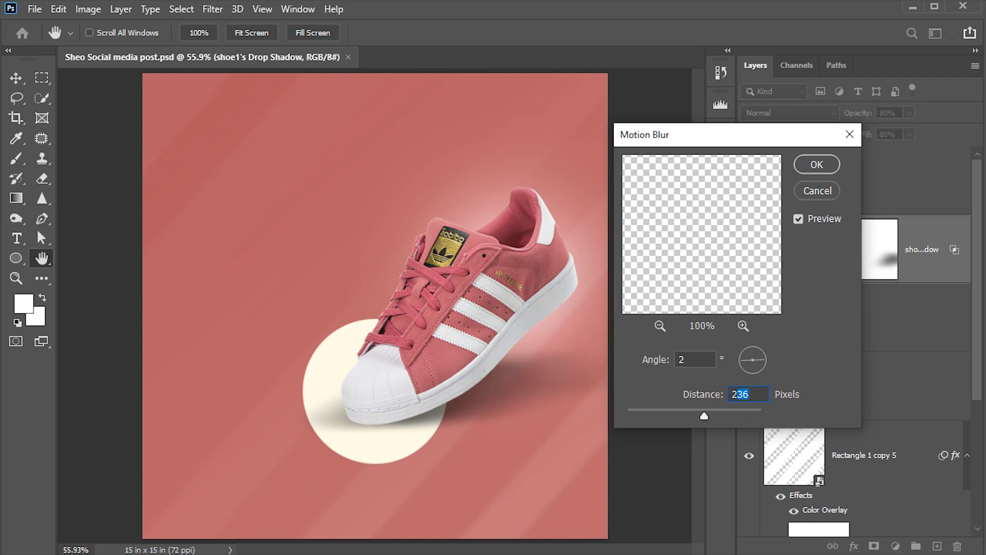
left_click(816, 164)
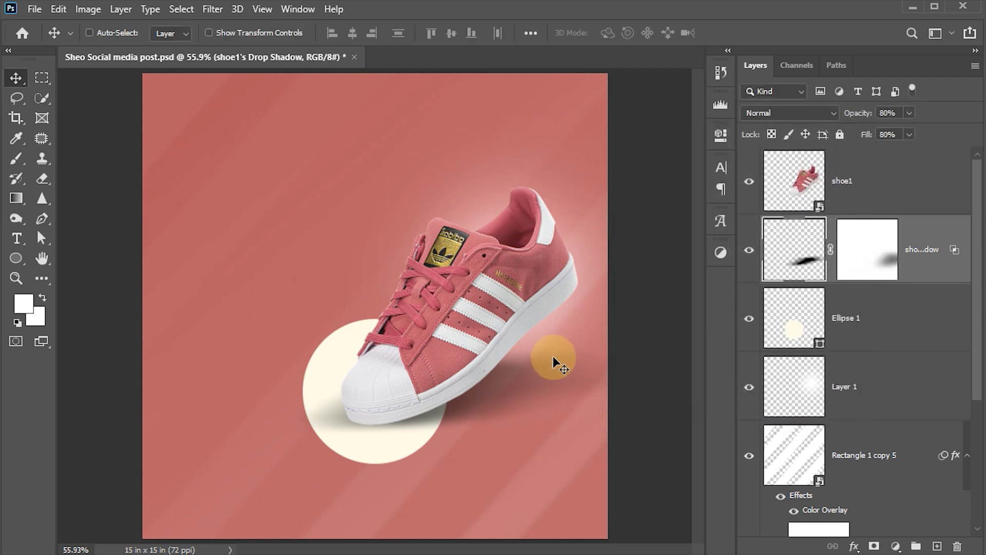
Paint the shadow's mask near the toe with a 175 px brush to fade it.
left_click(870, 258)
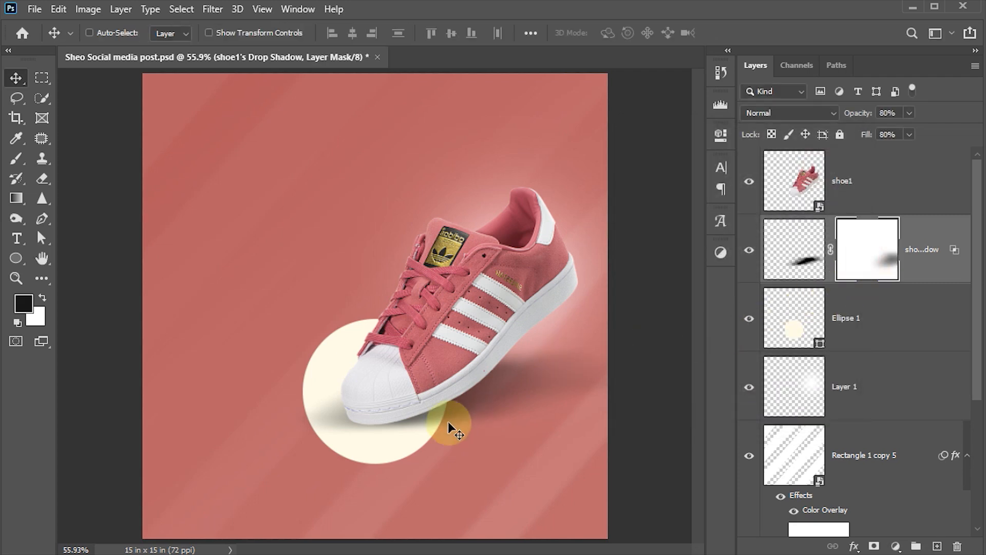
key("b")
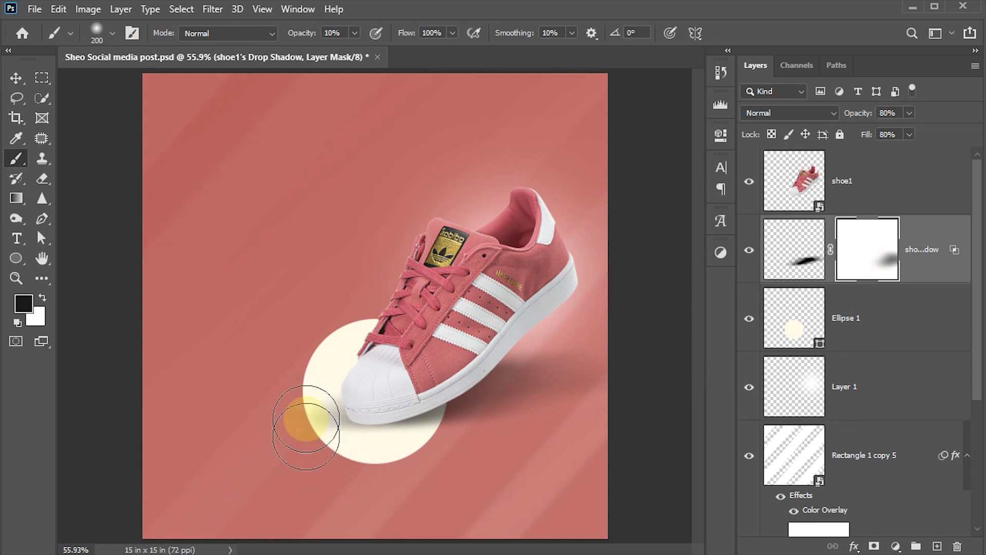
mouse_move(322, 427)
left_mouse_down()
mouse_move(331, 463)
mouse_move(320, 432)
mouse_move(319, 457)
mouse_move(303, 437)
mouse_move(290, 465)
mouse_move(291, 423)
mouse_move(324, 472)
mouse_move(317, 416)
mouse_move(326, 440)
left_mouse_up()
key("bracketleft")
key("bracketleft")
key("bracketleft")
key("bracketleft")
mouse_move(330, 428)
left_mouse_down()
mouse_move(321, 418)
mouse_move(339, 454)
mouse_move(405, 468)
mouse_move(326, 425)
mouse_move(326, 447)
mouse_move(315, 411)
mouse_move(326, 430)
mouse_move(402, 458)
mouse_move(454, 458)
left_mouse_up()
left_click(16, 77)
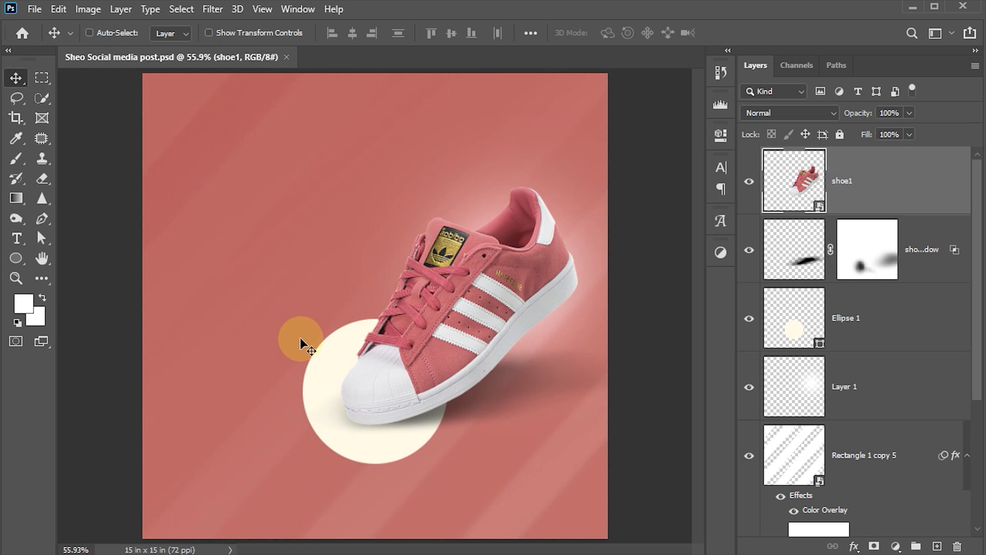
Add a white 'MEGA' headline in Acklin at 100 pt in the upper left.
key("t")
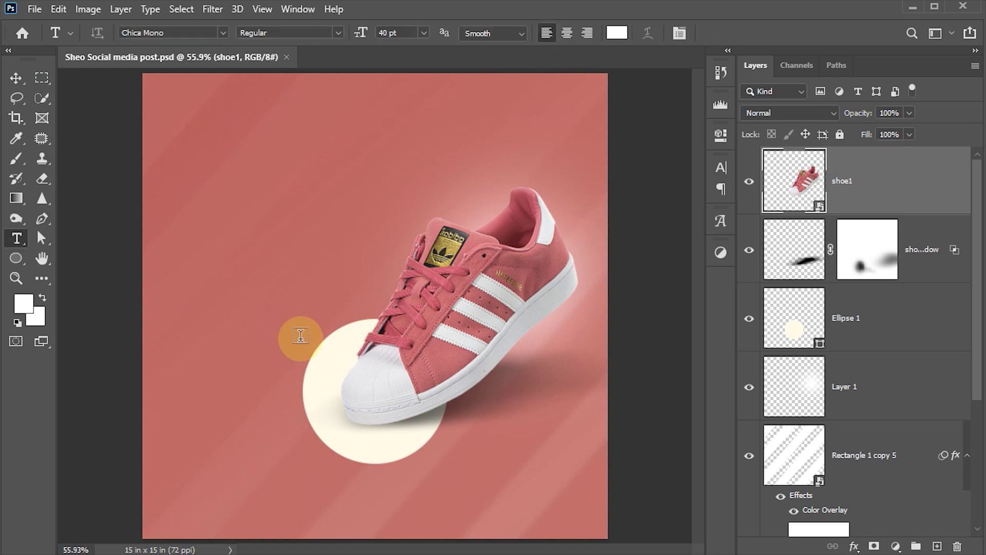
left_click(223, 31)
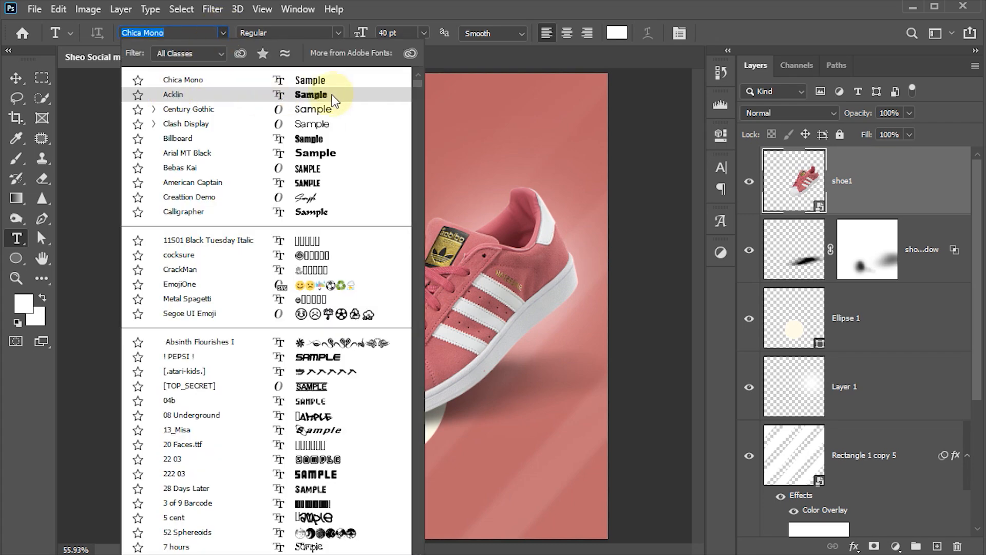
left_click(173, 95)
left_click(398, 34)
type("100")
key("Return")
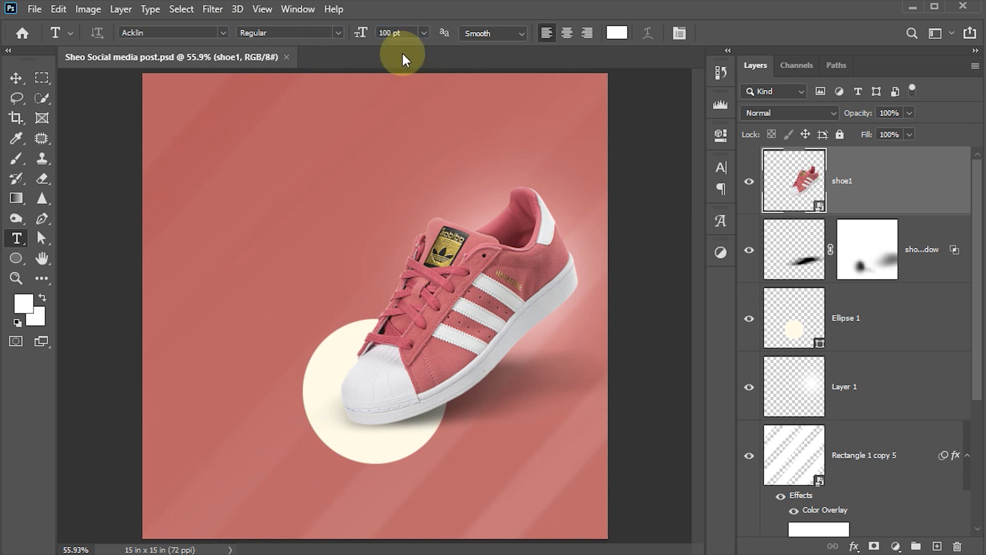
left_click(214, 215)
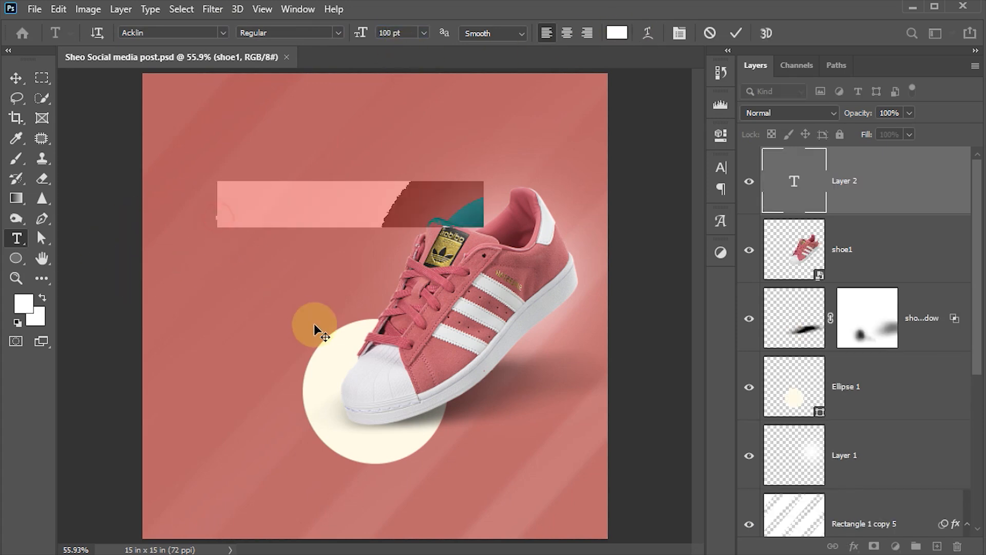
type("MEGA")
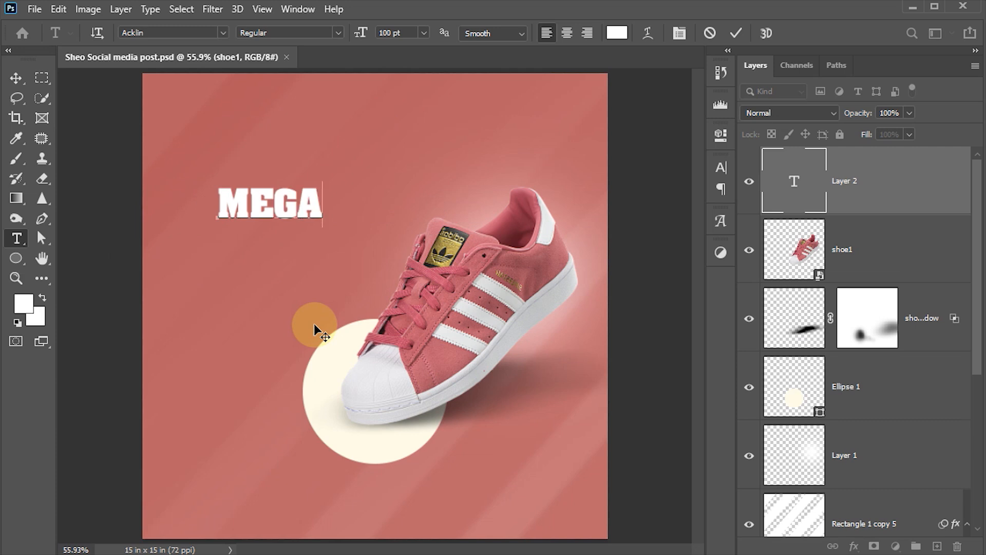
Duplicate MEGA just below itself and retype the copy as SALE.
left_click(314, 328)
left_click(16, 77)
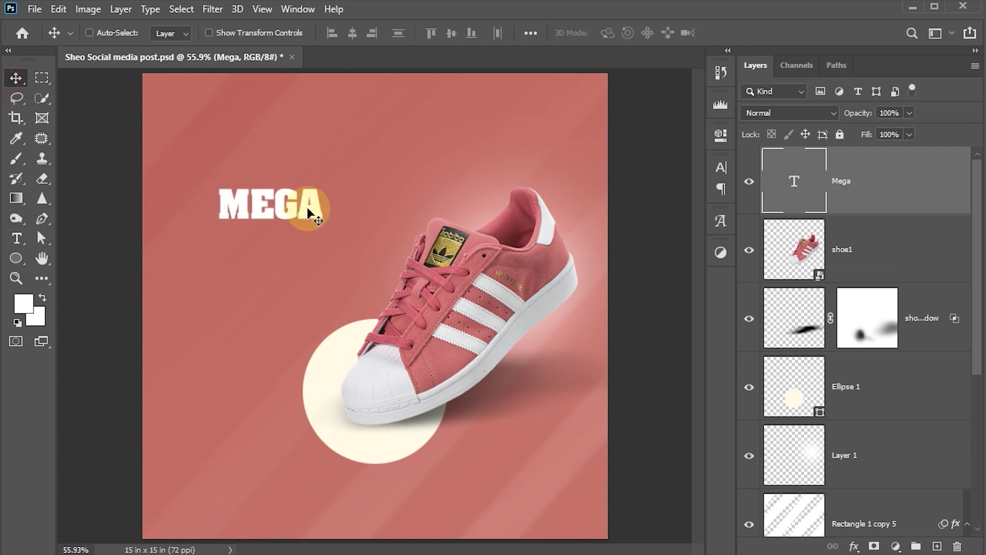
left_click_drag(310, 214, 312, 252)
key("t")
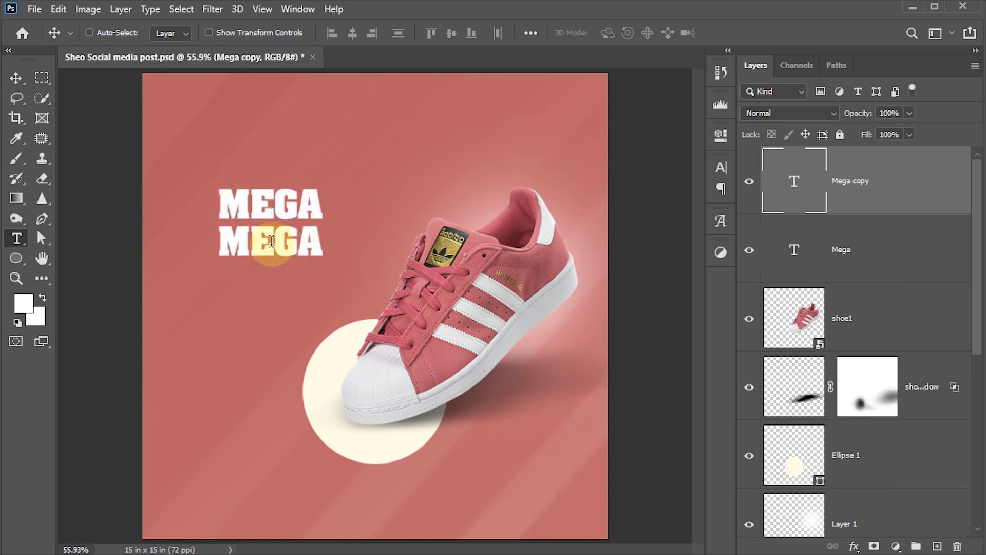
double_click(264, 242)
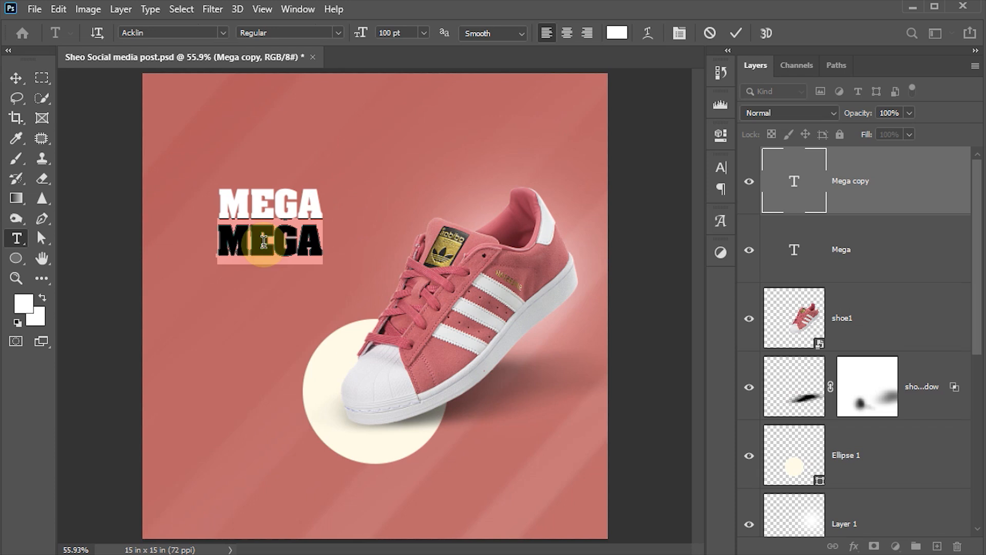
type("SAL")
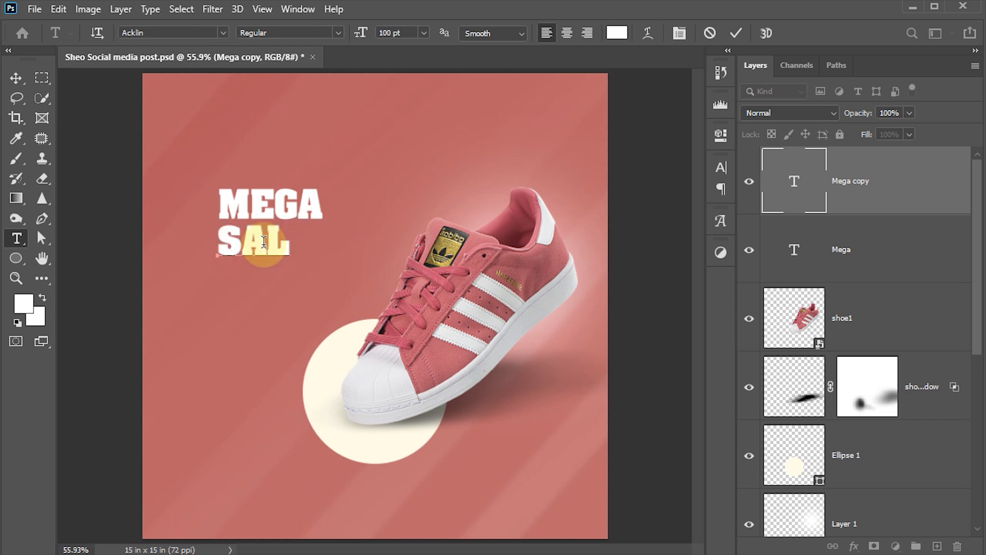
type("E")
key("ctrl+Return")
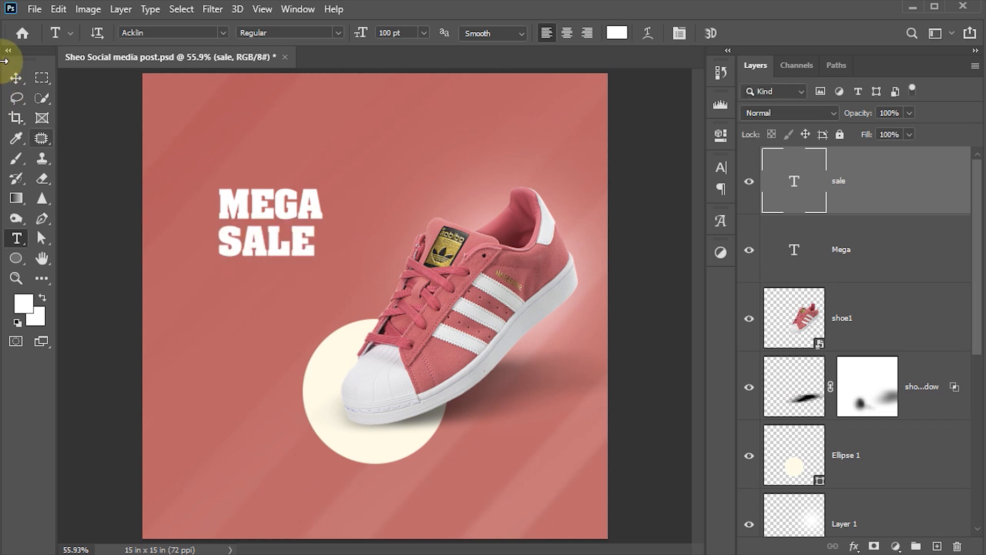
Set SALE to 200 pt and move it left and down under MEGA.
left_click(396, 33)
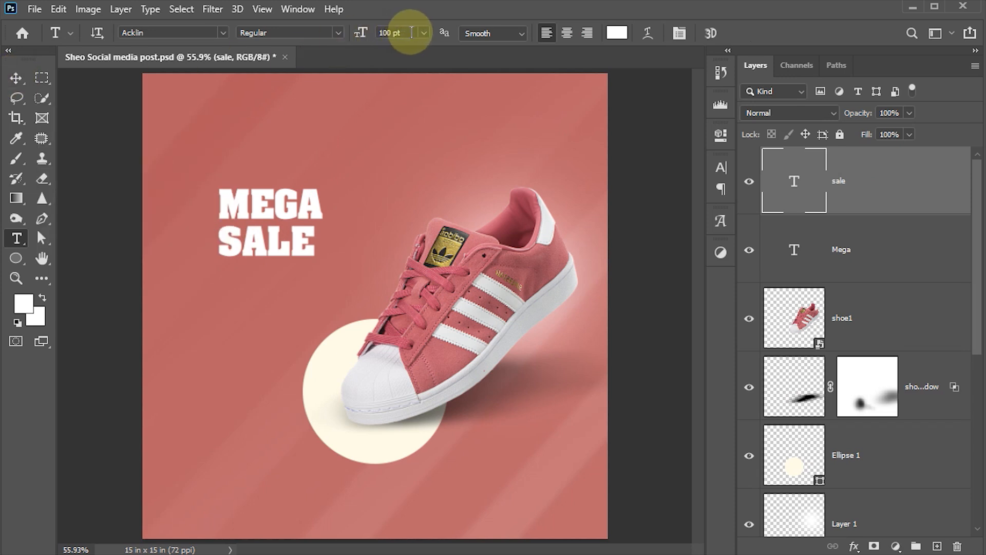
type("200")
key("Return")
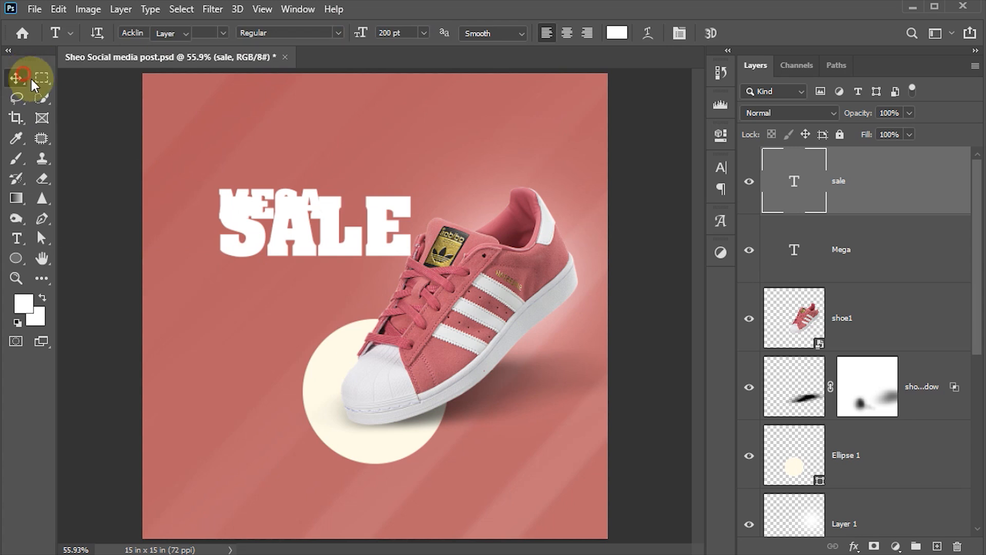
left_click(16, 77)
left_click_drag(357, 215, 321, 237)
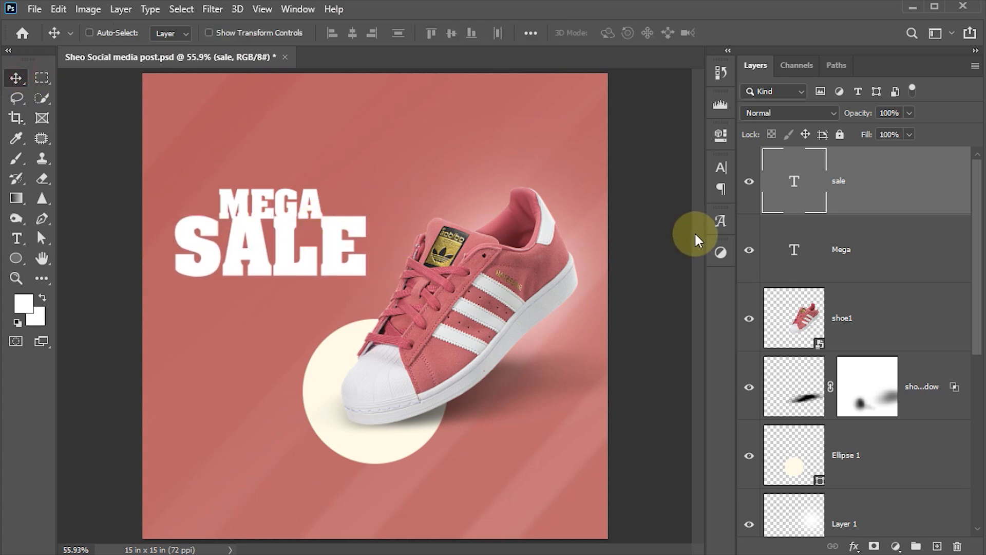
Change the SALE text colour to bright yellow #ffd803 in the Character panel.
left_click(720, 168)
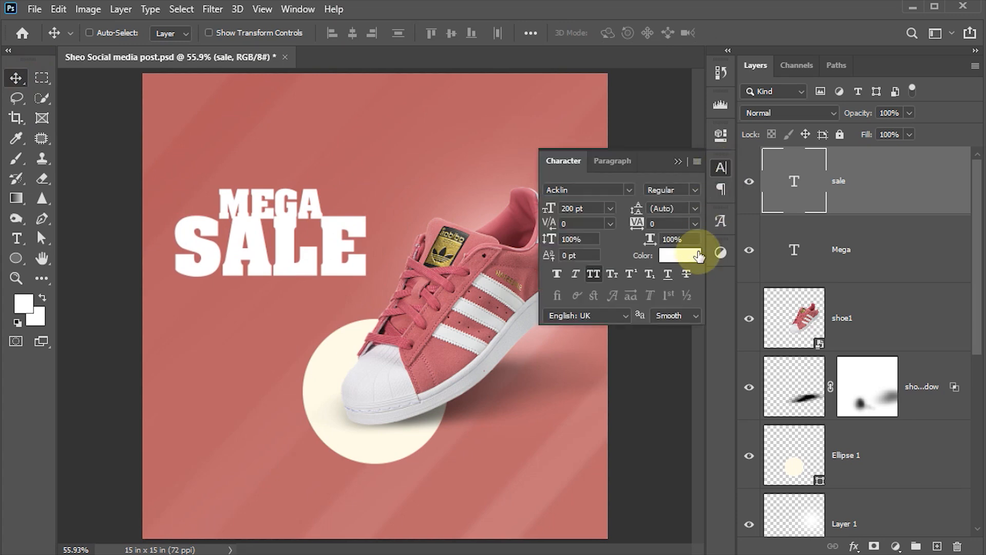
left_click(683, 260)
left_click_drag(803, 376, 806, 383)
left_click_drag(738, 272, 775, 232)
left_click(803, 386)
left_click_drag(804, 385, 804, 384)
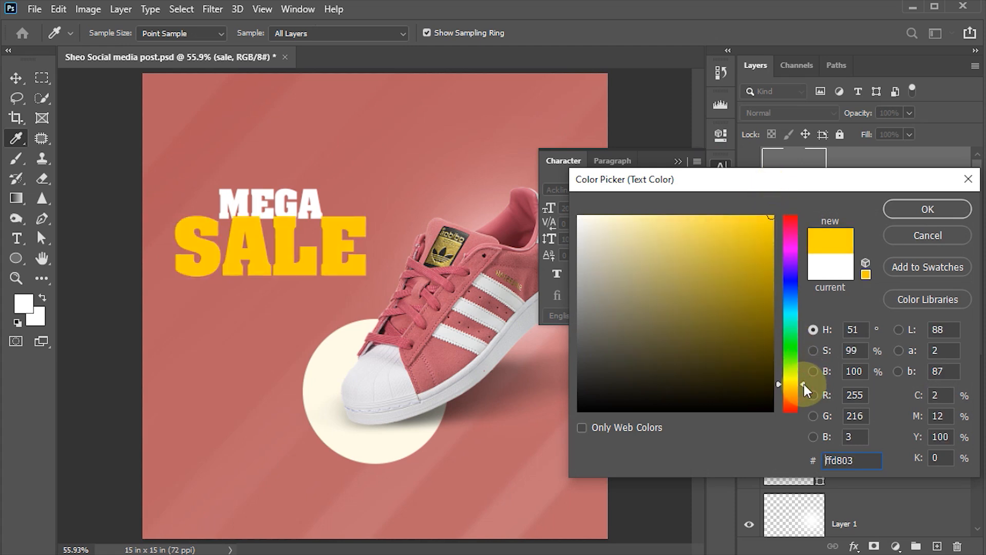
left_click(905, 209)
key("v")
left_click(313, 208, "ctrl")
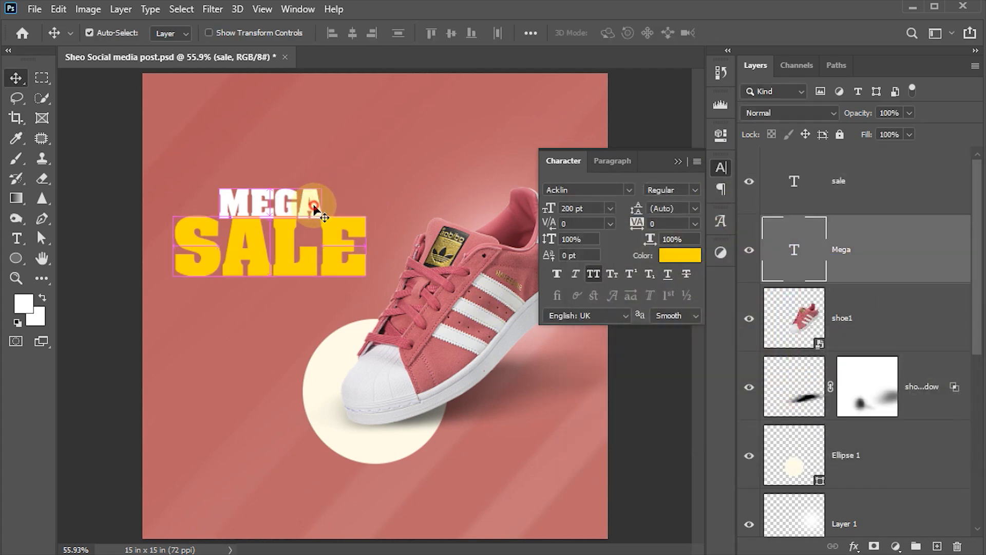
Nudge MEGA up, left and back down so it sits snugly above SALE.
key("shift+Up")
key("shift+Up")
key("shift+Up")
key("shift+Left")
key("shift+Left")
key("shift+Left")
key("shift+Left")
key("shift+Left")
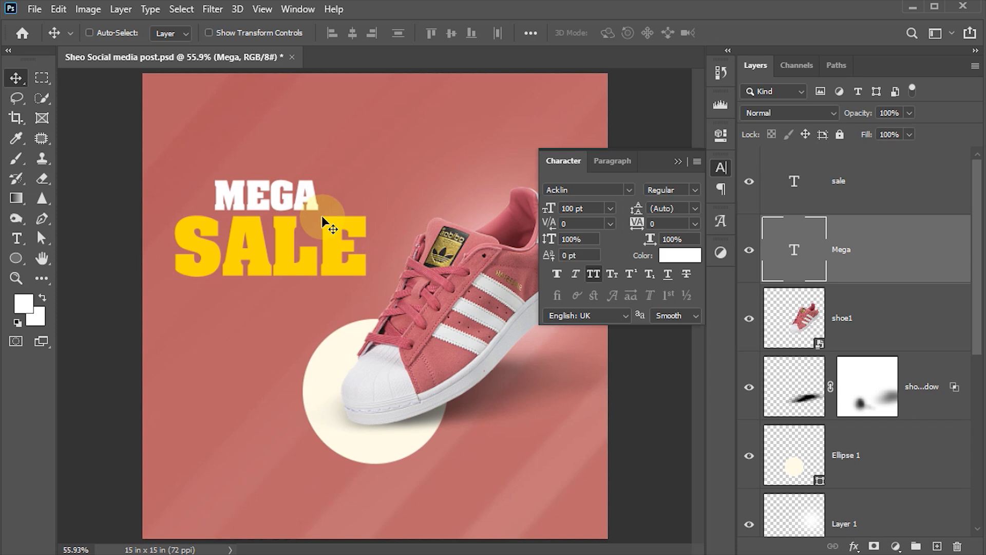
key("Down")
key("Down")
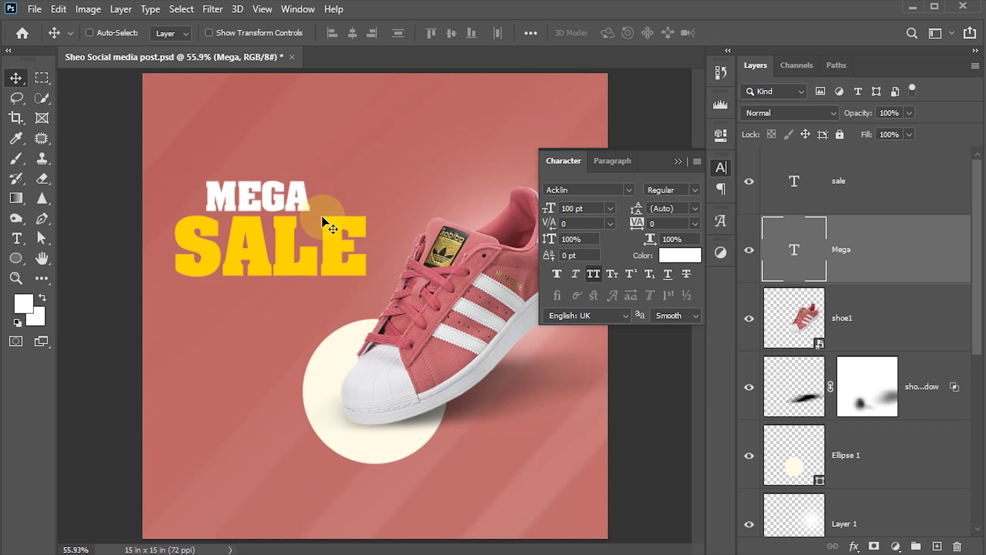
Select MEGA and SALE together and nudge the pair slightly lower.
left_click(332, 235, "ctrl+shift")
key("shift+Down")
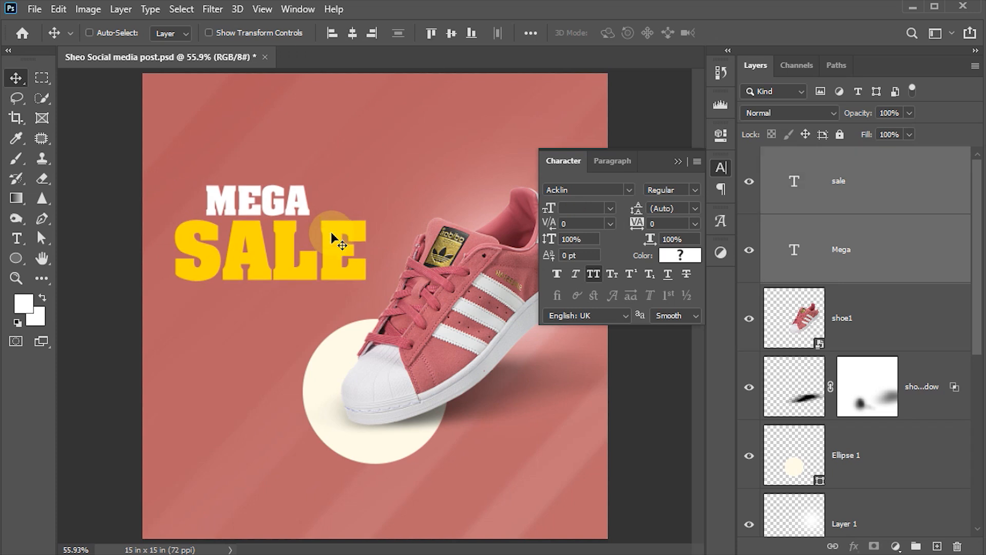
key("shift+Left")
key("shift+Right")
key("shift+Down")
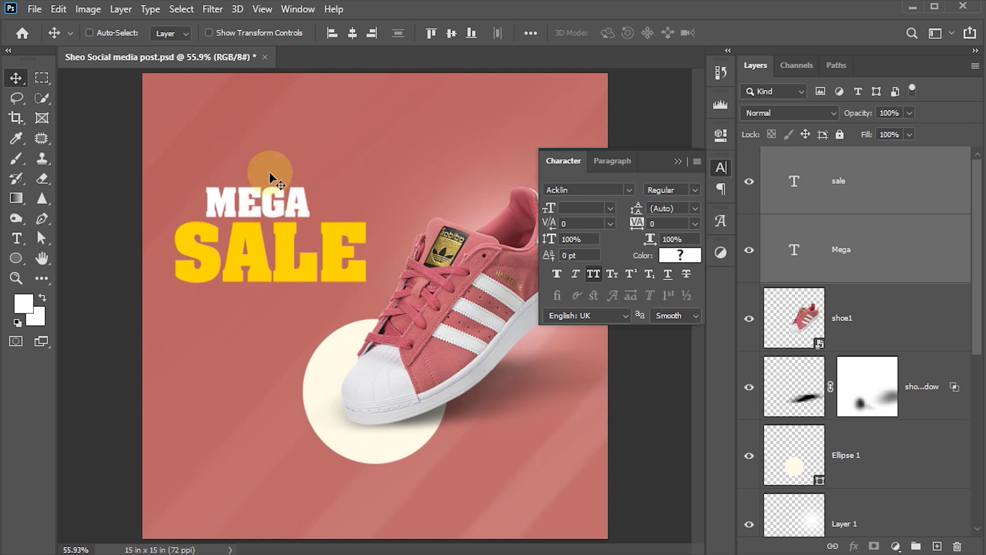
right_click(267, 211)
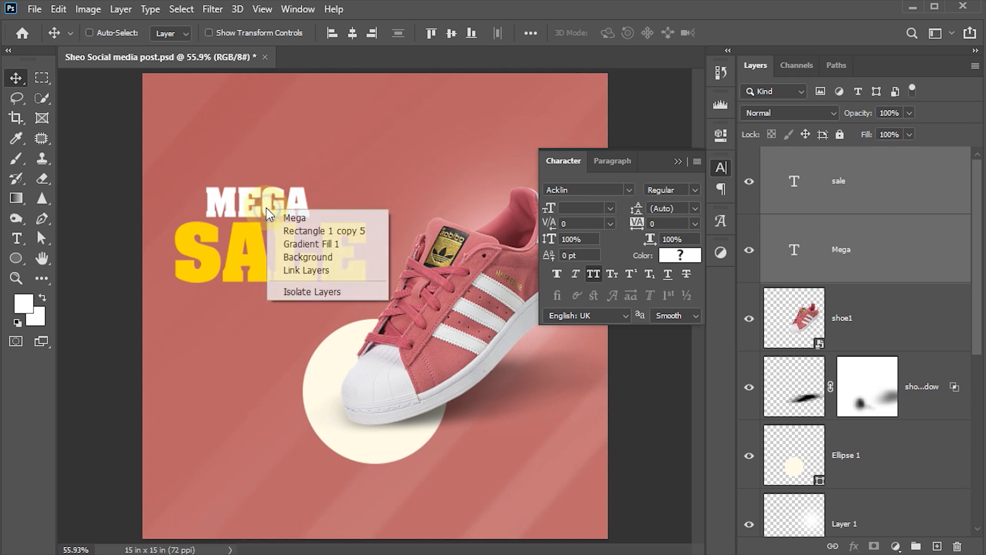
Duplicate MEGA near the top of the post and retype it as LOGO HERE.
left_click(291, 218)
left_click_drag(288, 213, 286, 123, "alt")
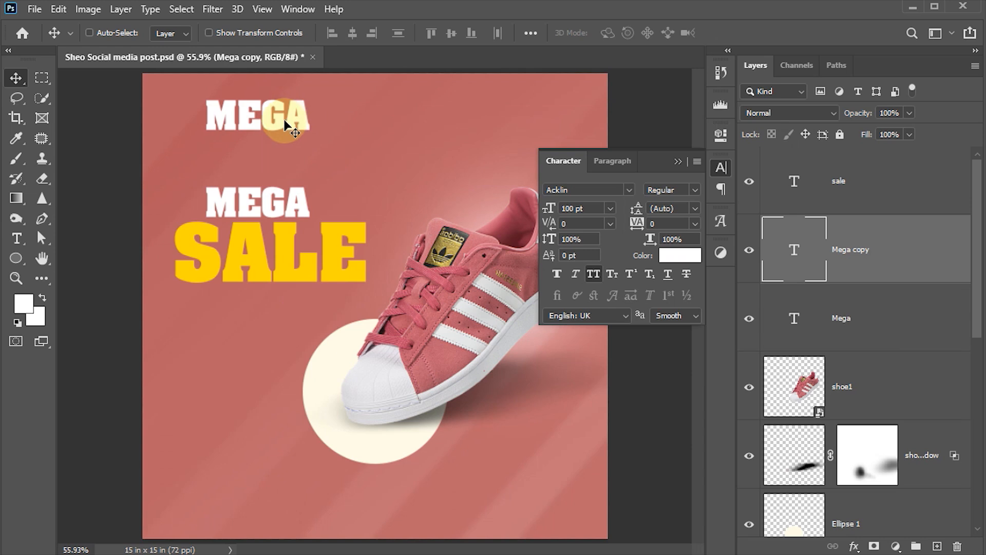
key("t")
double_click(279, 119)
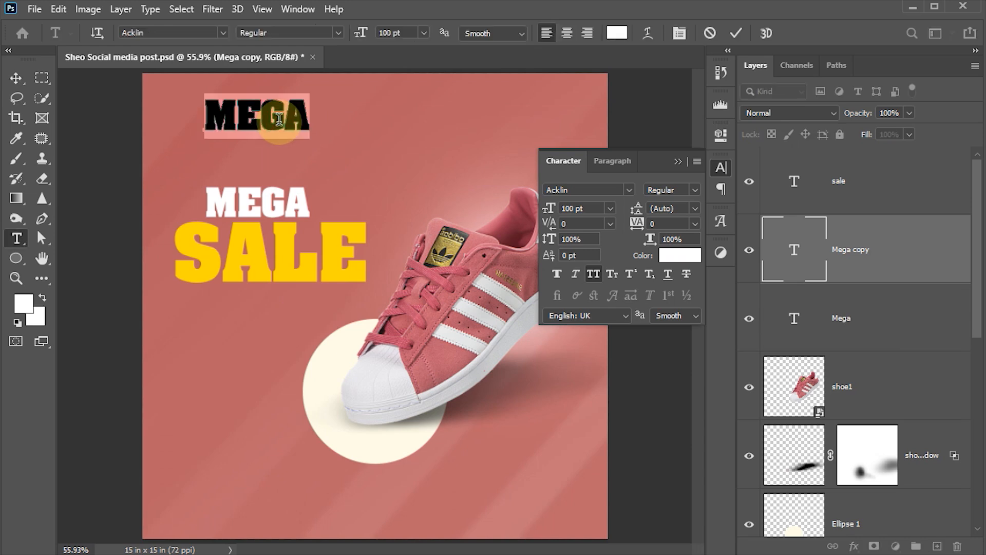
type("LOGO HERE")
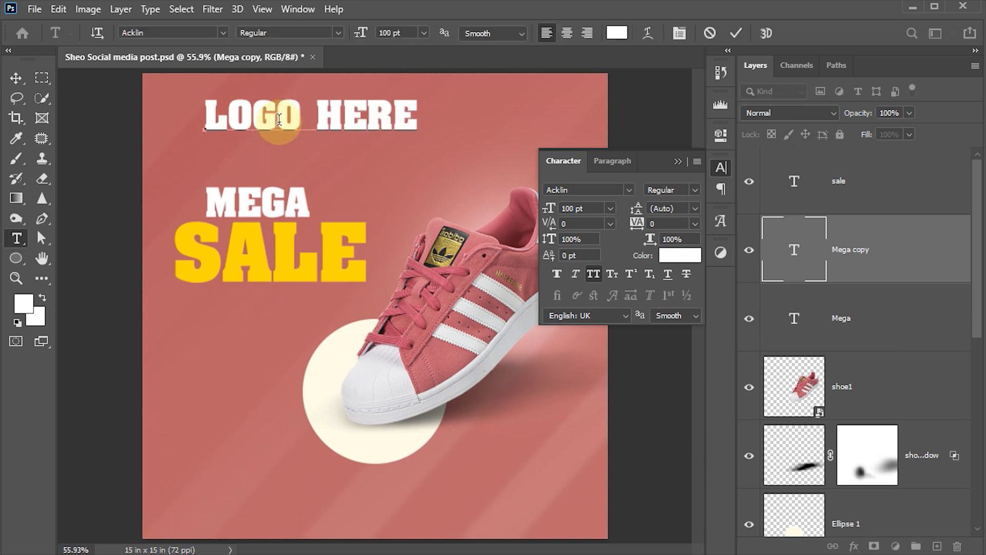
key("ctrl+Return")
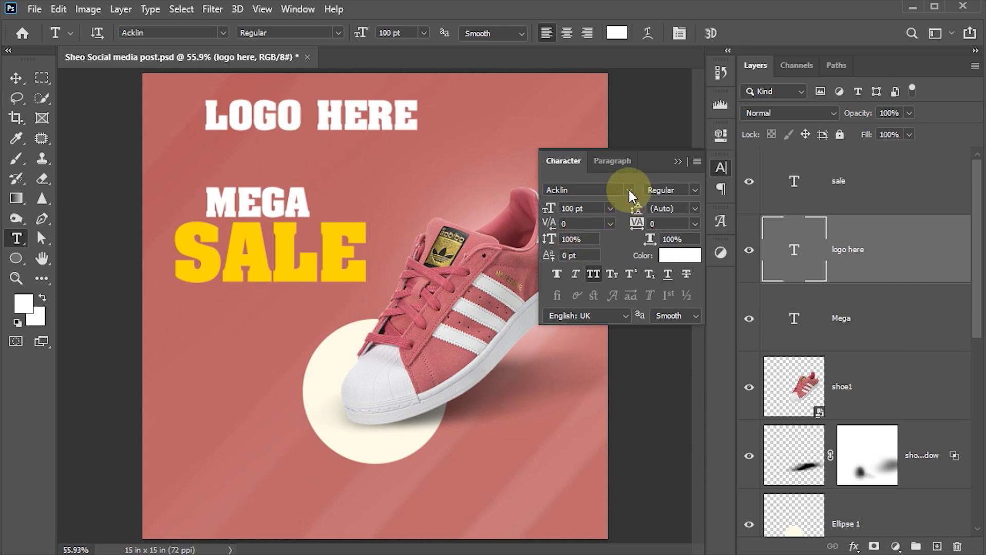
Set LOGO HERE to Chica Mono at 40 pt.
left_click(630, 190)
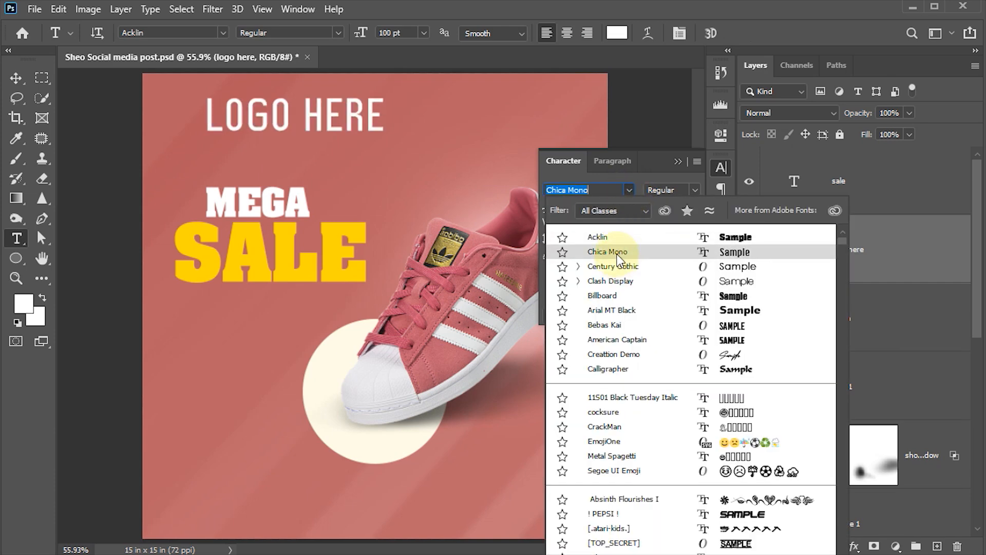
left_click(608, 252)
left_click(578, 208)
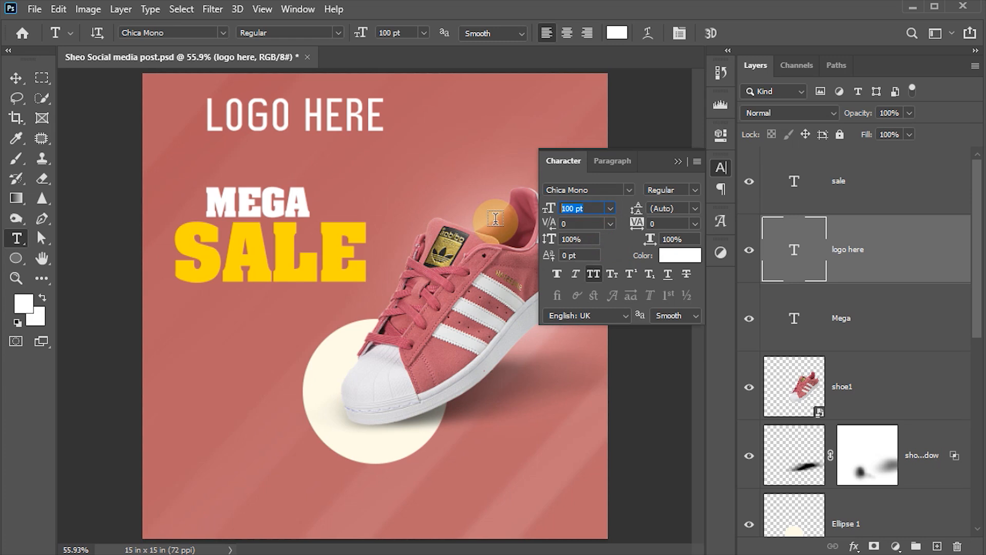
key("Return")
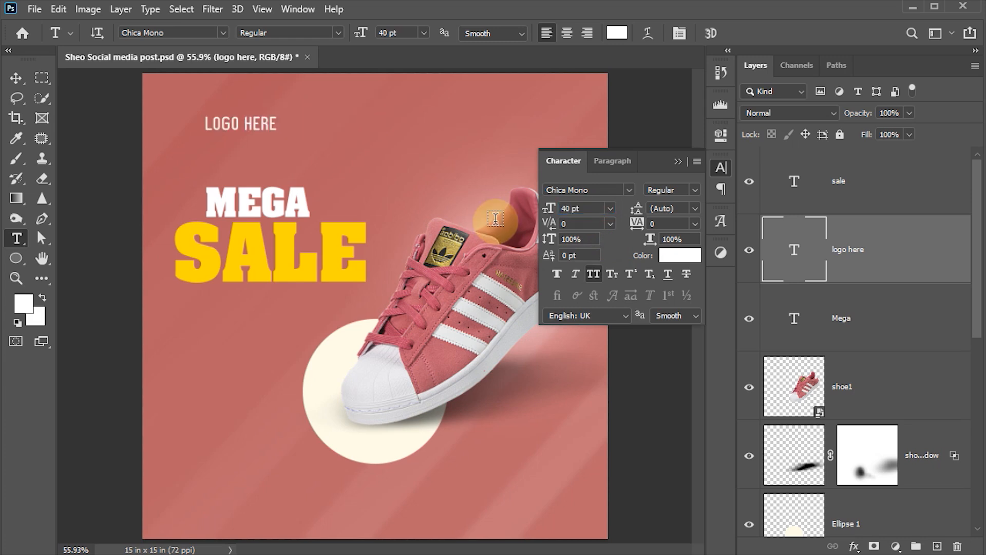
Align LOGO HERE with the headline's left edge, nudge it up, and save.
left_click(15, 78)
left_click_drag(271, 129, 238, 132)
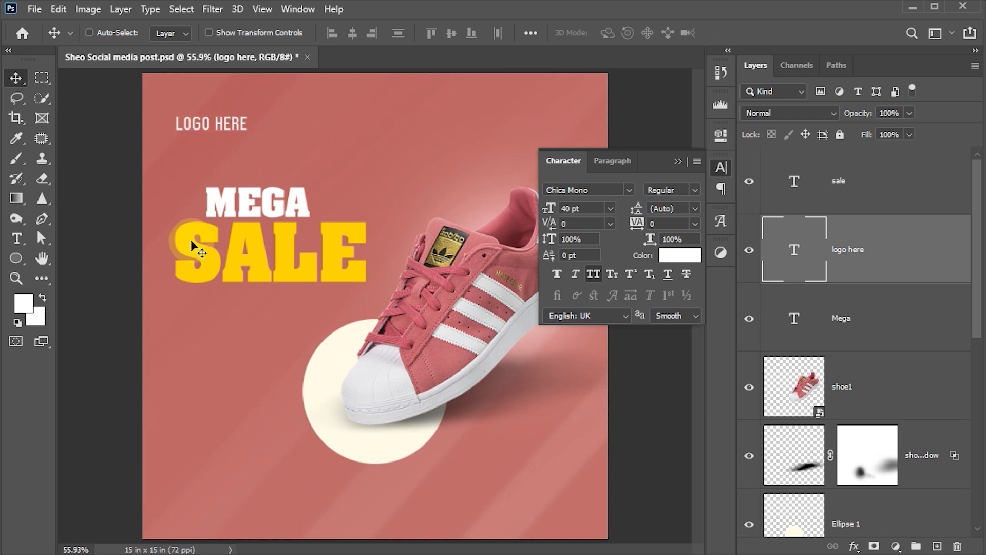
key("shift+Up")
key("shift+Up")
key("shift+Up")
key("shift+Up")
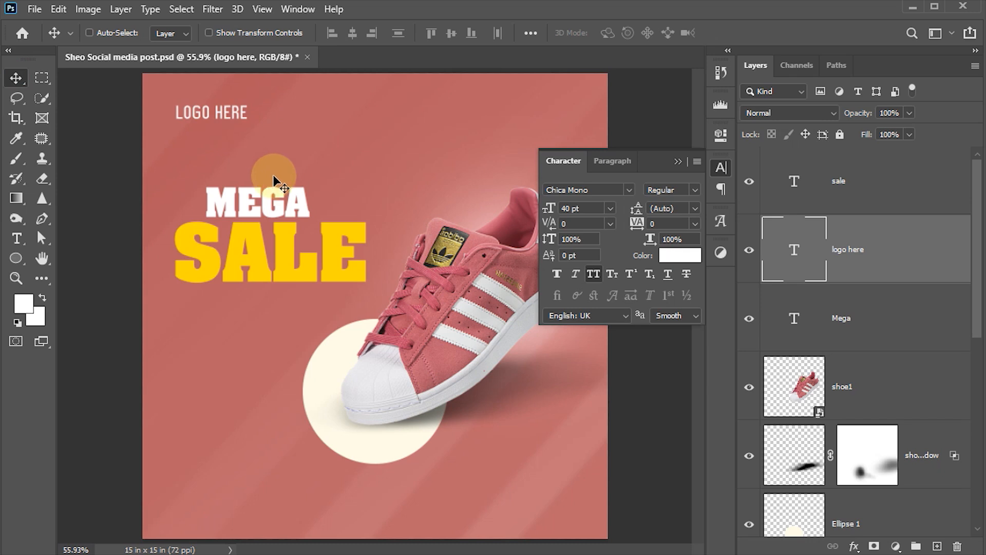
key("ctrl+s")
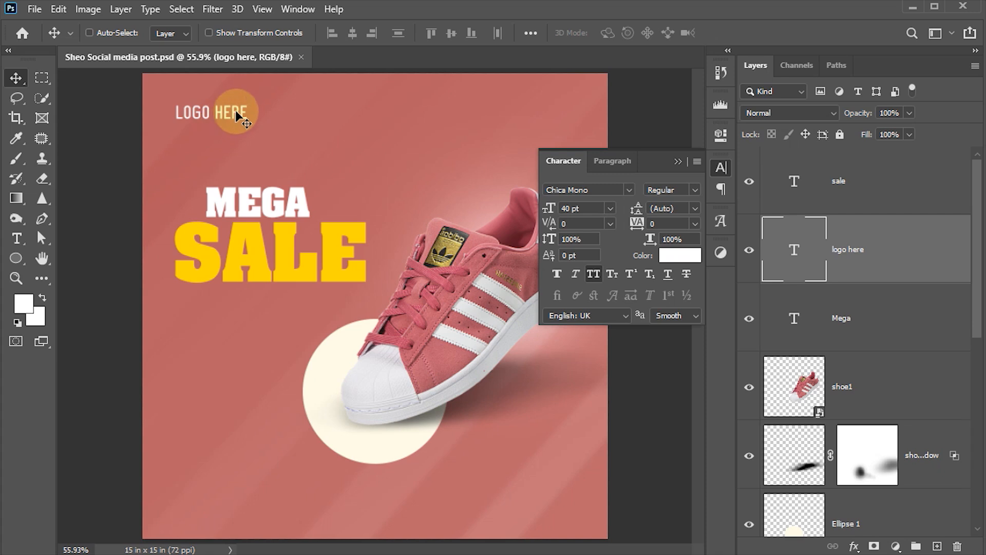
Duplicate LOGO HERE below SALE and rewrite it as NEW ARRIVAL FOOTWARE.
left_click_drag(239, 114, 234, 316)
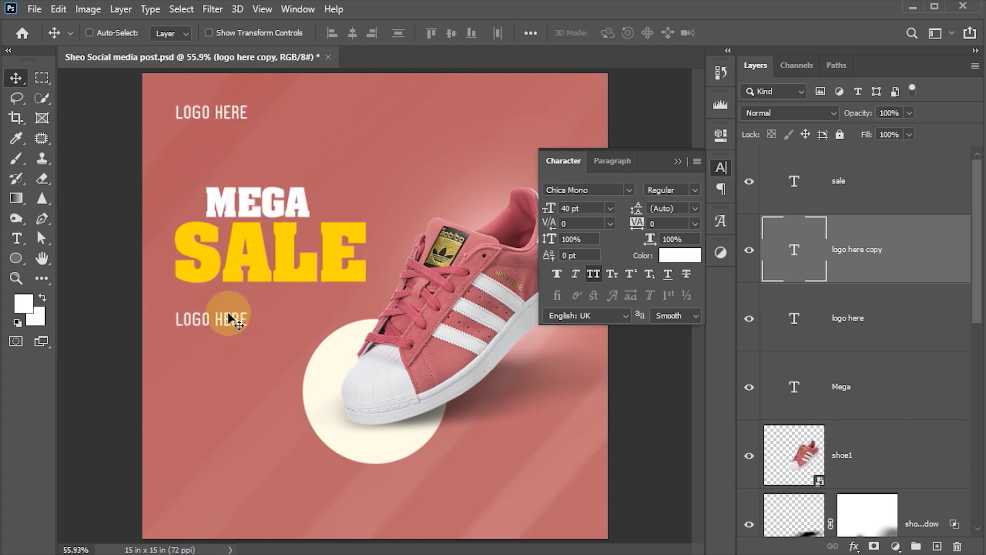
double_click(234, 316)
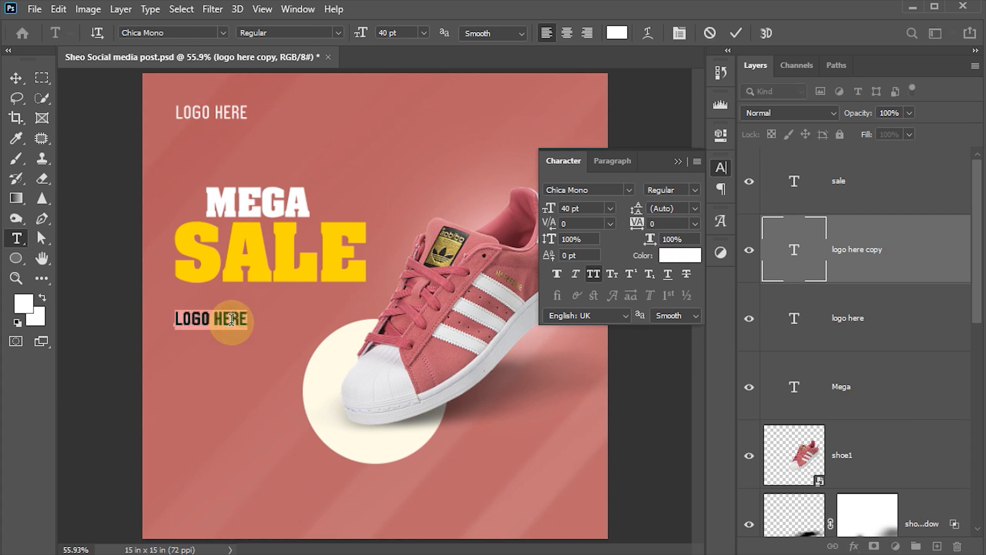
type("NEW ARRIVAL FOOTWA")
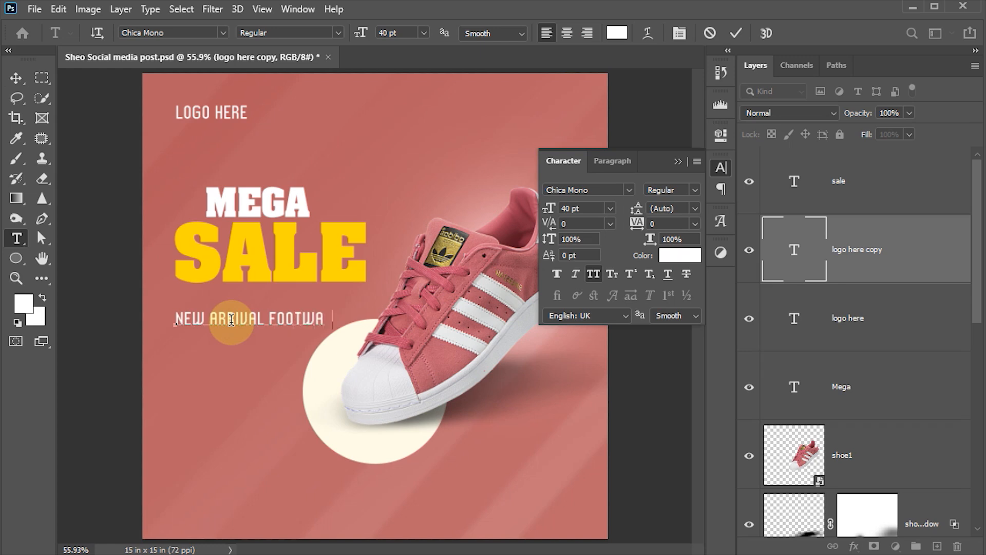
key("ctrl+Return")
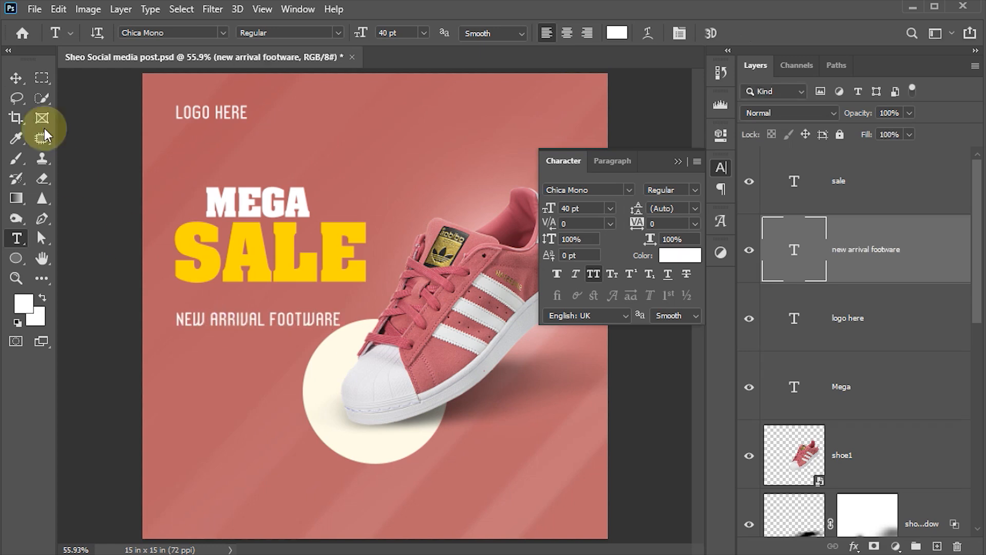
Position the NEW ARRIVAL FOOTWARE line just beneath SALE.
left_click(16, 78)
mouse_move(246, 314)
left_mouse_down()
mouse_move(260, 280)
mouse_move(257, 300)
left_mouse_up()
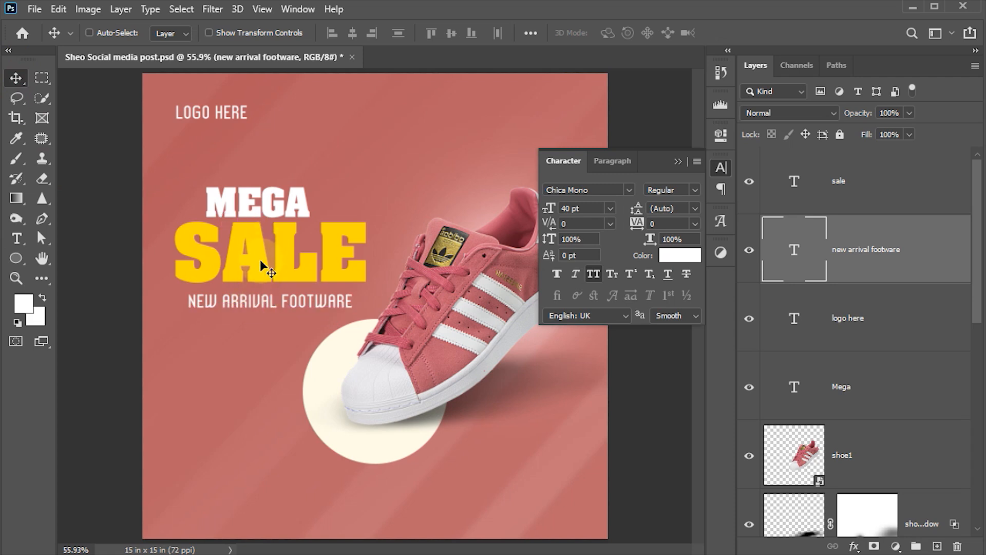
key("Up")
key("Left")
key("Left")
key("Left")
key("Left")
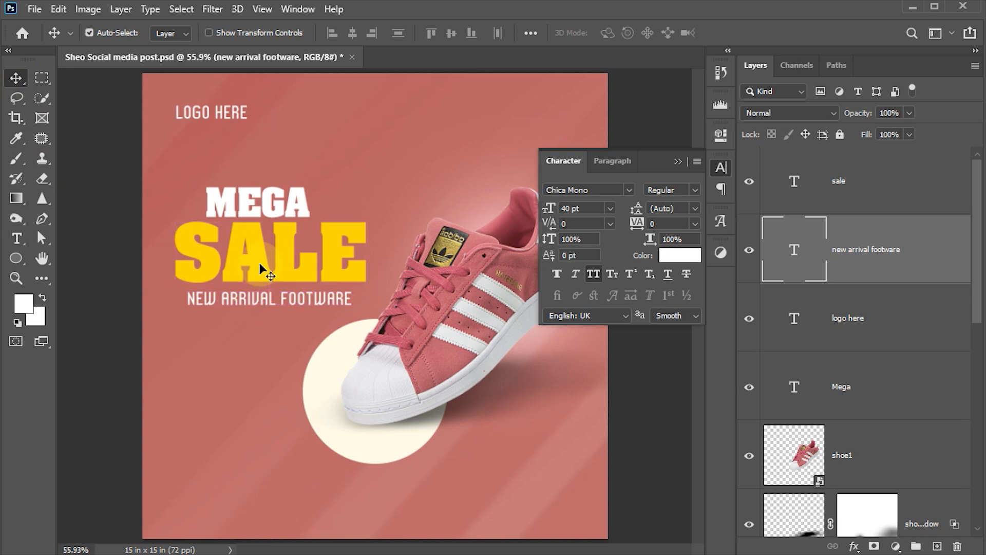
Align SALE, MEGA and the tagline on their horizontal centres.
left_click(262, 265, "ctrl+shift")
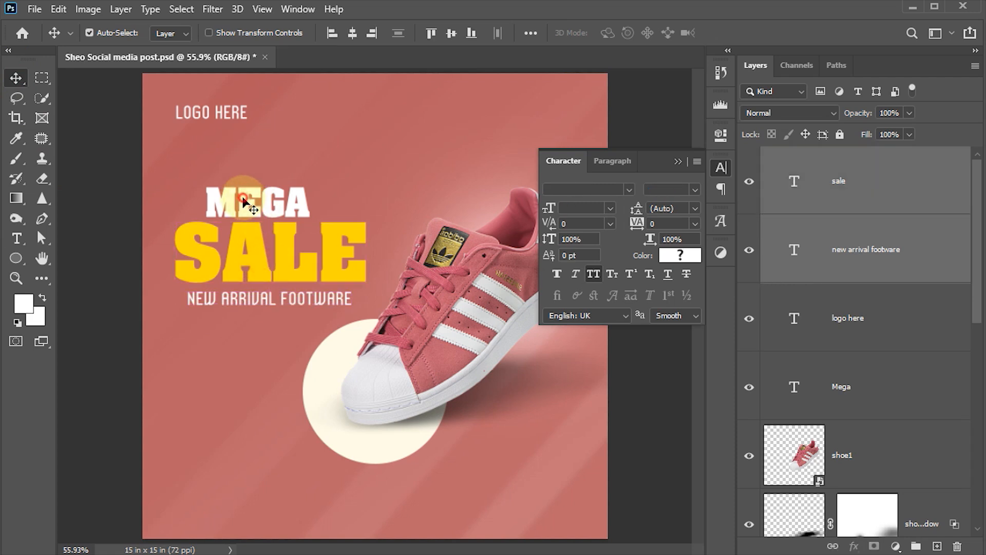
left_click(239, 198, "ctrl+shift")
left_click(352, 34)
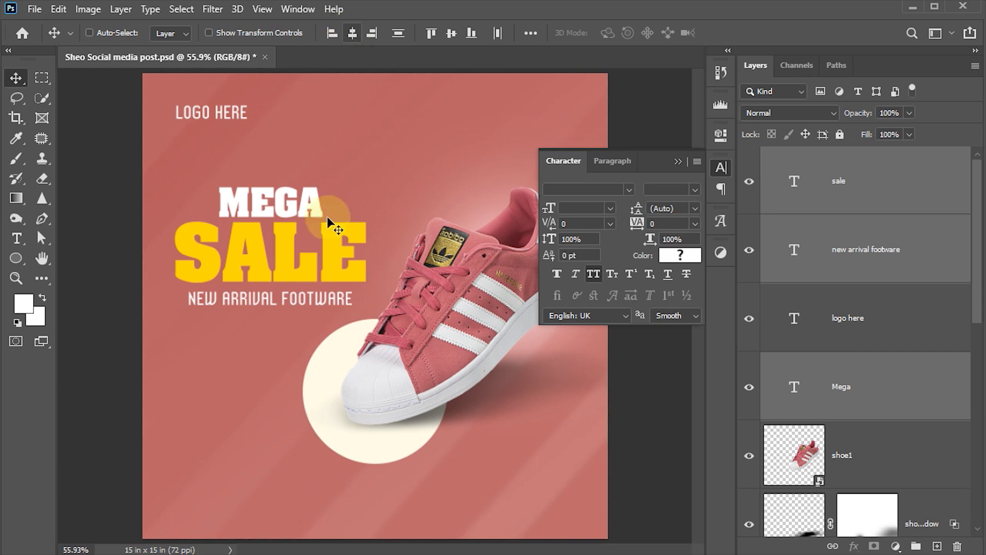
Select only the Mega layer and nudge it slightly left.
right_click(282, 208)
left_click(307, 215)
key("shift+Left")
key("shift+Left")
key("shift+Left")
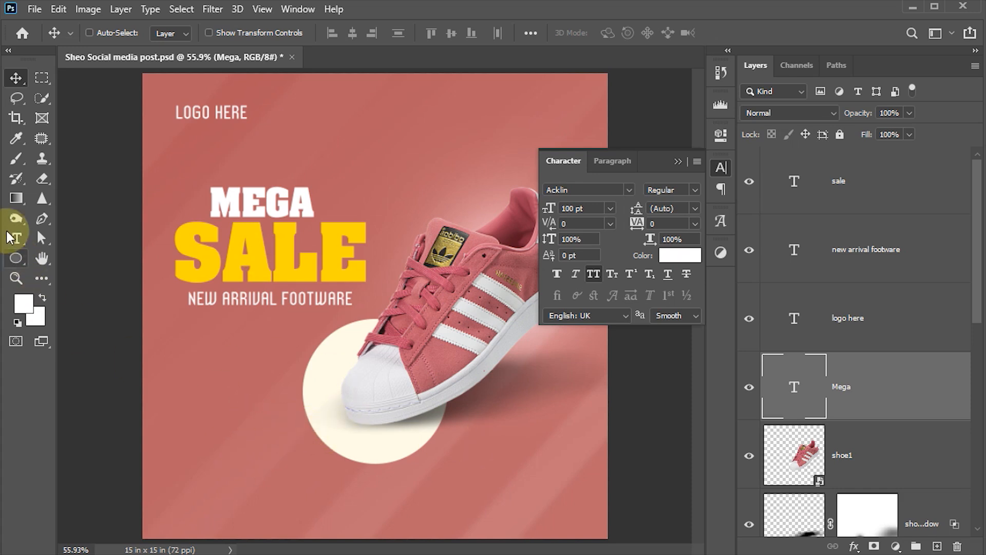
Duplicate LOGO HERE to the lower left and rewrite the copy as SHOP NOW.
right_click(226, 114)
left_click(262, 122)
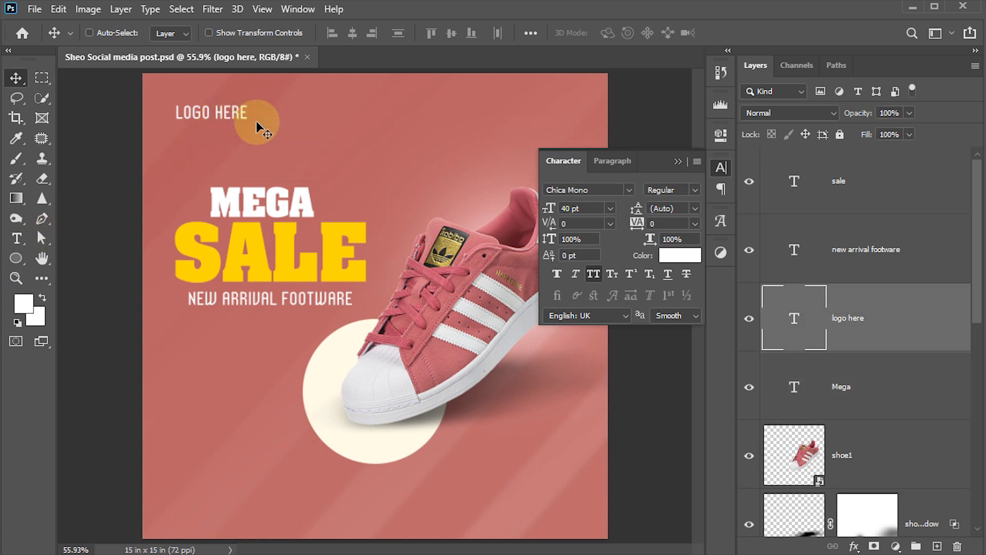
left_click_drag(246, 117, 235, 379)
key("t")
left_click(236, 379)
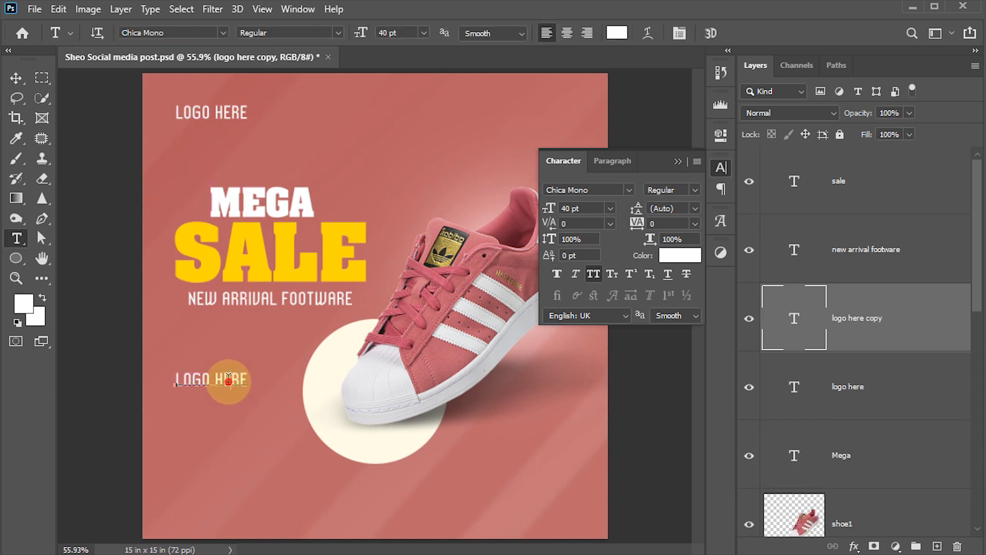
double_click(228, 379)
left_click(228, 380)
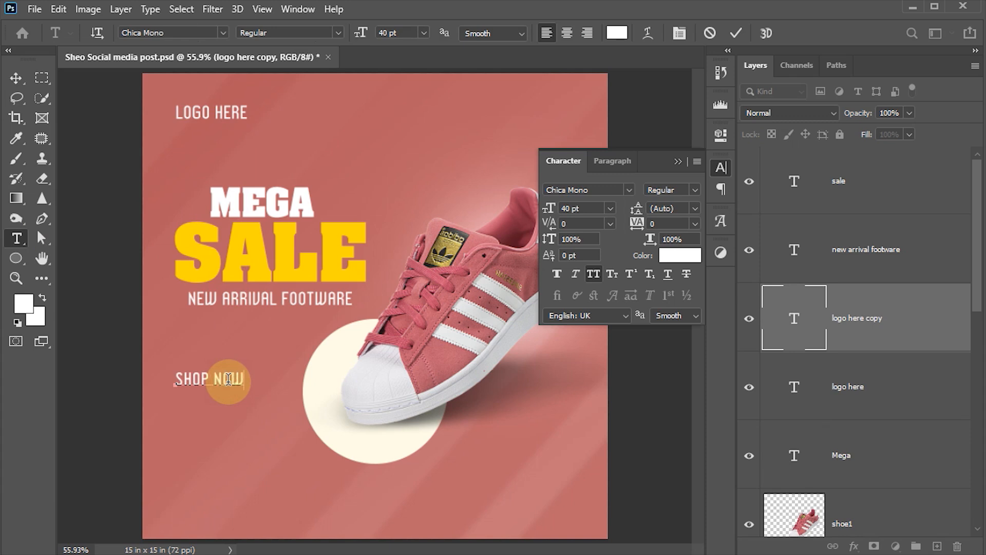
key("ctrl+Return")
key("v")
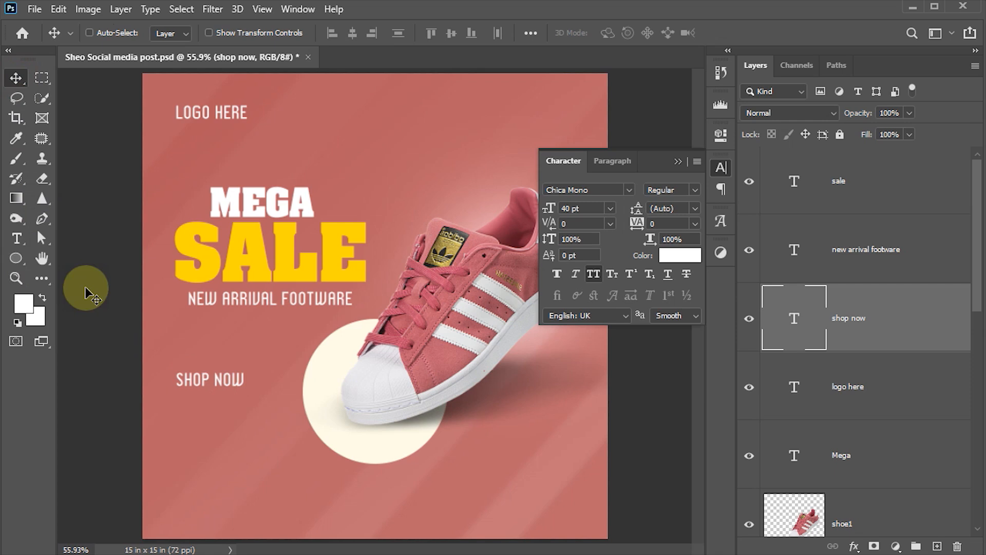
left_click(14, 260)
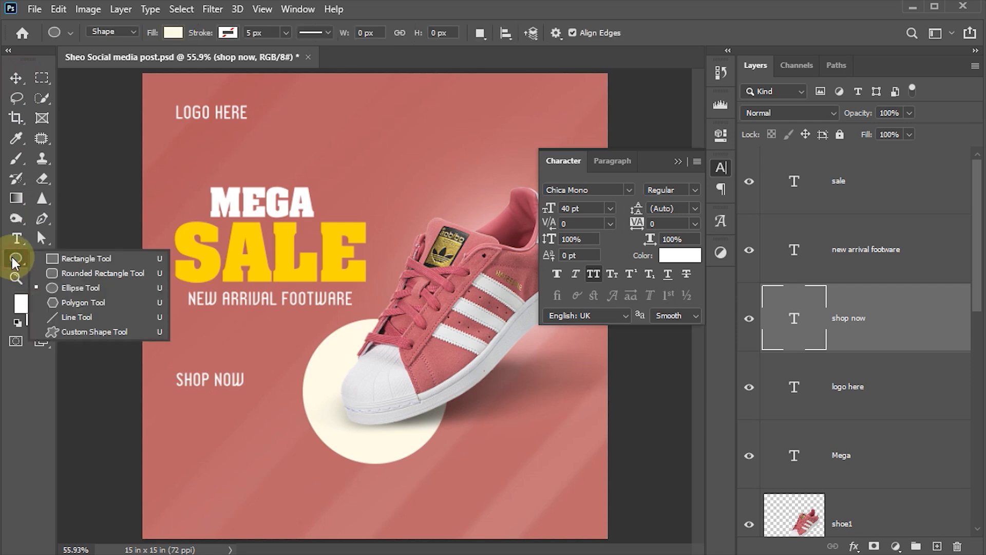
Draw a cream 244 × 58 px rounded rectangle below SHOP NOW.
left_click(77, 275)
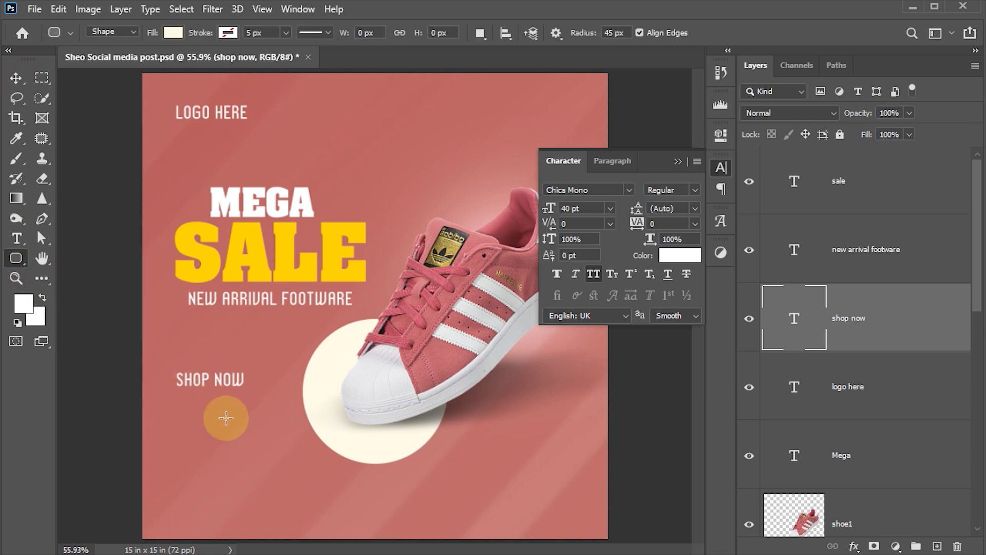
left_click_drag(183, 402, 283, 427)
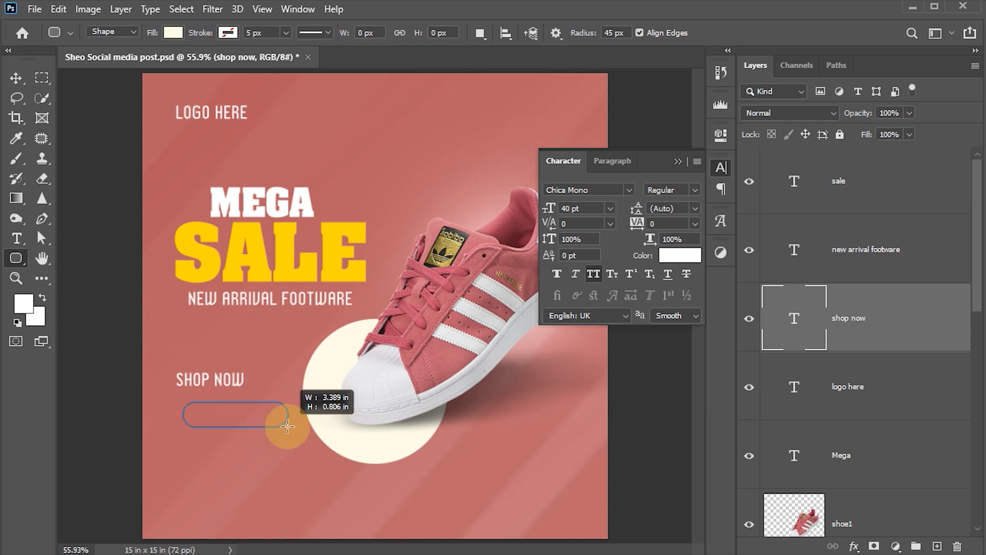
left_click_drag(288, 427, 288, 427)
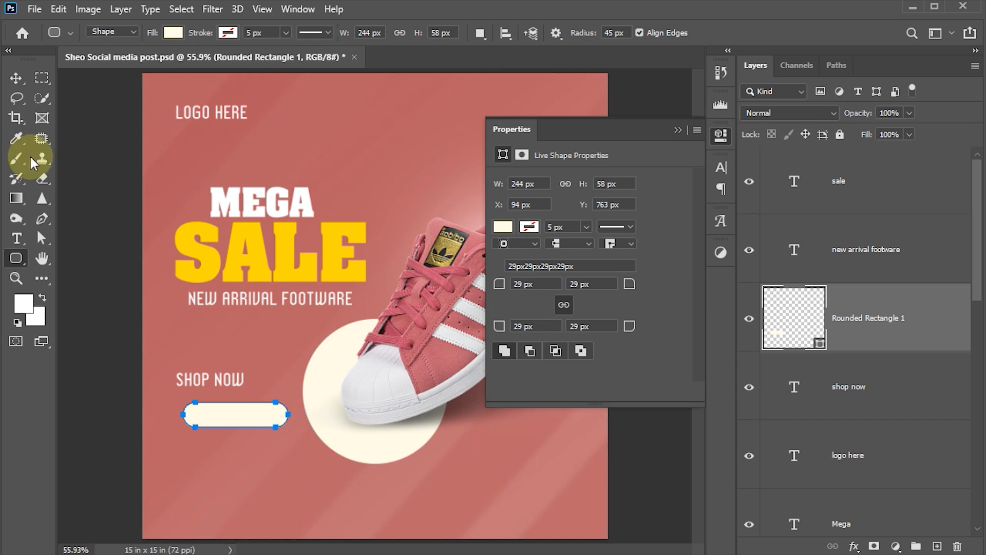
Move the shop now layer above Rounded Rectangle 1 in the Layers panel.
left_click(16, 78)
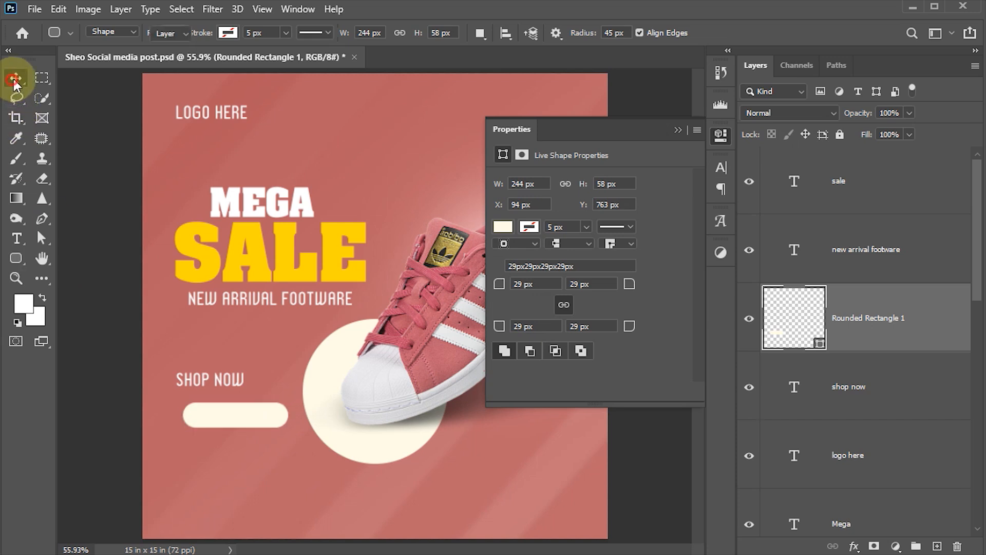
left_click(239, 383)
left_click_drag(796, 406, 801, 301)
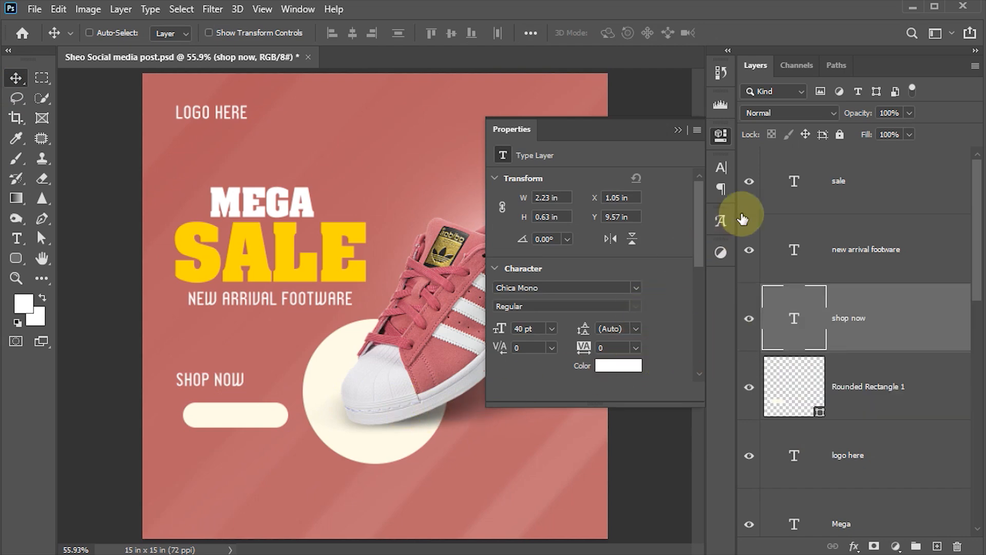
Make the SHOP NOW text black.
left_click(721, 168)
left_click(680, 256)
left_click_drag(701, 353, 780, 415)
left_click(919, 207)
Centre SHOP NOW on the cream button and save the document.
left_click_drag(216, 386, 243, 423)
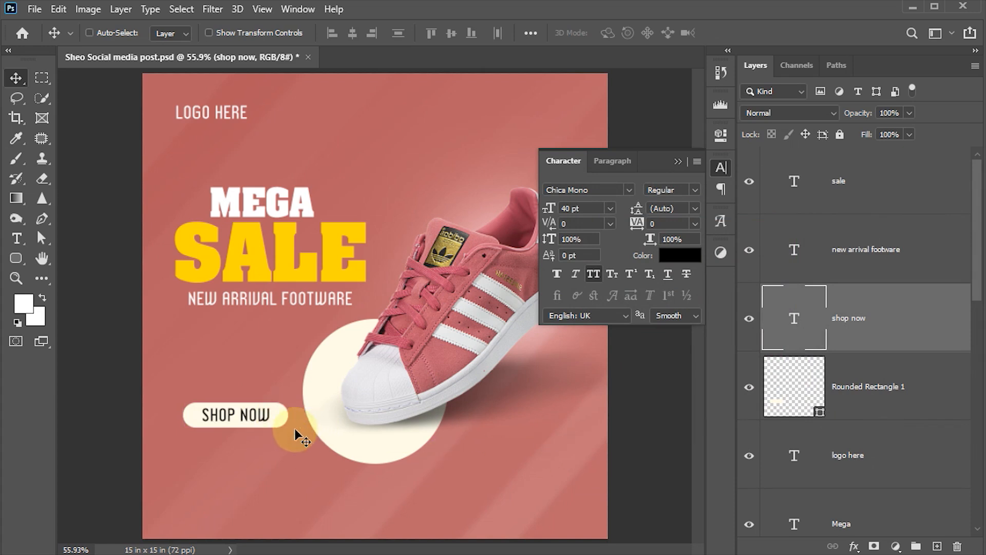
left_click(280, 418, "ctrl+shift")
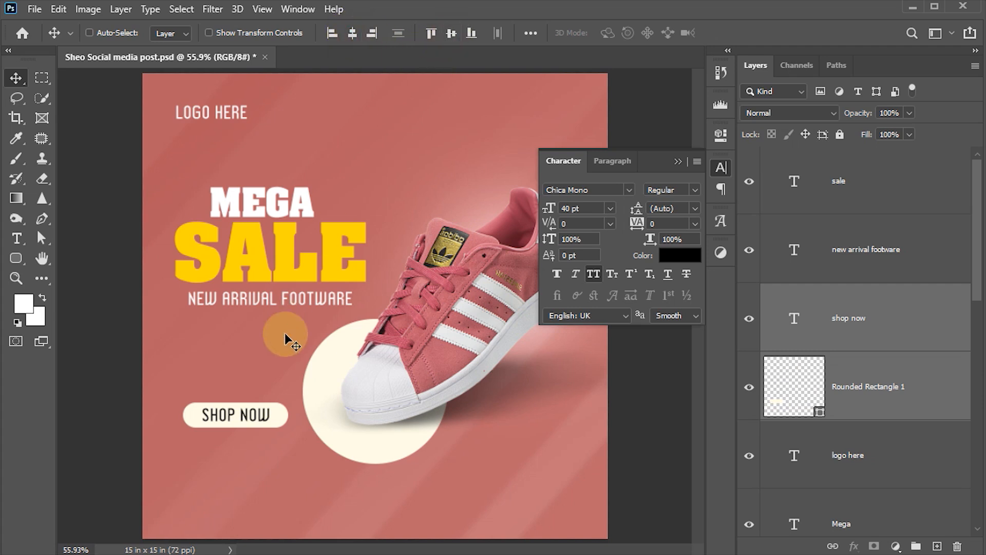
key("ctrl+s")
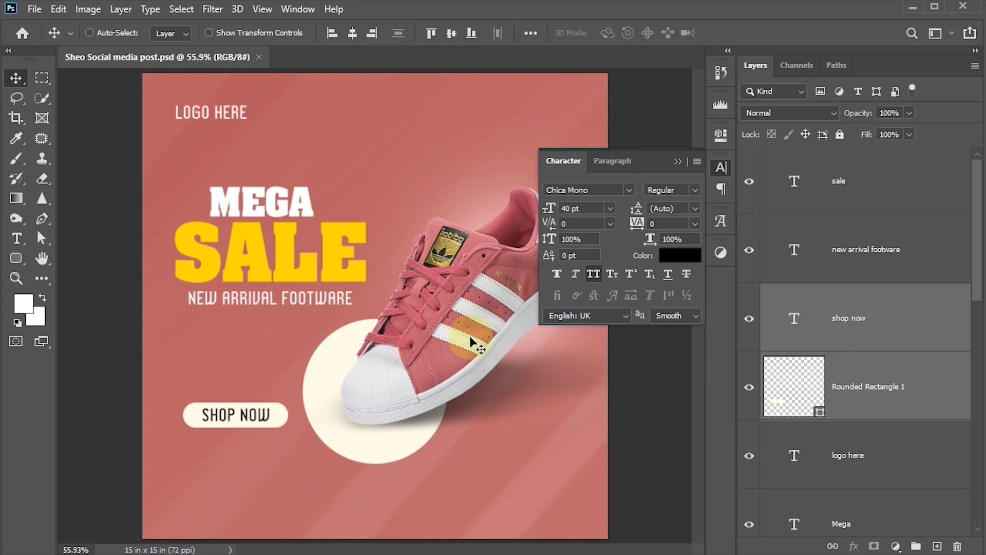
left_click(722, 165)
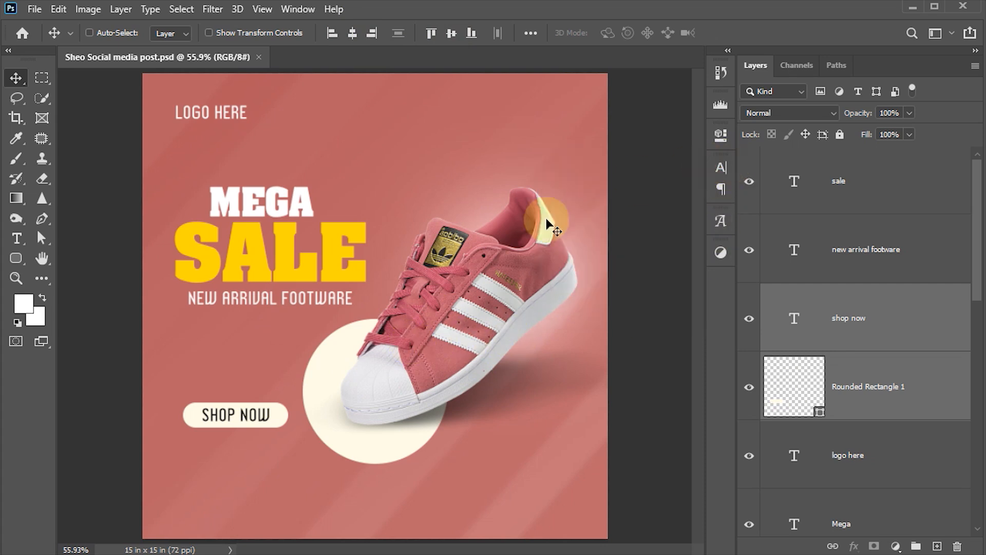
left_click(460, 271)
Convert the shoe, its shadow and the cream circle into one smart object.
scroll(836, 393, "down", 4)
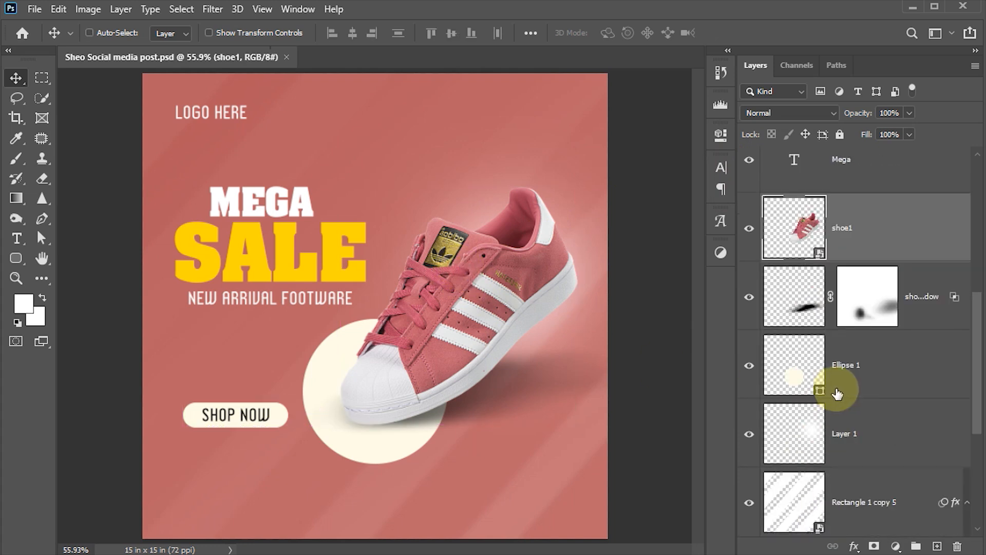
left_click(799, 306, "shift")
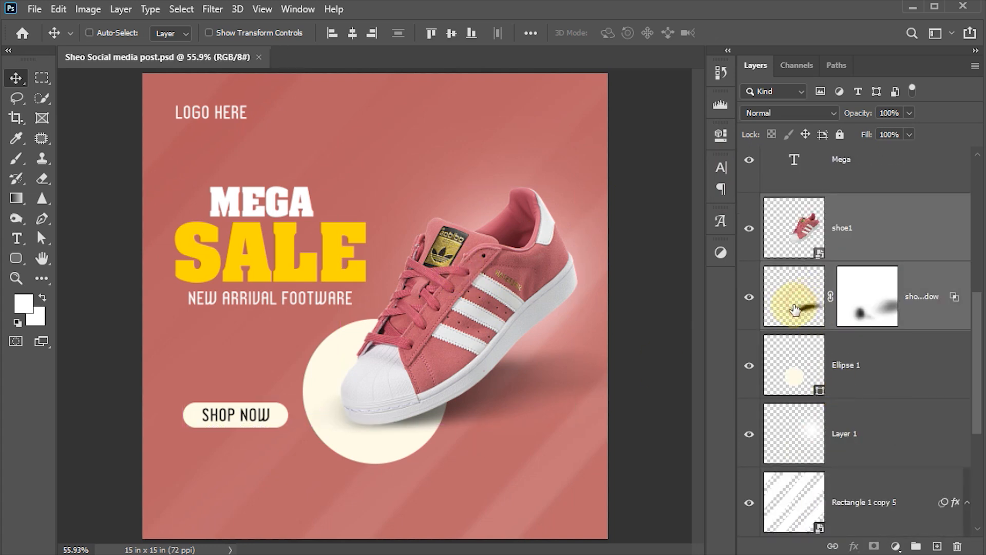
left_click(795, 365, "shift")
right_click(922, 232)
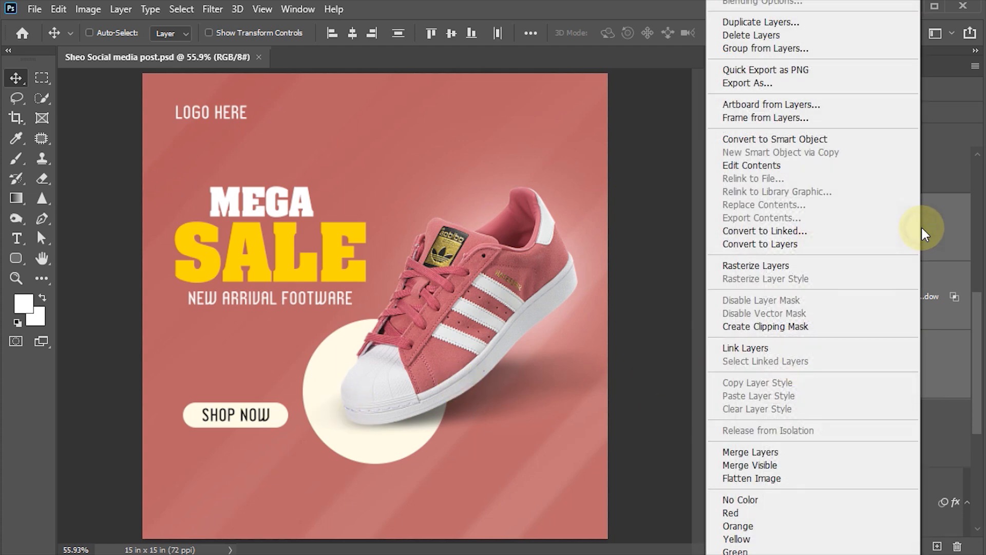
left_click(781, 139)
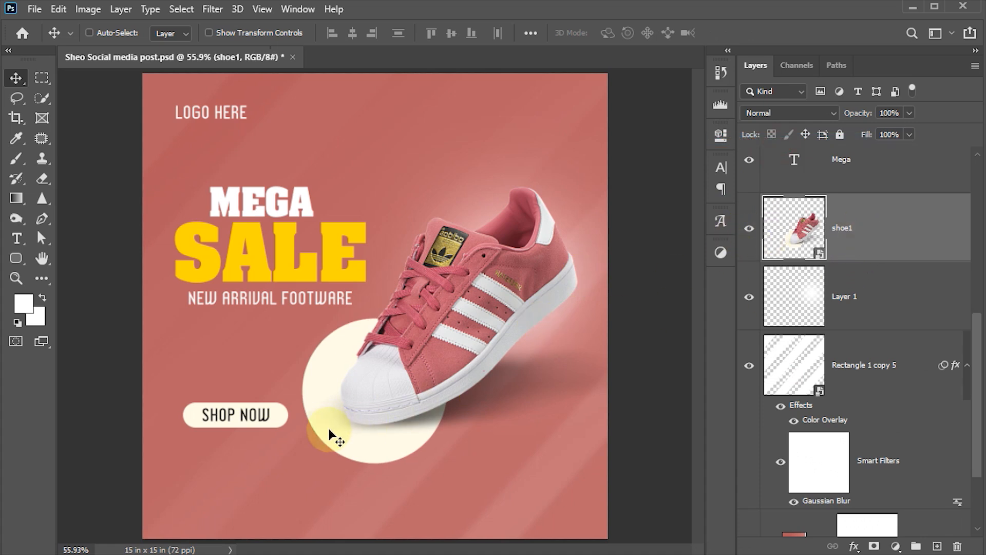
Scale the shoe group to 92.22% and reposition it slightly right and higher.
key("ctrl+t")
left_click_drag(144, 537, 180, 504)
left_click_drag(386, 454, 395, 452)
key("shift+Down")
key("shift+Down")
key("shift+Down")
key("shift+Down")
key("shift+Down")
key("shift+Down")
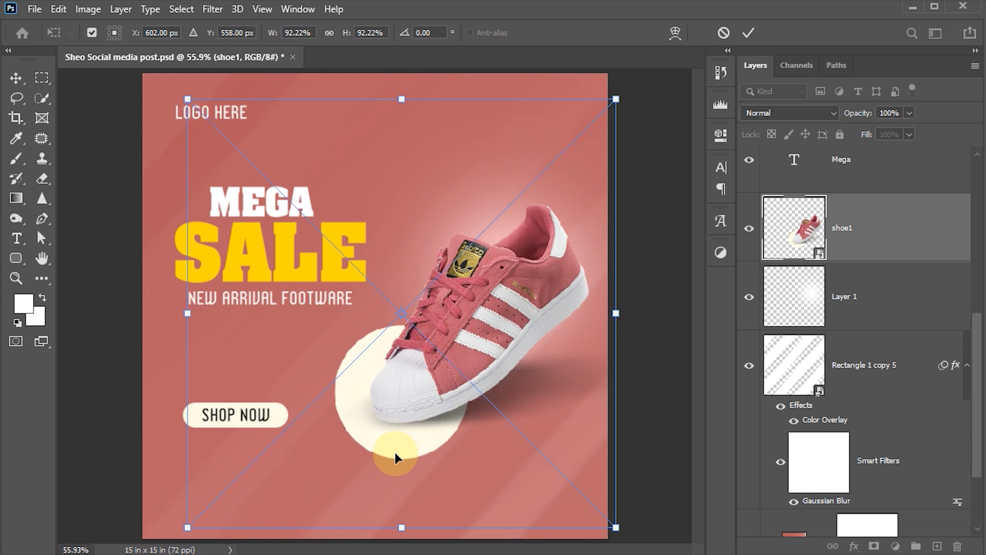
key("Up")
key("Up")
key("Up")
key("Up")
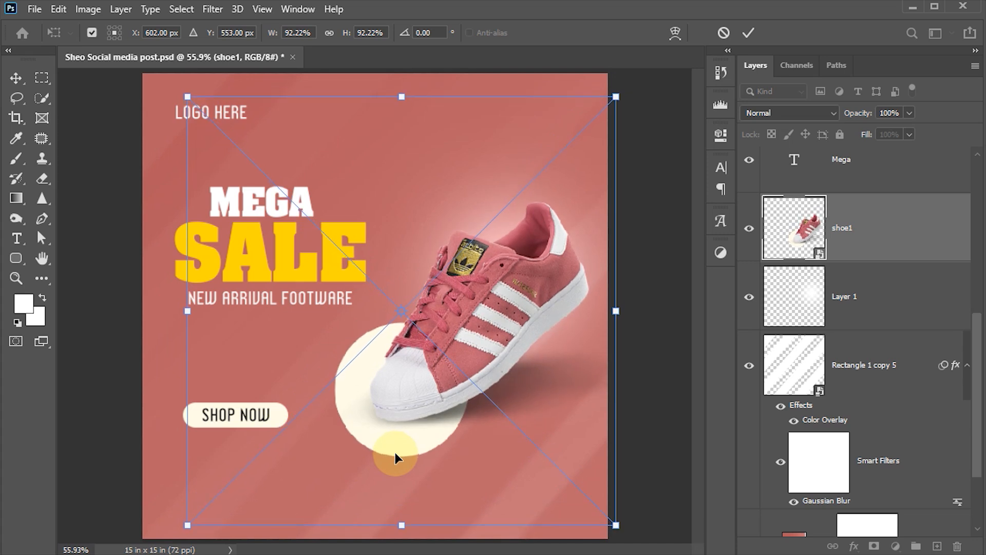
left_click(749, 33)
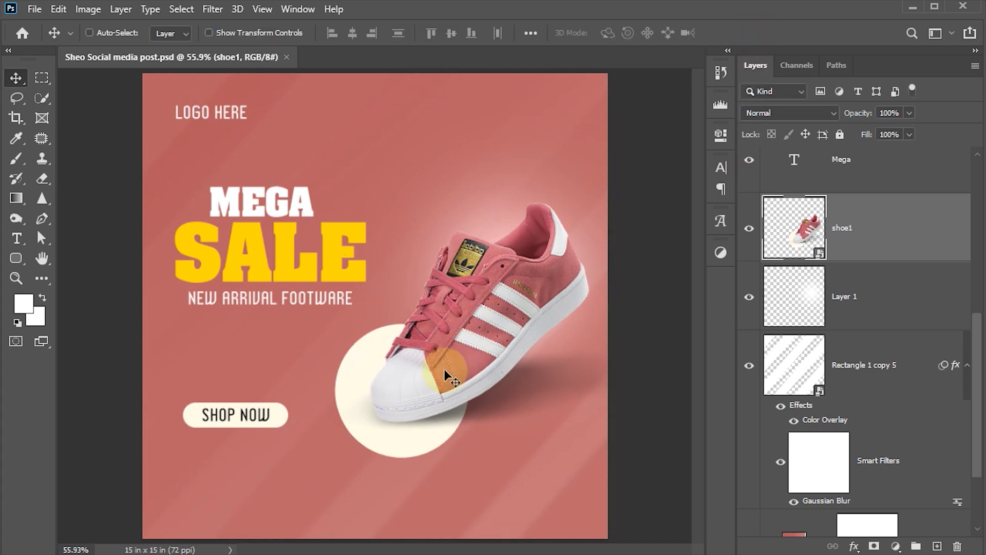
Bring up the project folder in File Explorer and select arrow11.png.
mouse_move(288, 535)
left_click(273, 500)
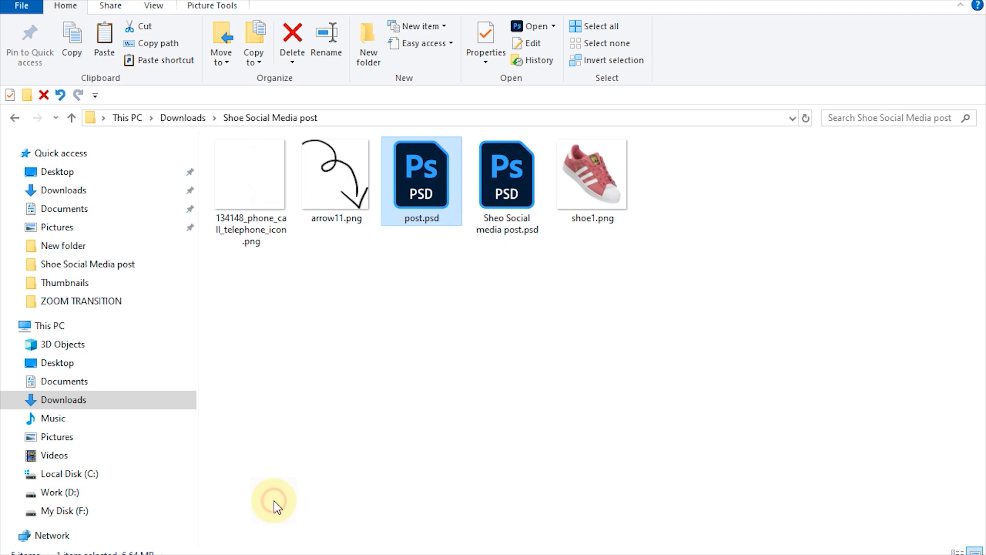
left_click(359, 166)
Place arrow11.png above the shoe, scaled to about 18.5% and rotated about -107°.
left_click_drag(343, 197, 437, 262)
left_click_drag(558, 219, 361, 138)
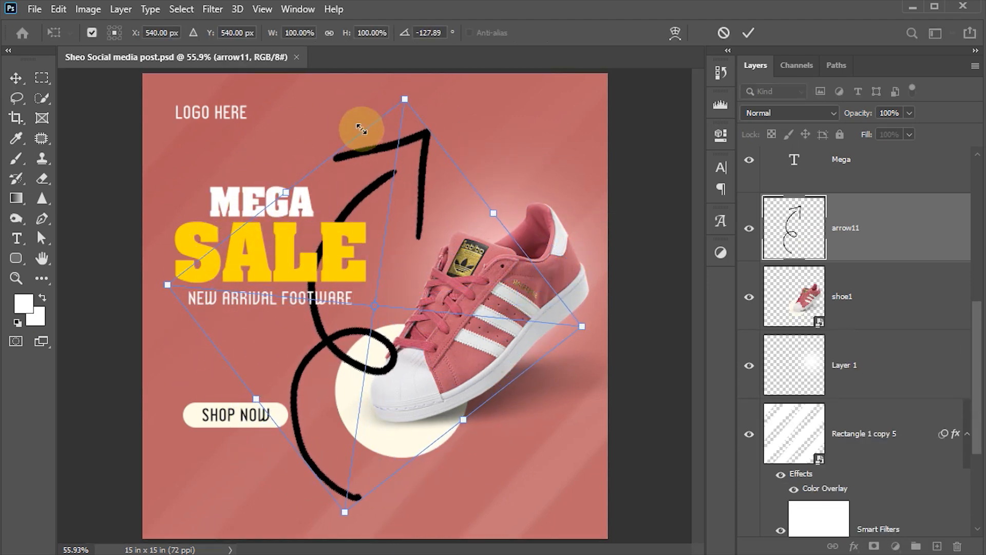
left_click_drag(407, 101, 374, 413)
left_click_drag(363, 473, 457, 214)
left_click_drag(506, 118, 467, 192)
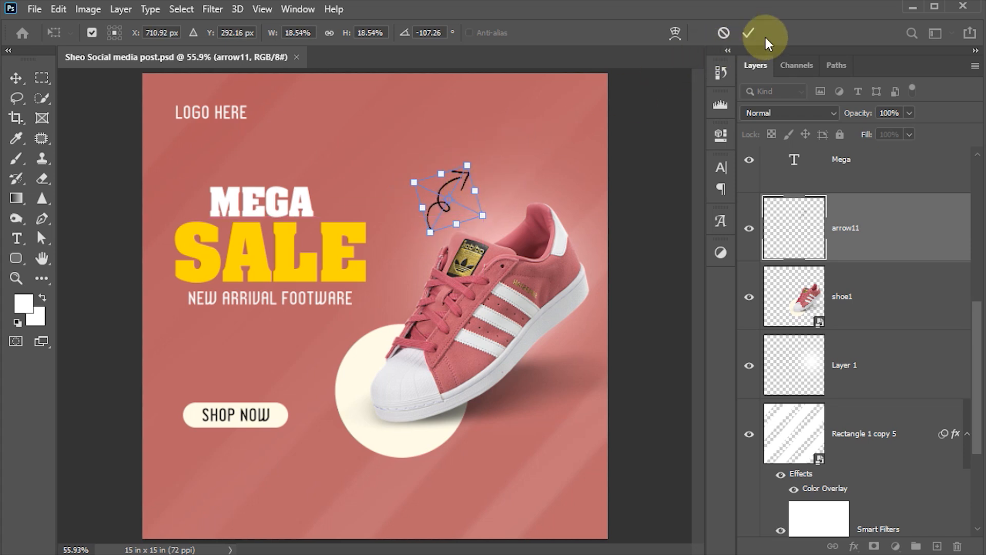
left_click(738, 34)
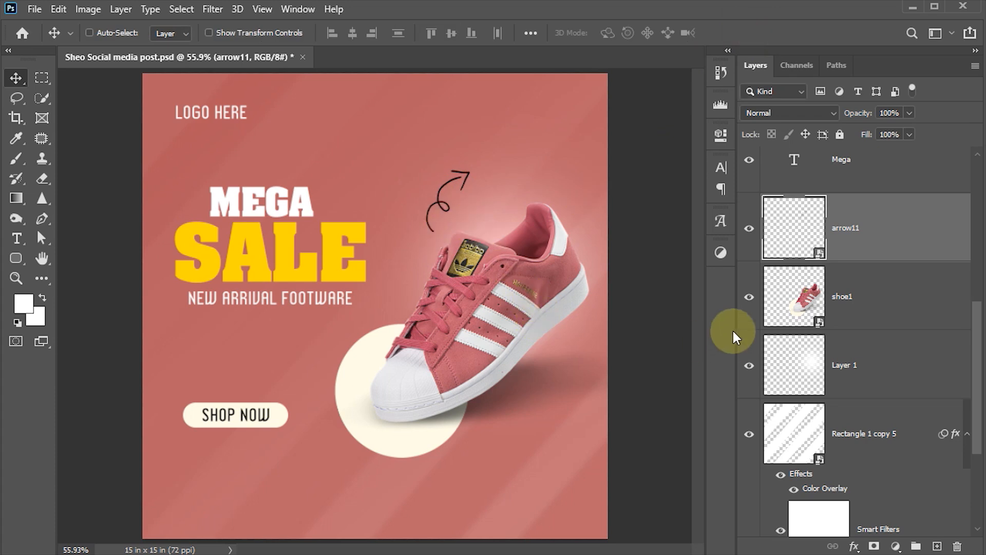
Give the arrow11 layer a white (#ffffff) Color Overlay effect.
left_click(854, 546)
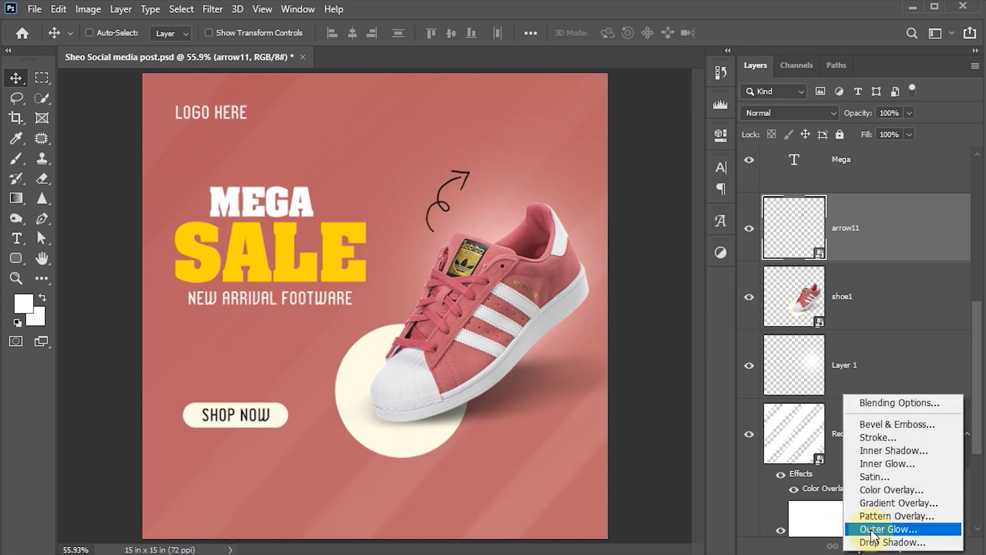
left_click(879, 491)
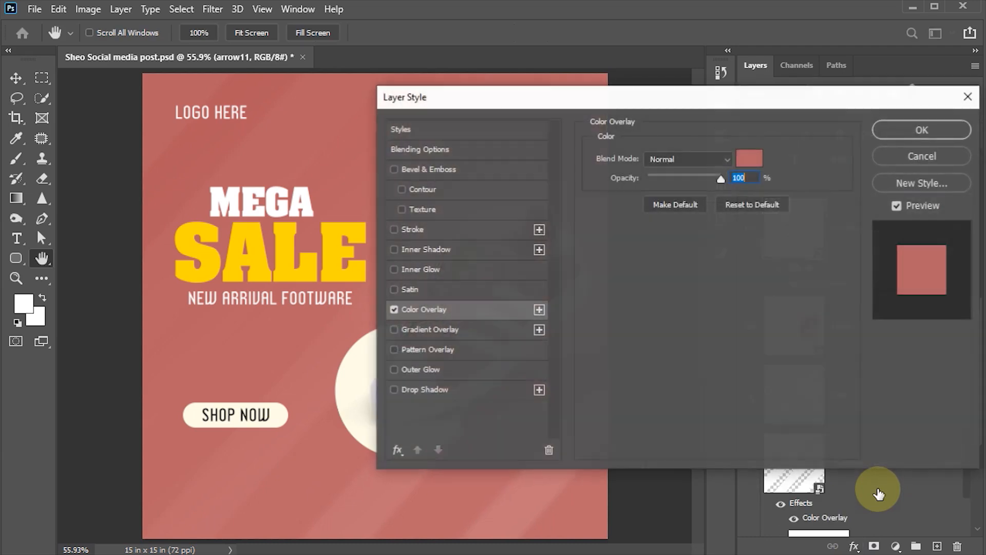
left_click_drag(646, 106, 738, 172)
left_click(834, 224)
left_click_drag(651, 244, 523, 178)
left_click(905, 211)
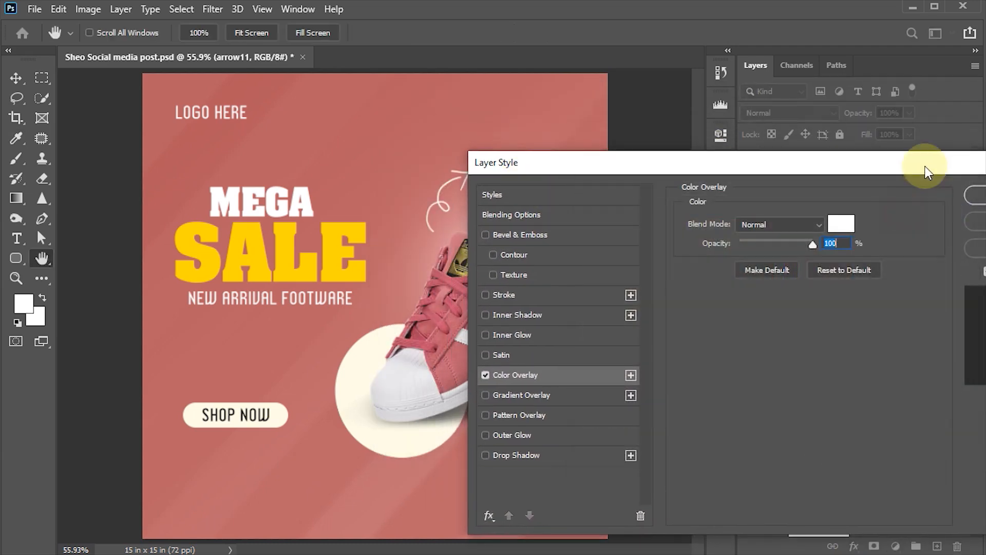
left_click(893, 185)
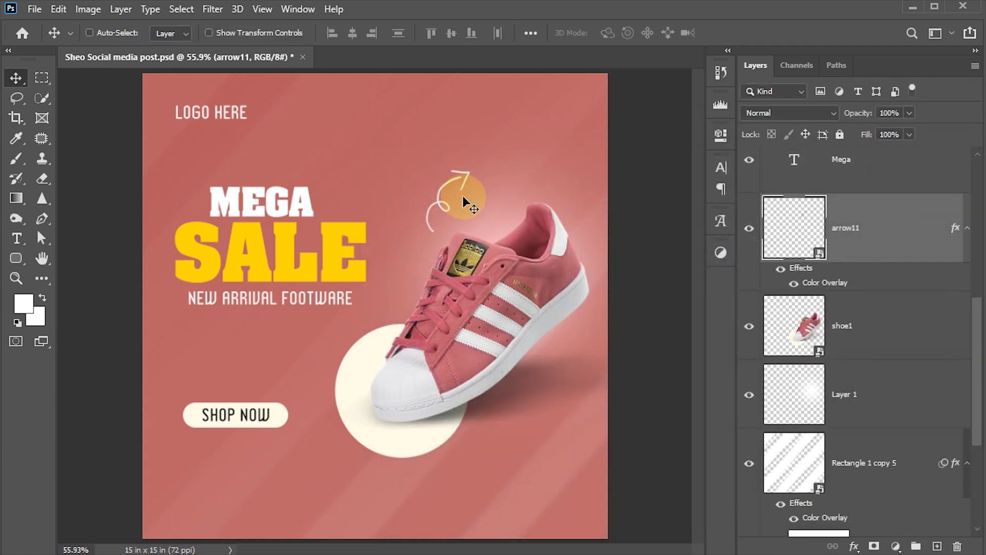
left_click(17, 258)
Draw a 179 × 179 px cream circle, Ellipse 1, at the top right of the post.
left_click(80, 288)
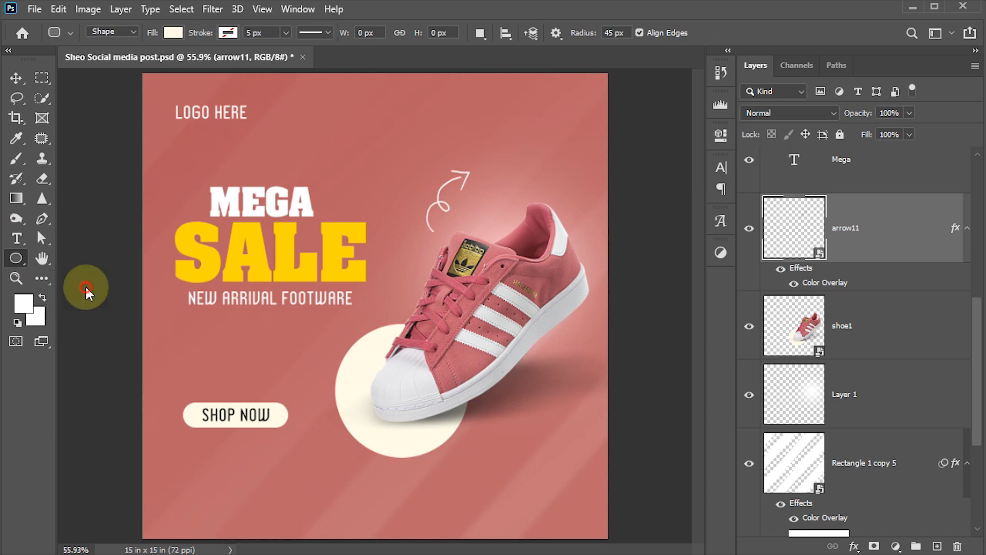
left_click_drag(493, 114, 571, 192)
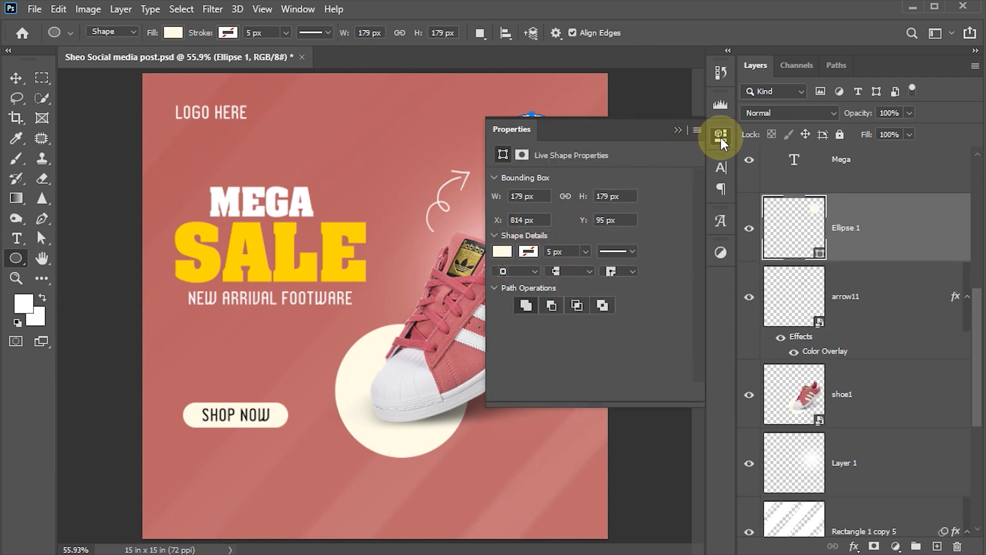
left_click(720, 135)
left_click(16, 78)
left_click_drag(546, 155, 533, 145)
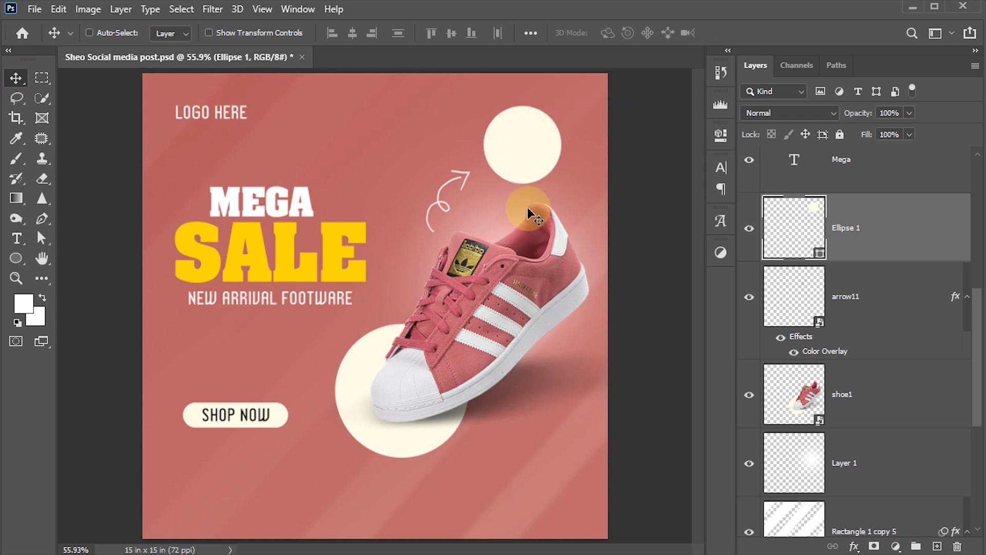
left_click(20, 242)
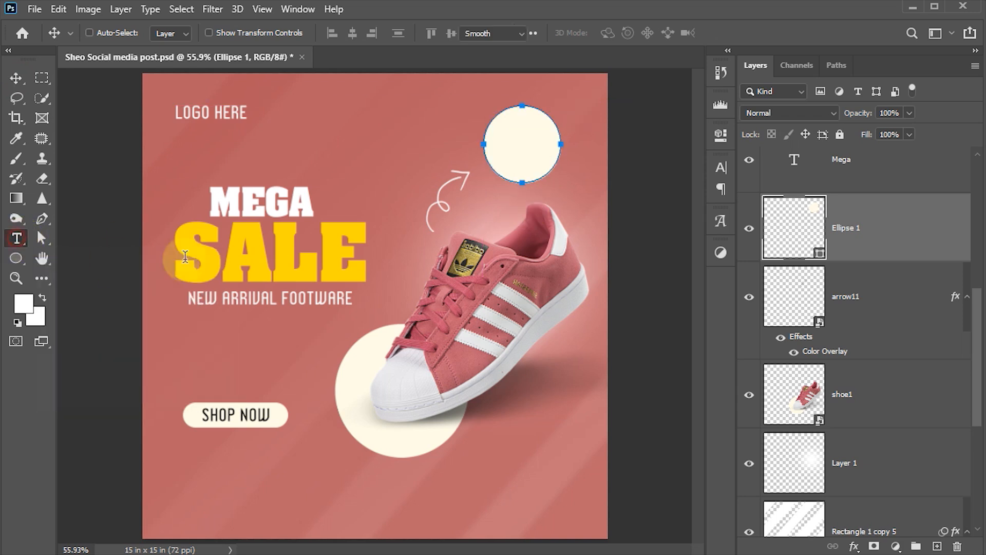
Type 50% near the top and set it to Century Gothic Bold.
left_click(335, 121)
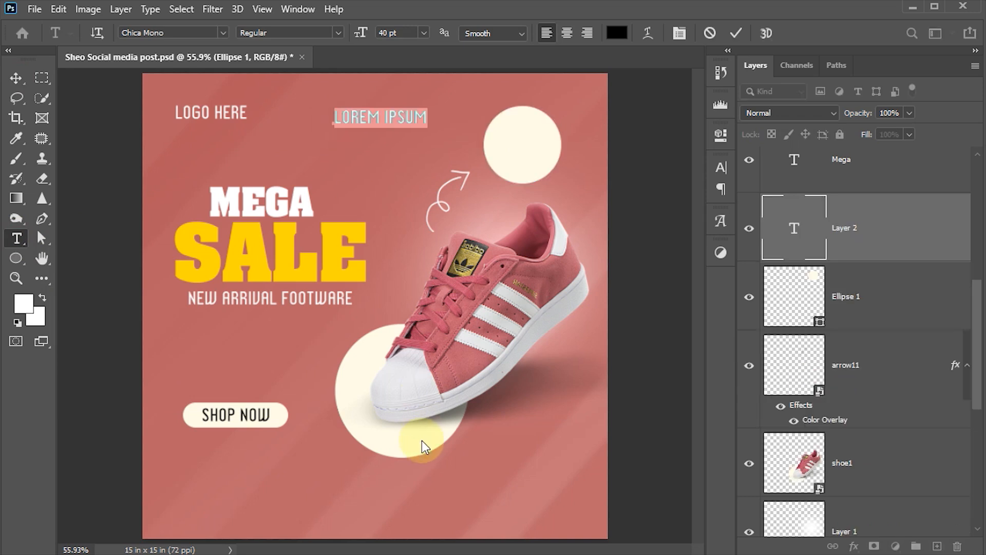
type("50")
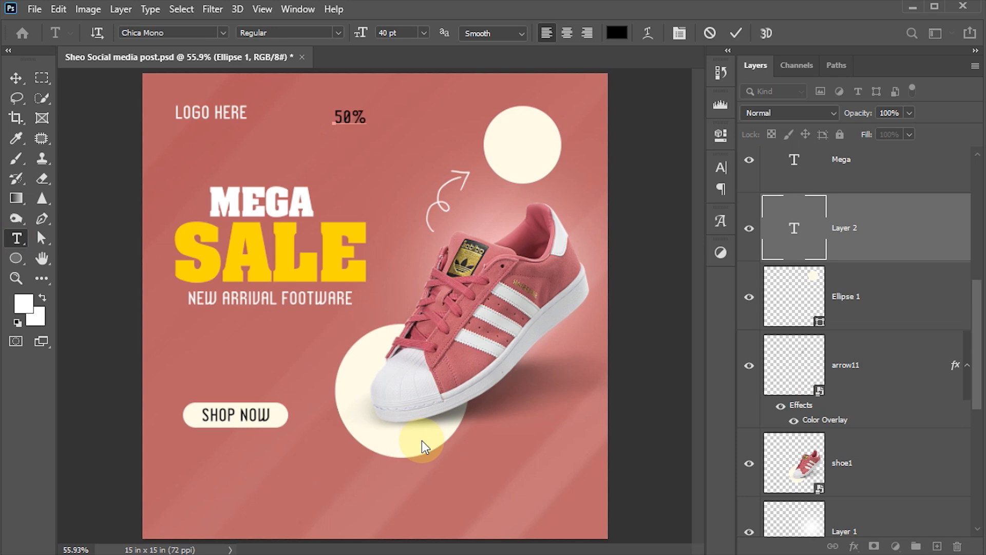
left_click(735, 34)
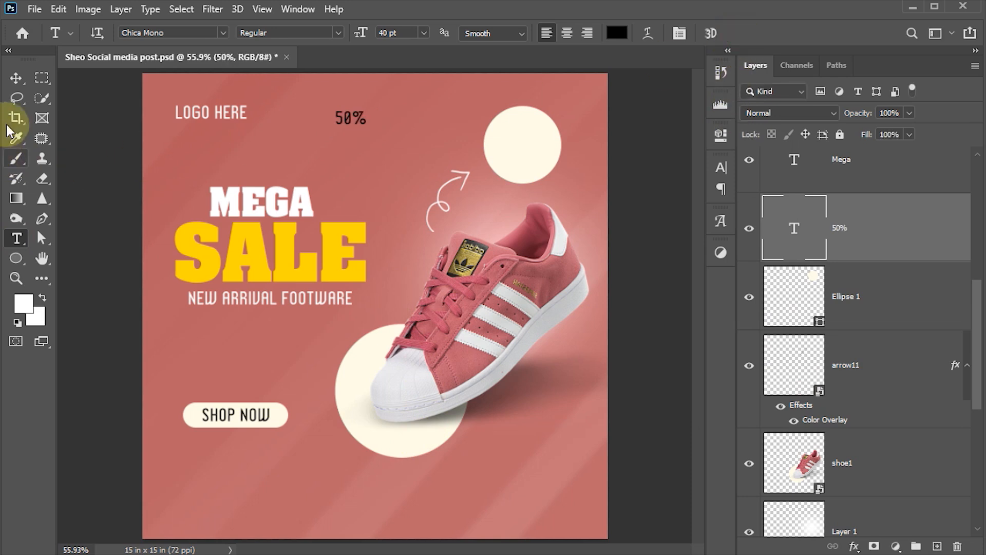
left_click(722, 166)
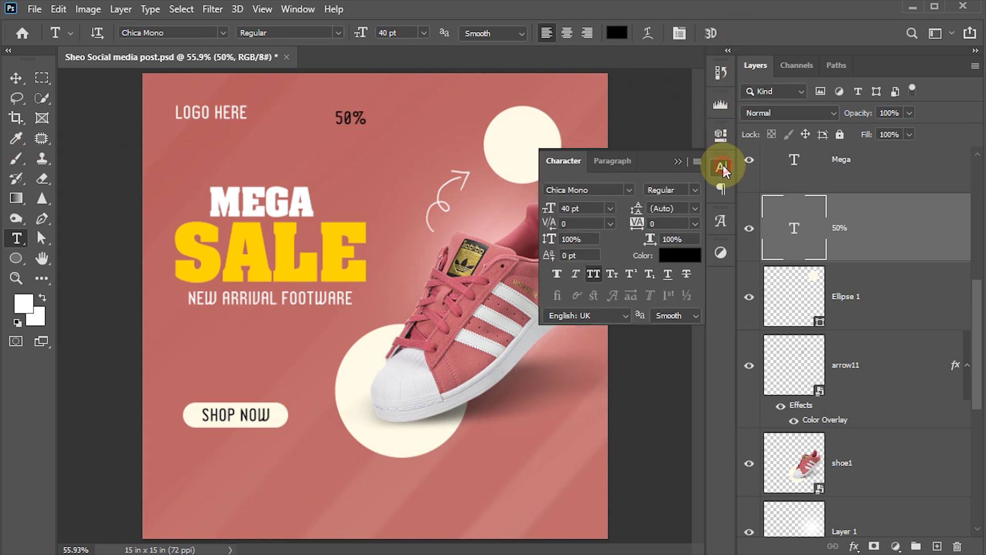
left_click(630, 190)
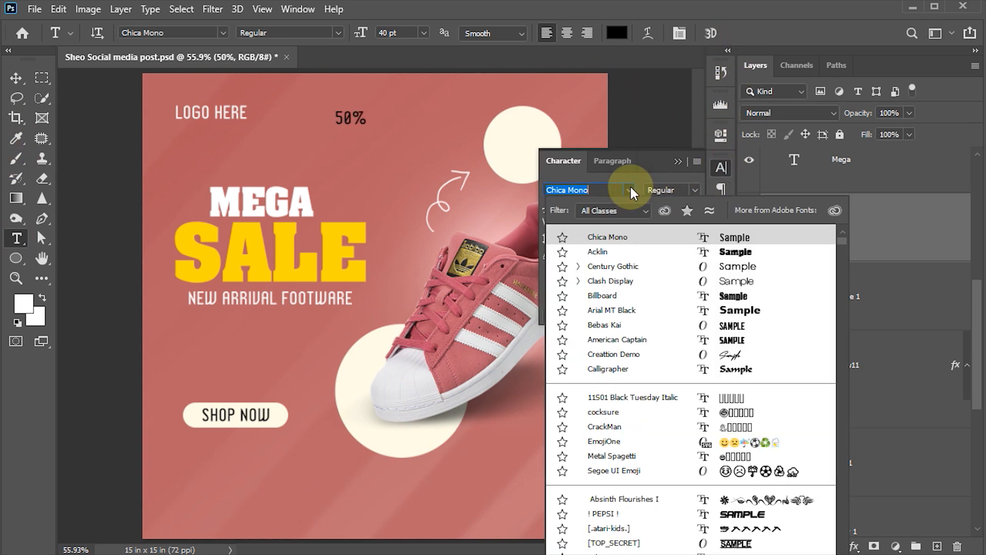
left_click(622, 271)
left_click(694, 190)
left_click(680, 226)
Move 50% onto the cream circle, enlarge it about 172%, and duplicate it just below.
left_click(16, 77)
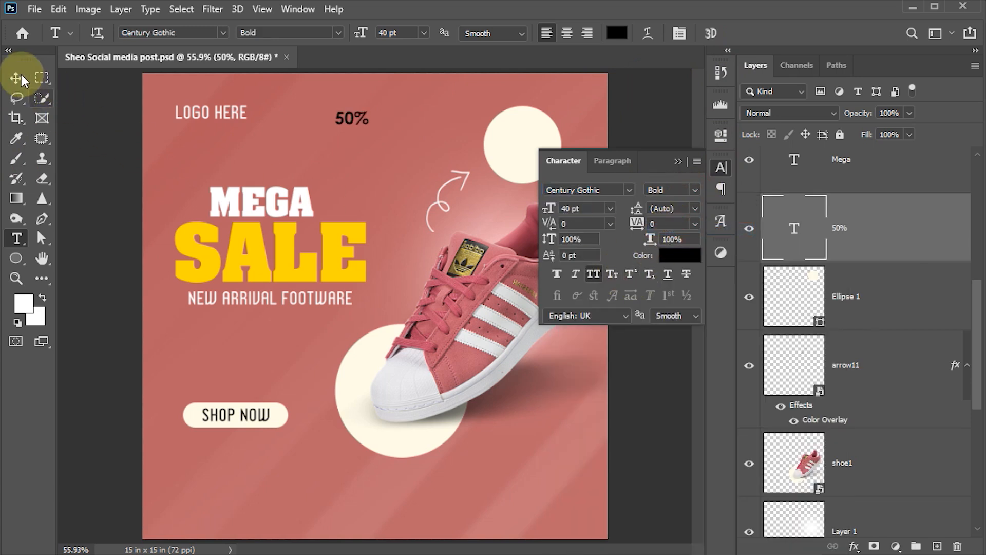
left_click(722, 170)
left_click_drag(319, 148, 561, 165)
key("ctrl+t")
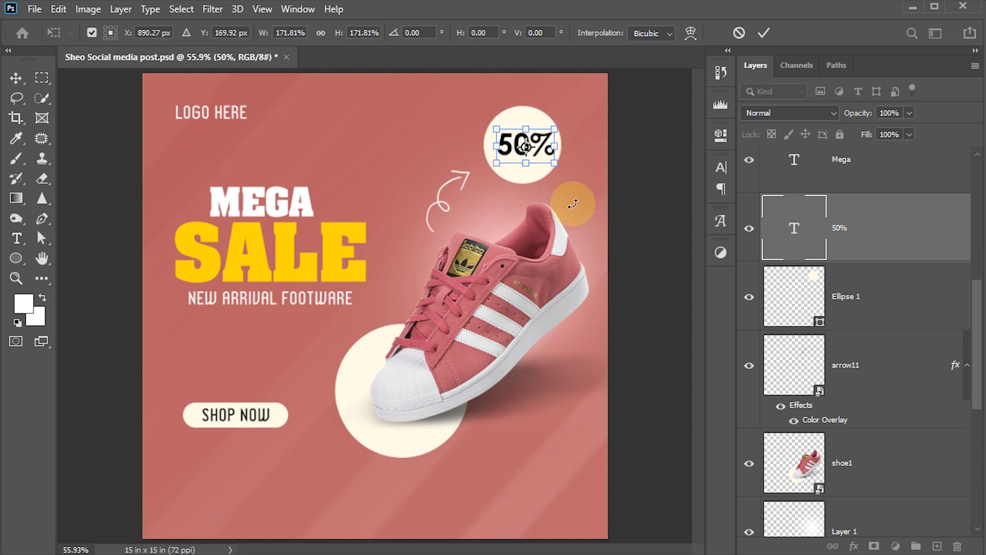
key("Return")
key("Up")
key("Up")
key("Up")
key("Up")
key("Up")
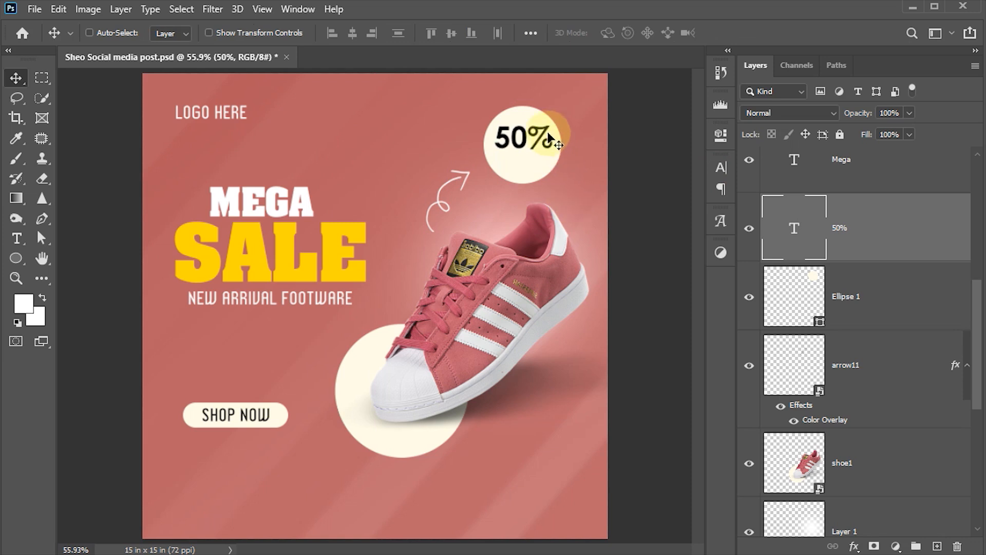
left_click_drag(546, 141, 546, 164)
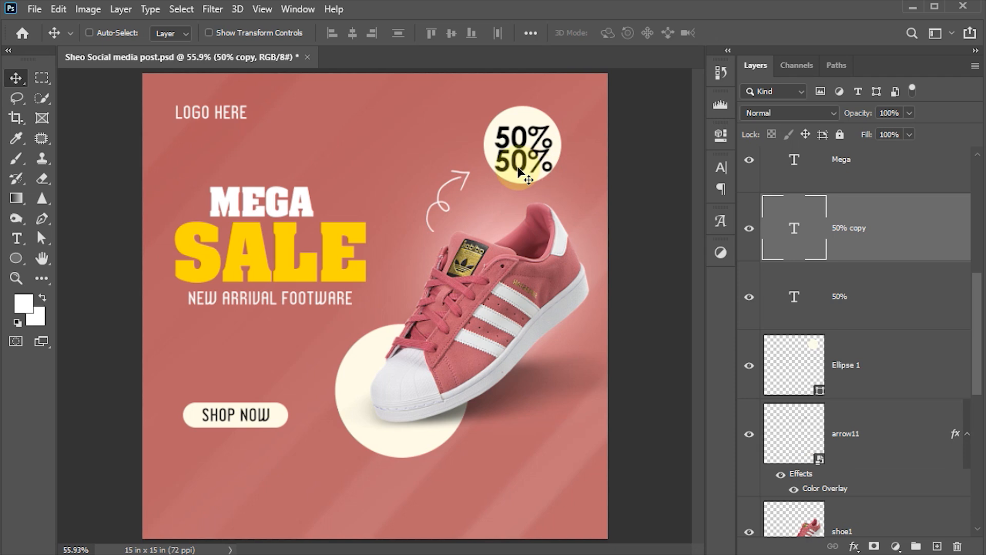
Replace the copied text beneath 50% with OFF.
key("t")
double_click(519, 163)
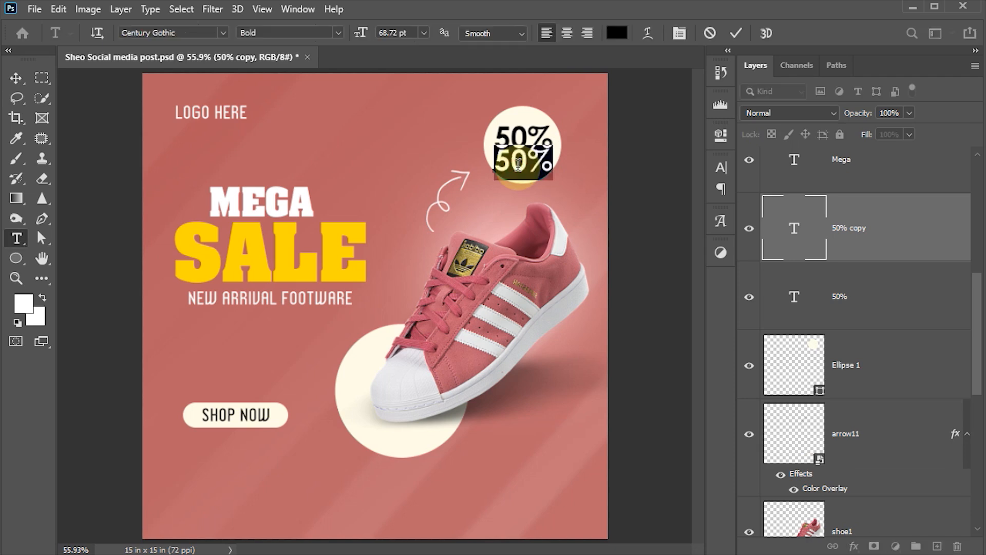
type("OFF")
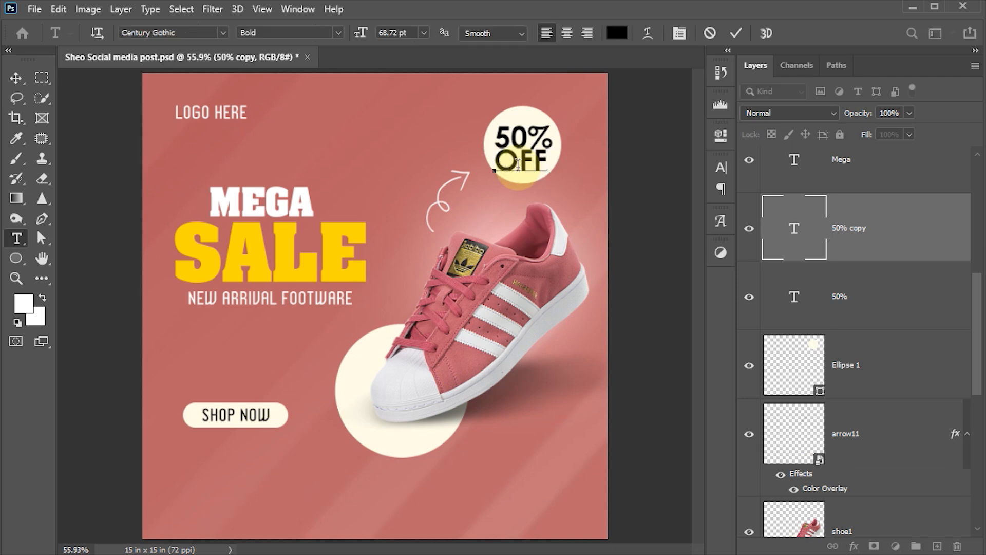
key("ctrl+Return")
Set OFF to Century Gothic Regular at 60 pt.
left_click(720, 169)
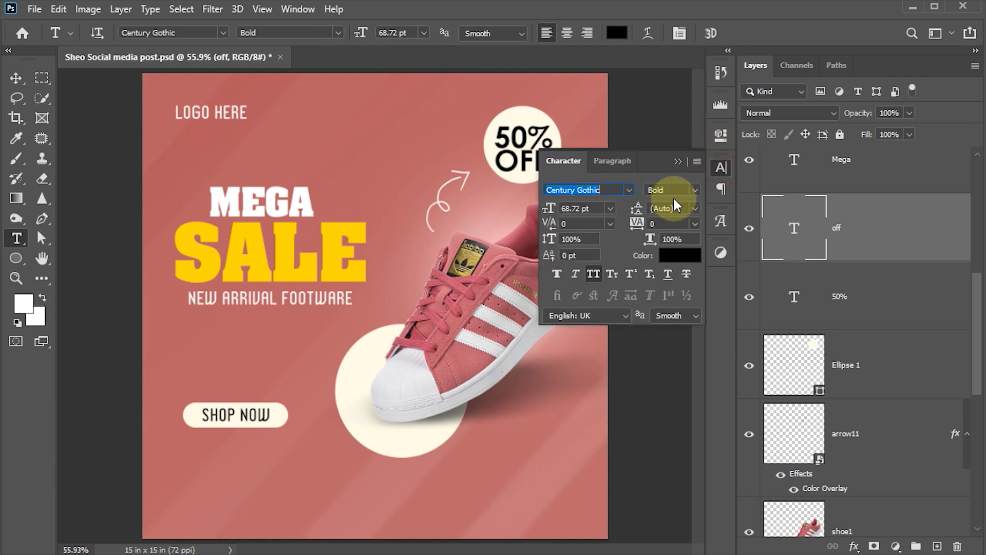
left_click(695, 190)
left_click(690, 203)
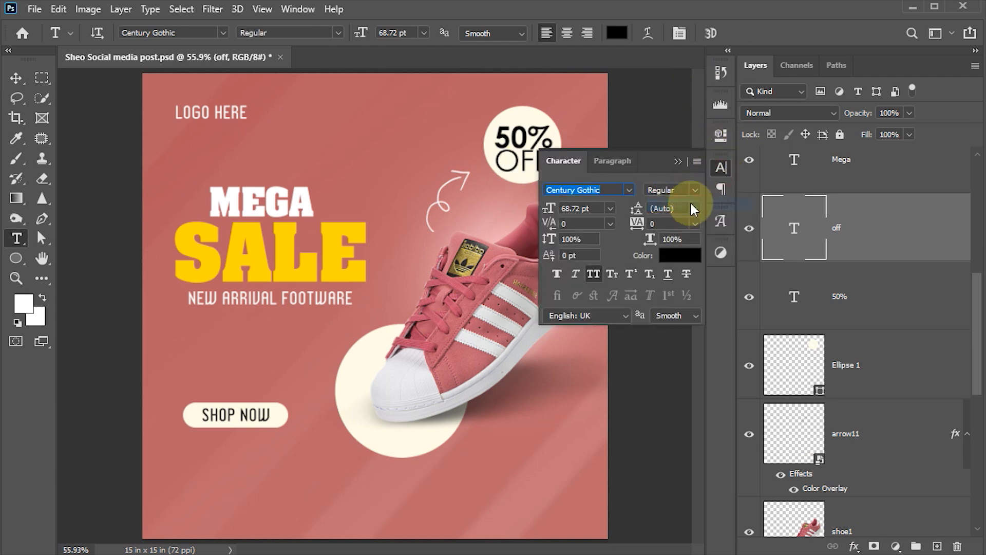
left_click(594, 208)
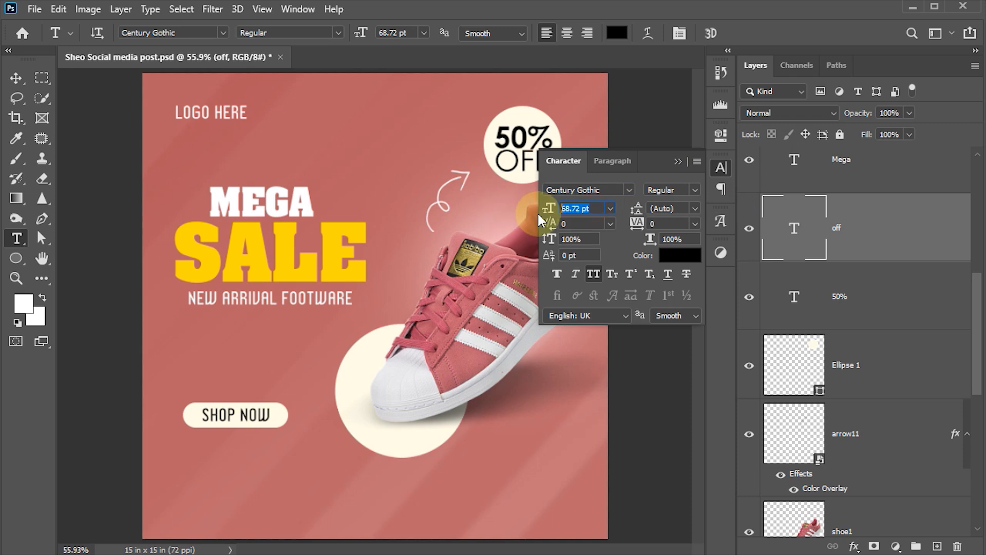
type("60")
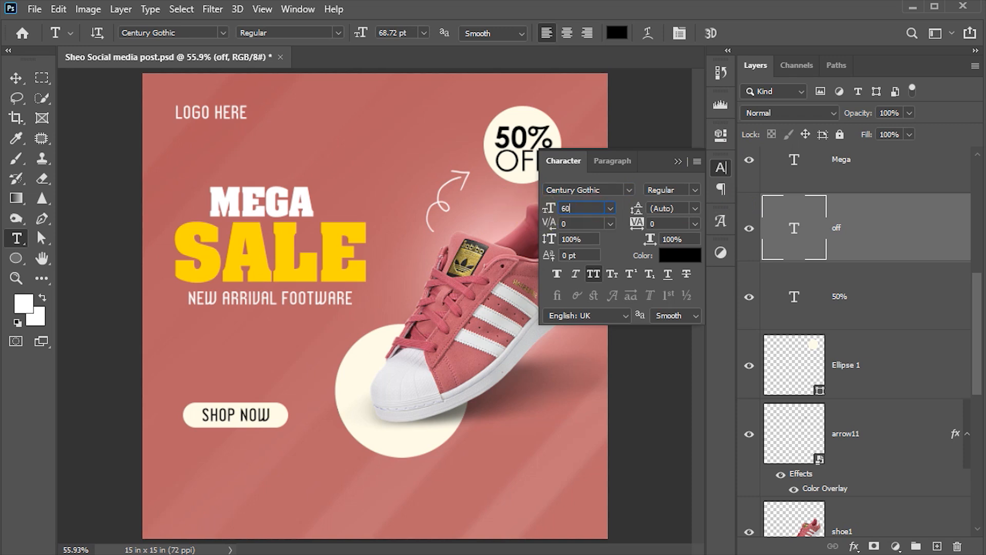
key("Return")
left_click(721, 167)
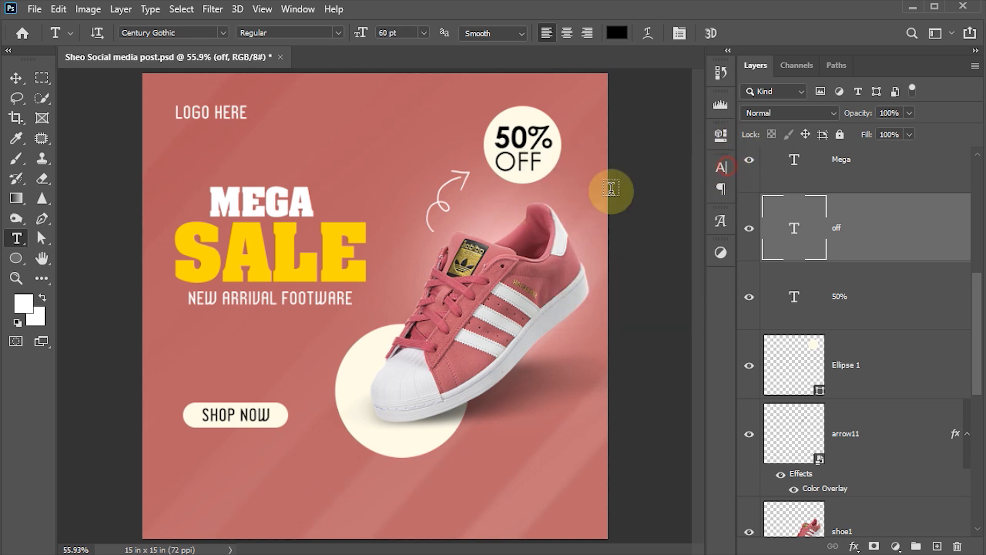
key("v")
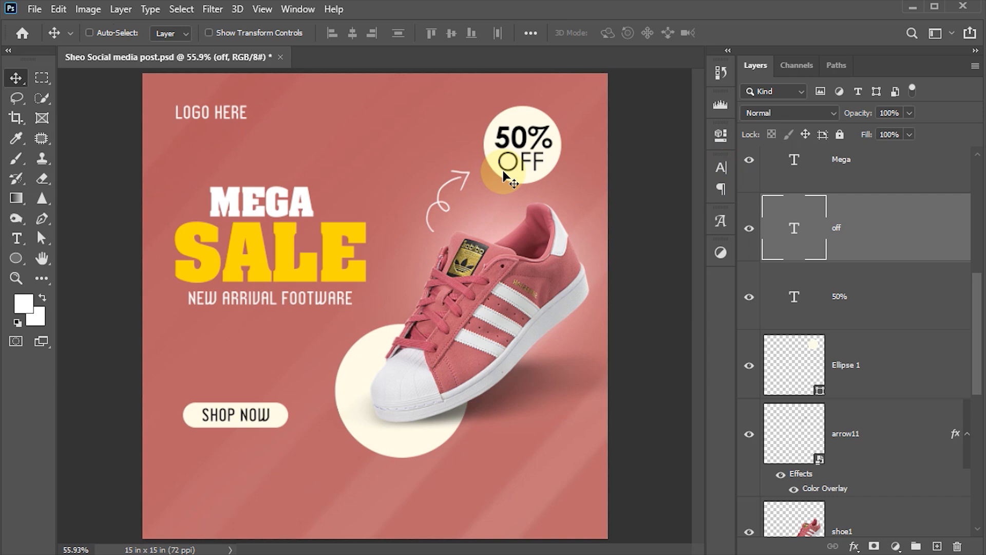
Save Sheo Social media post.psd and put the Ellipse 1 badge circle into Free Transform.
key("ctrl+s")
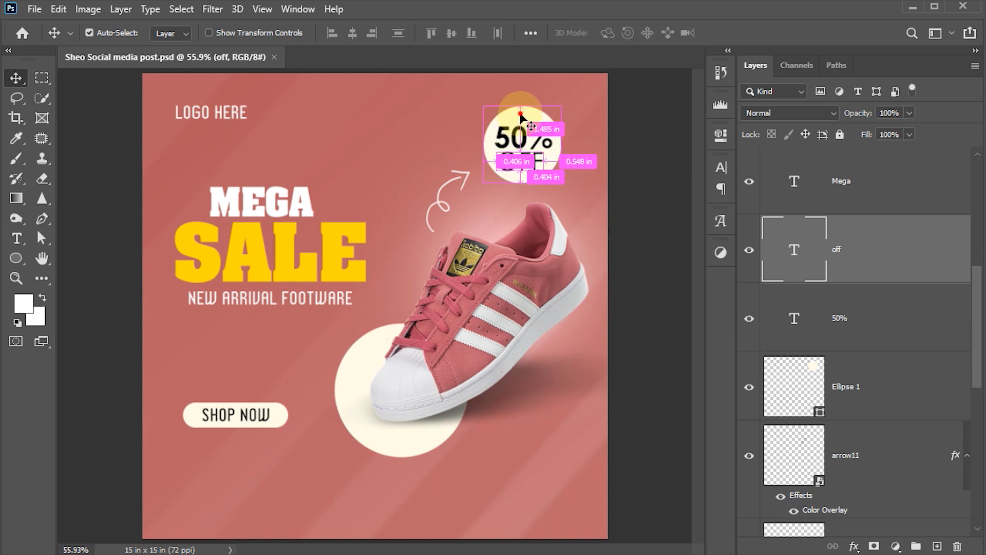
left_click(819, 360)
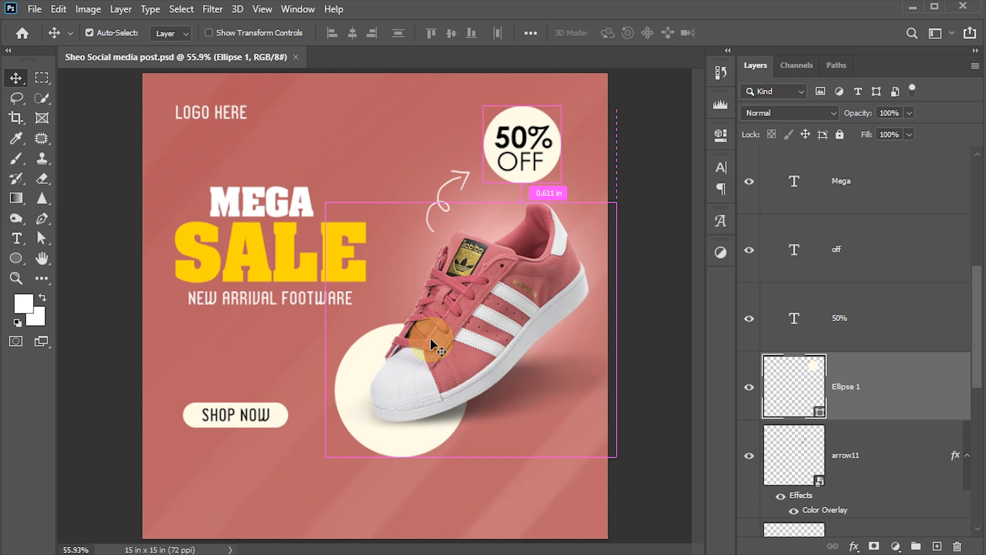
key("ctrl+t")
Warp the Ellipse 1 circle behind 50% OFF into an irregular wavy blob.
right_click(539, 159)
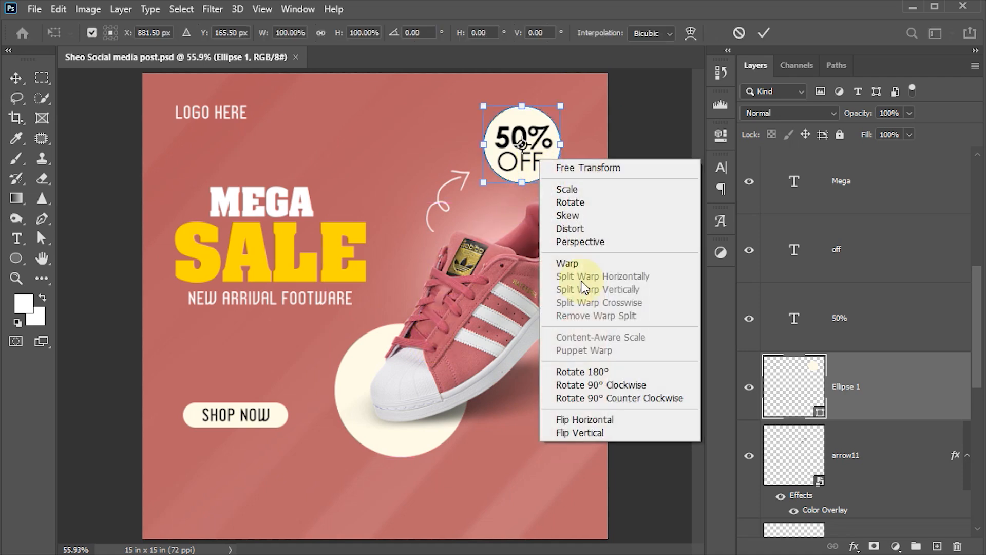
left_click(577, 262)
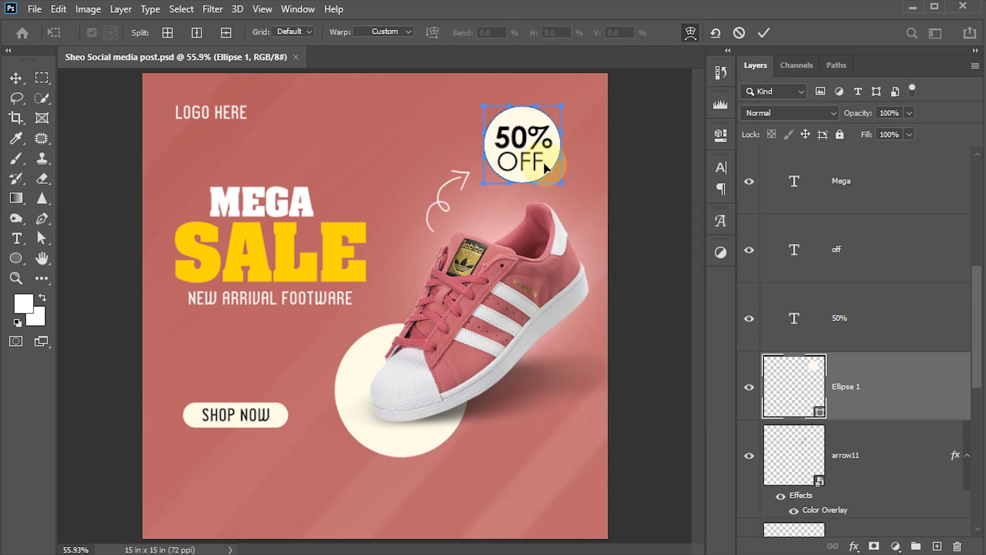
left_click_drag(544, 165, 496, 157)
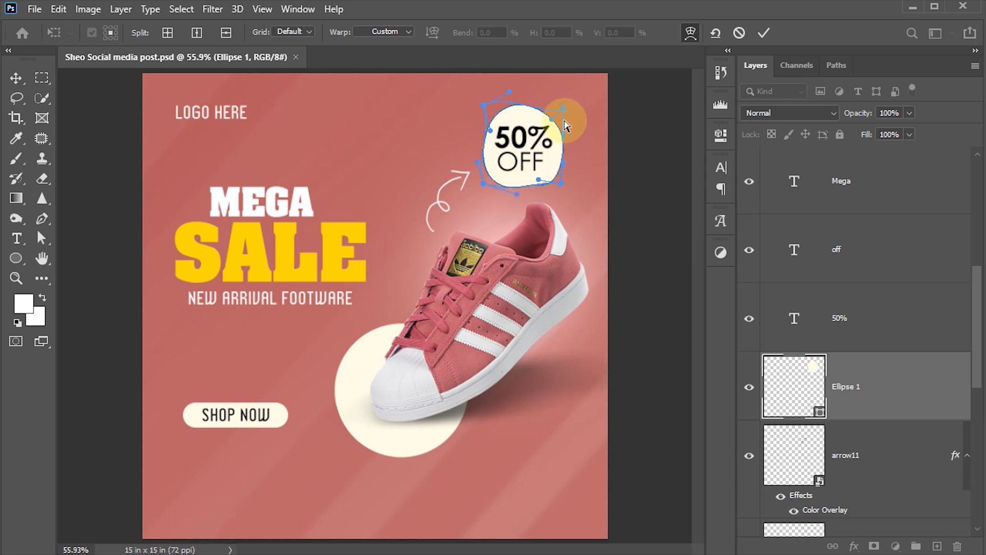
left_click(764, 32)
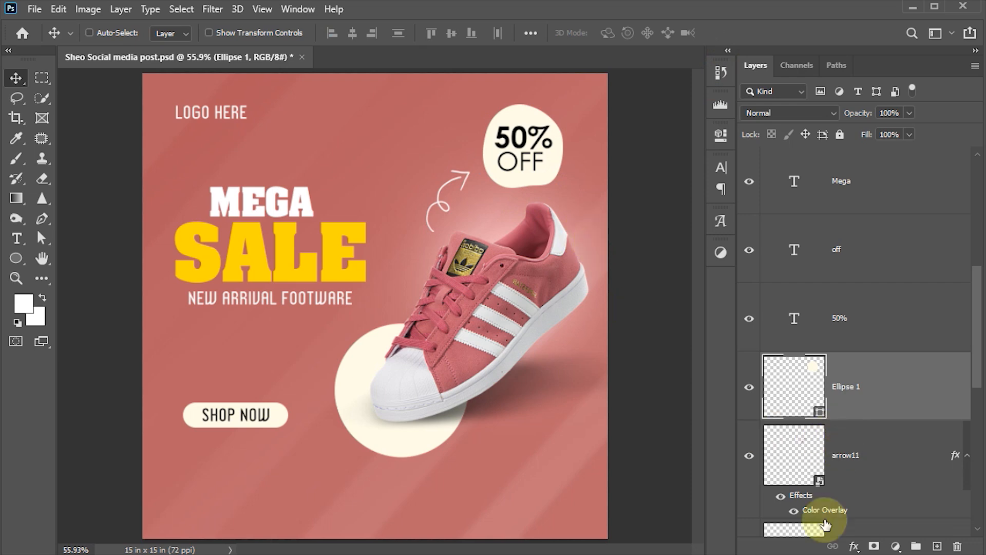
left_click(854, 546)
Add a thin light Stroke to the badge blob and set its Fill to 0%.
left_click(886, 432)
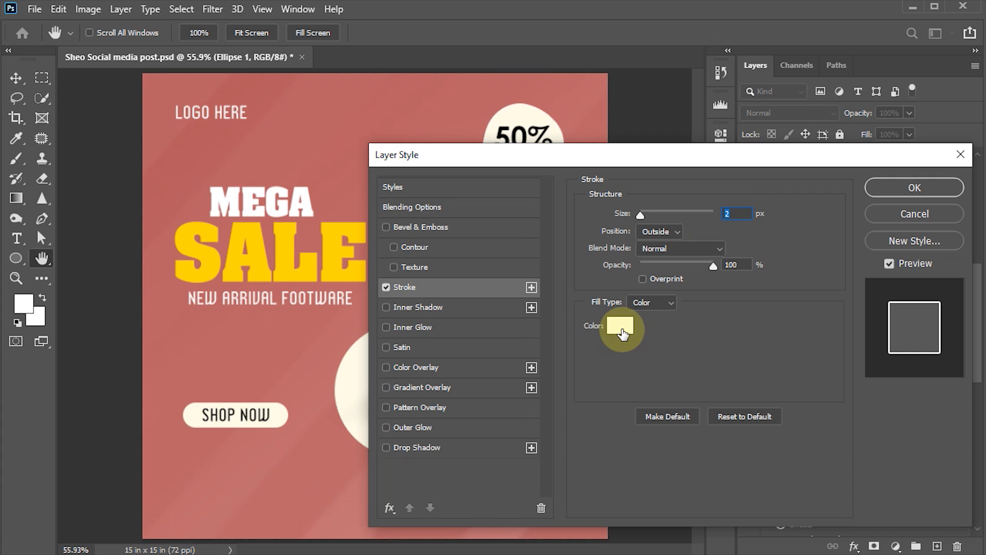
left_click(898, 191)
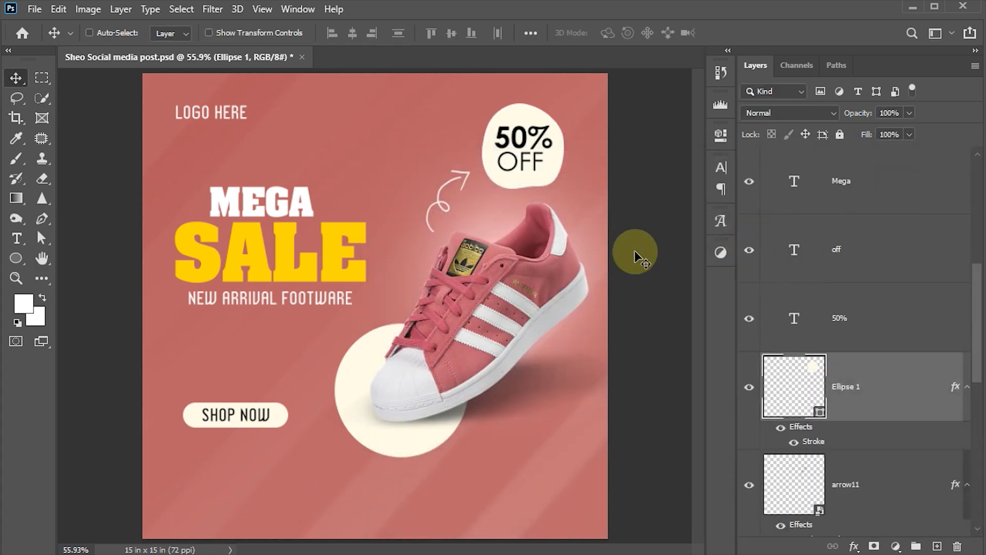
left_click(910, 135)
left_click_drag(821, 161, 816, 162)
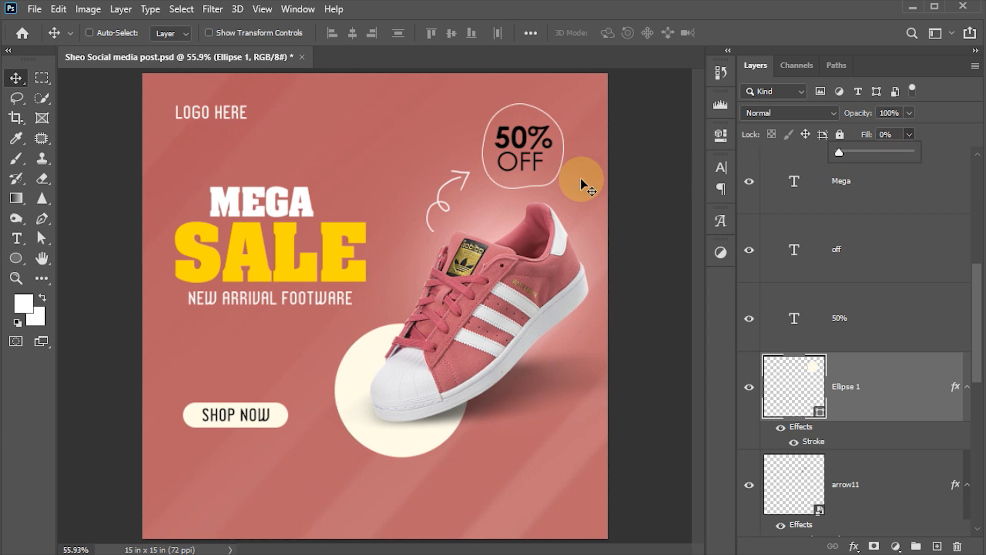
left_click(805, 403)
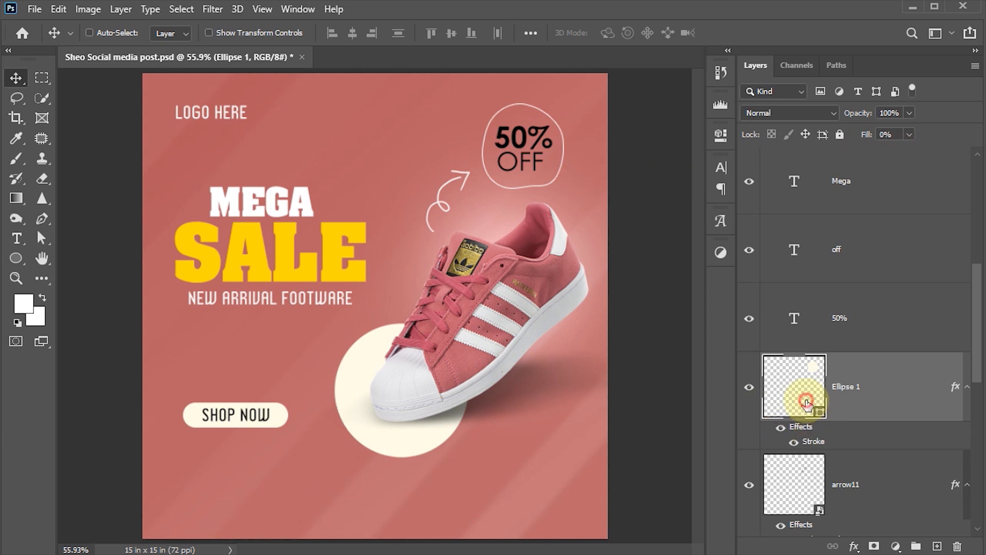
Duplicate the outlined blob as Ellipse 1 copy and rotate it slightly.
key("ctrl+j")
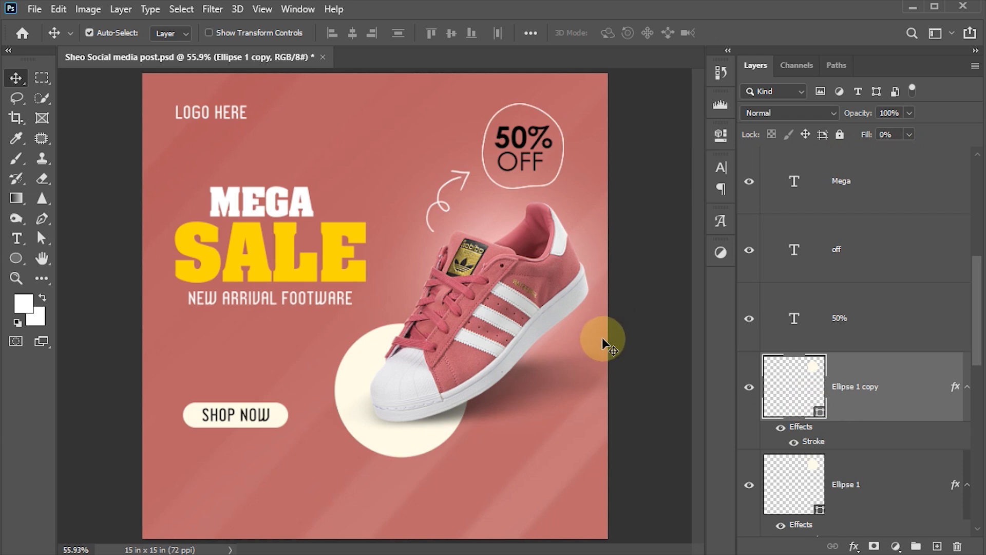
key("ctrl+t")
left_click_drag(616, 121, 617, 205)
left_click(764, 32)
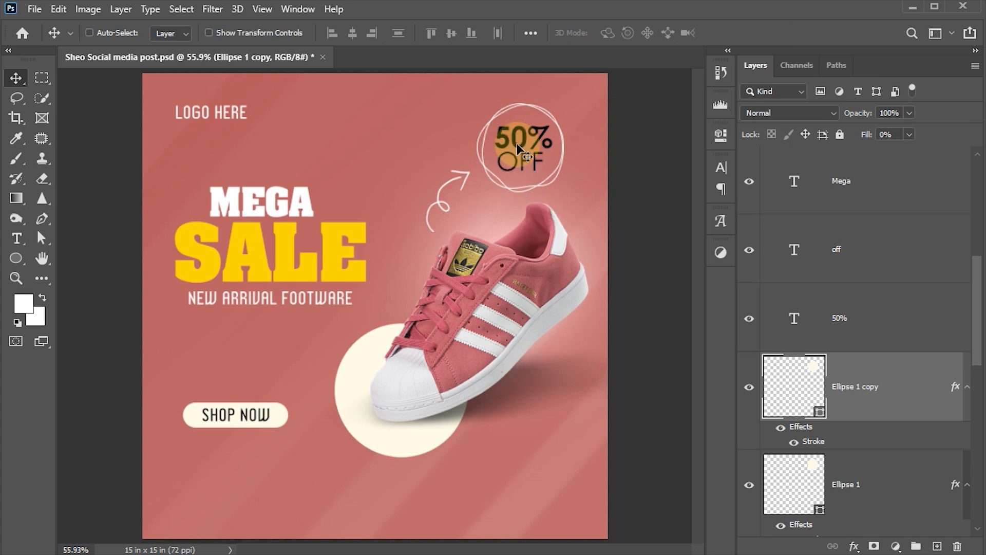
Select the 50% and OFF layers and change their text colour to white (#ffffff).
left_click(870, 319)
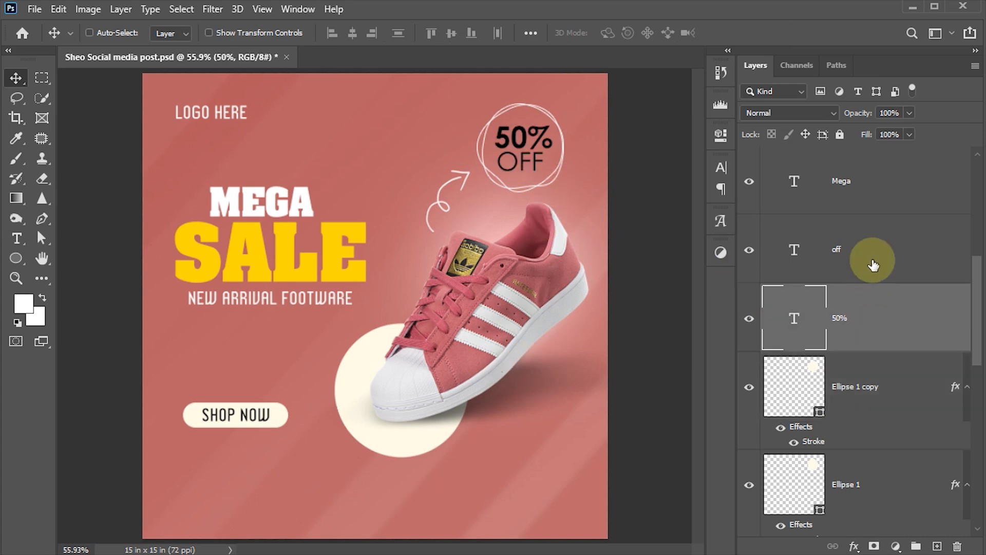
left_click(873, 254, "shift")
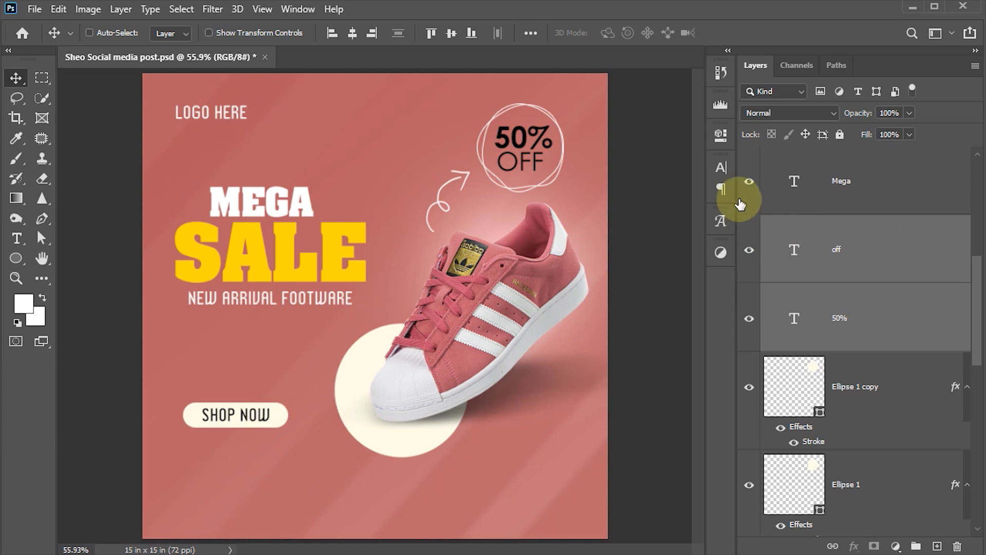
left_click(723, 167)
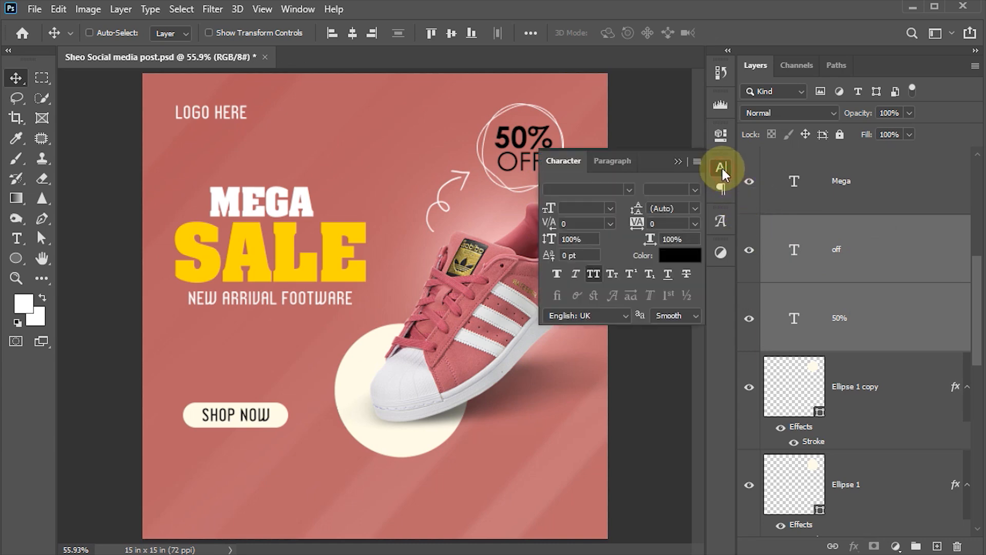
left_click(690, 260)
left_click(546, 192)
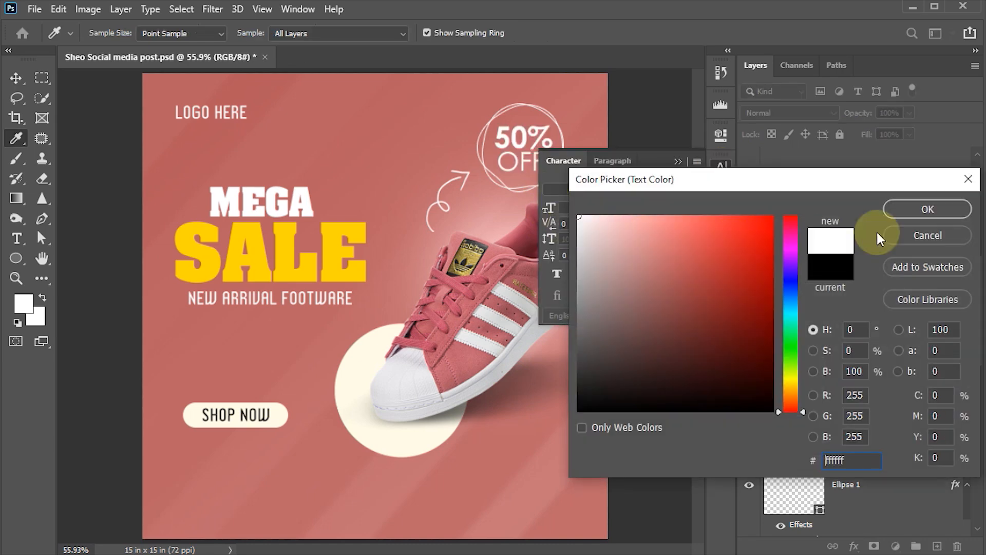
left_click(920, 209)
left_click(721, 167)
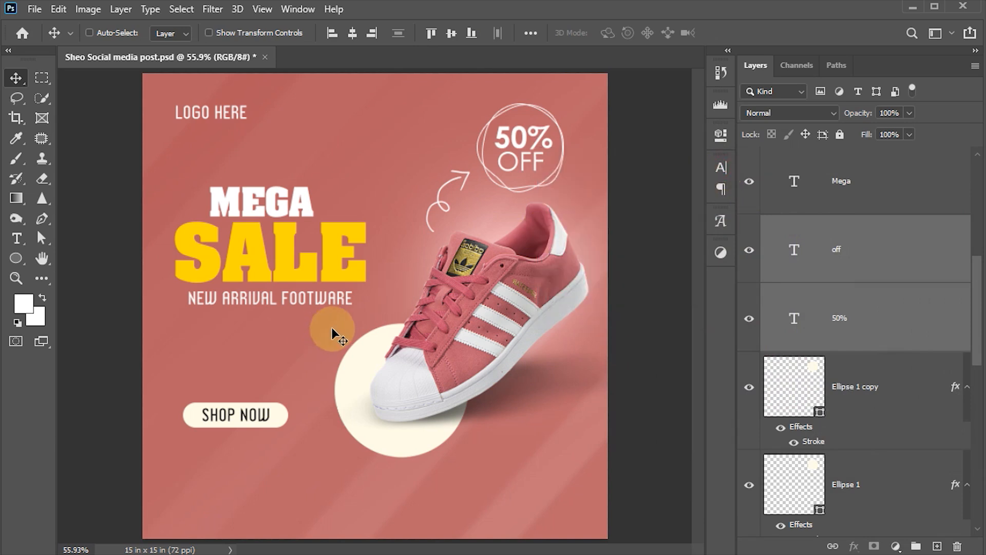
right_click(467, 175)
Duplicate the white curly arrow below the cream circle, rotated about 149° to curl left toward SHOP NOW.
left_click(494, 169)
left_click(450, 208)
left_click_drag(450, 208, 452, 453)
key("ctrl+t")
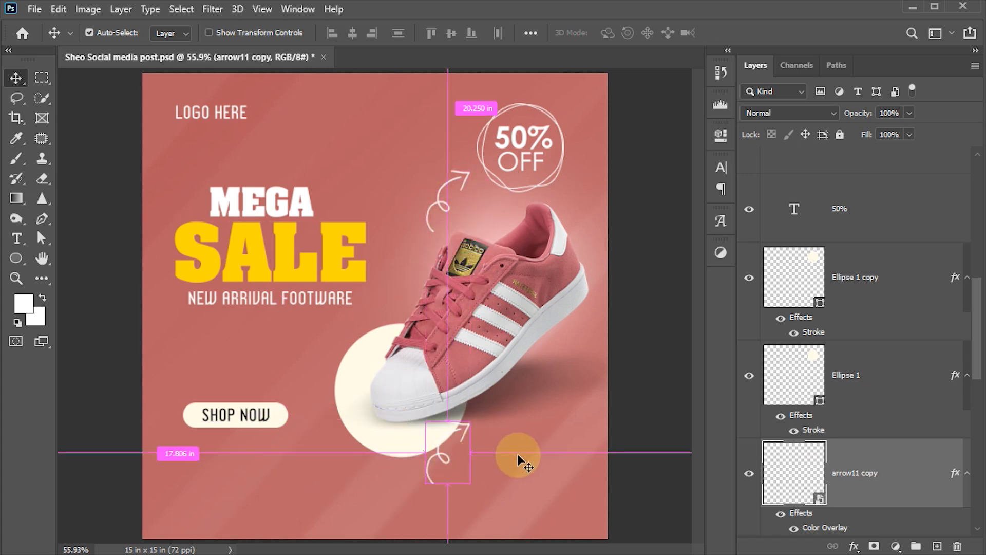
left_click_drag(519, 447, 332, 385)
left_click_drag(464, 441, 368, 446)
left_click_drag(463, 411, 456, 400)
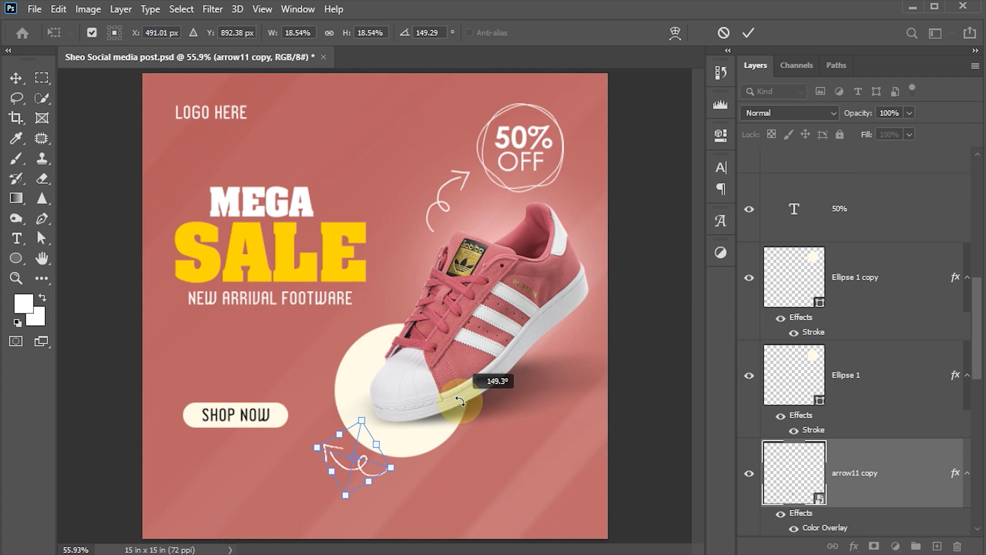
left_click(748, 32)
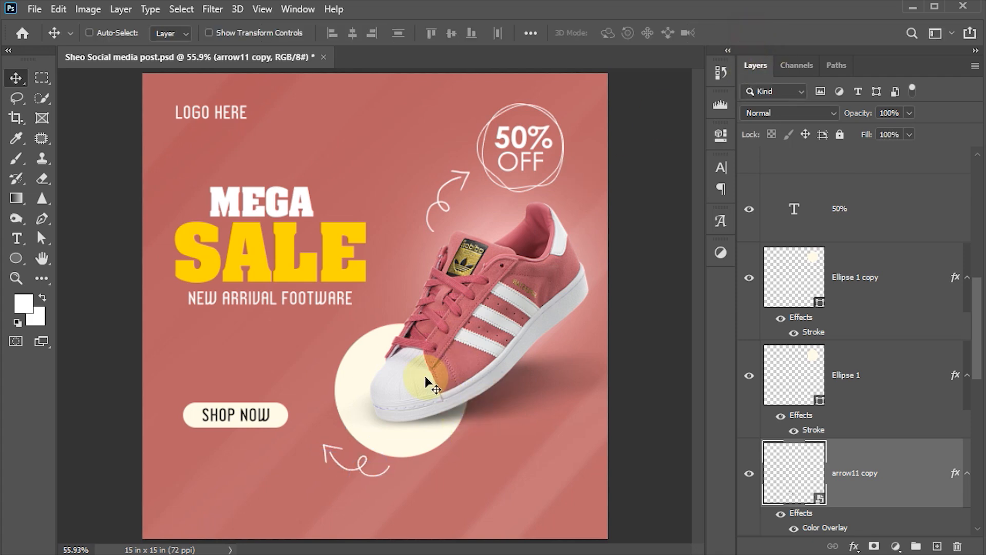
Scale the shoe and cream circle down to about 86%, shifting them slightly right and lower.
left_click(476, 311, "ctrl")
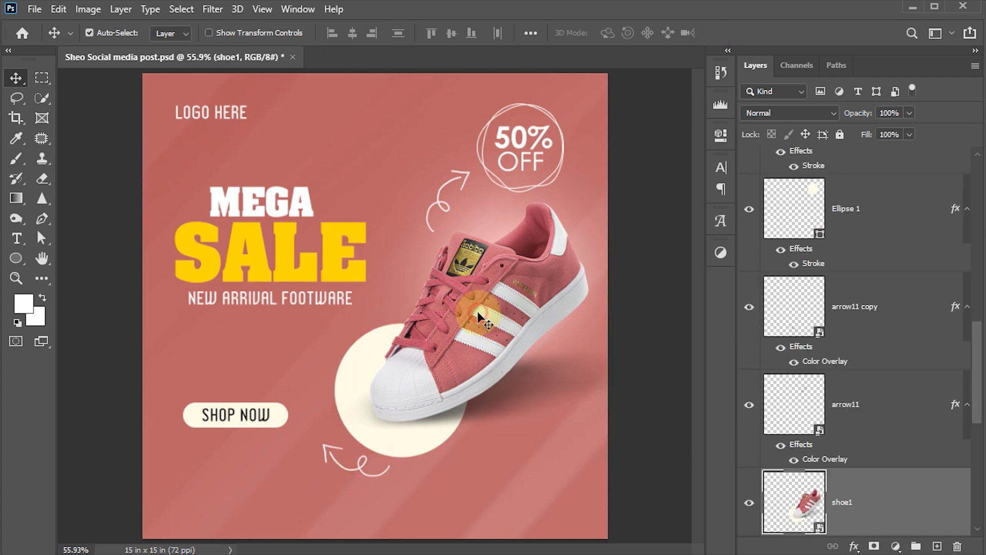
scroll(858, 462, "down", 3)
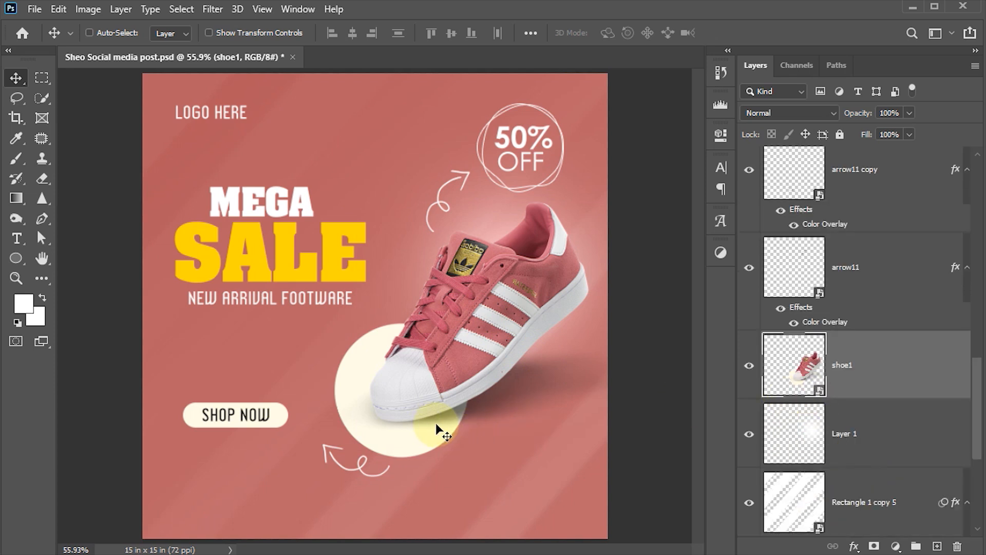
key("ctrl+t")
left_click_drag(186, 97, 225, 120)
key("ctrl+z")
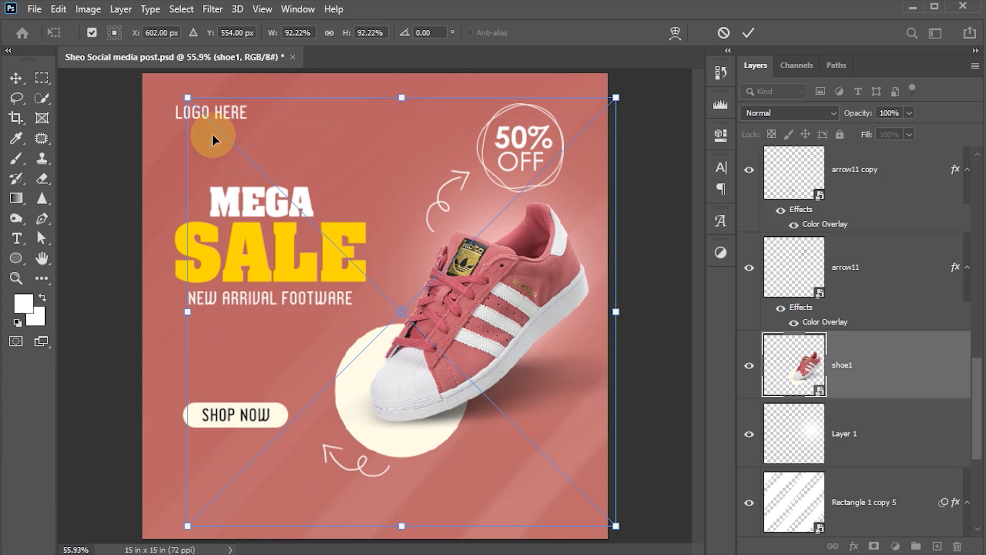
left_click_drag(190, 99, 230, 113)
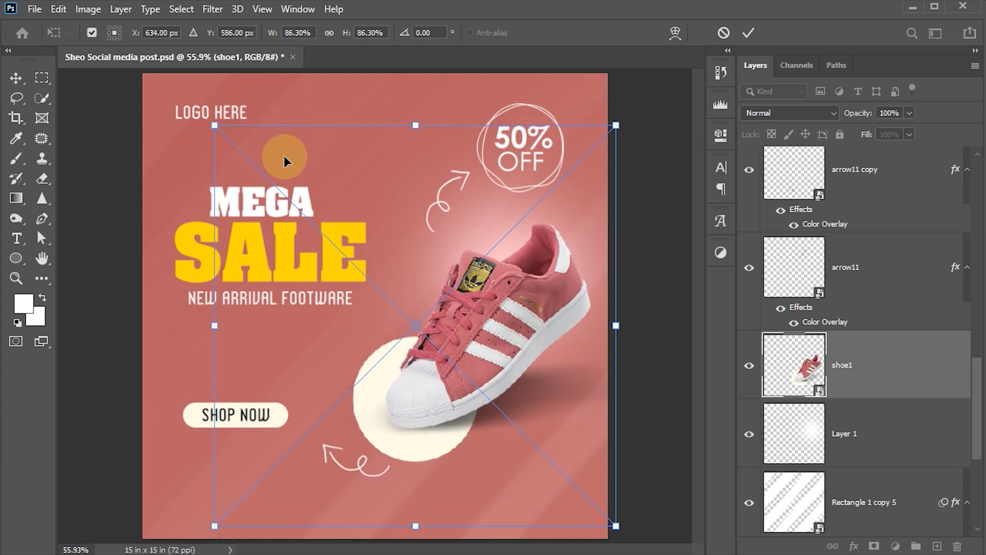
left_click(751, 33)
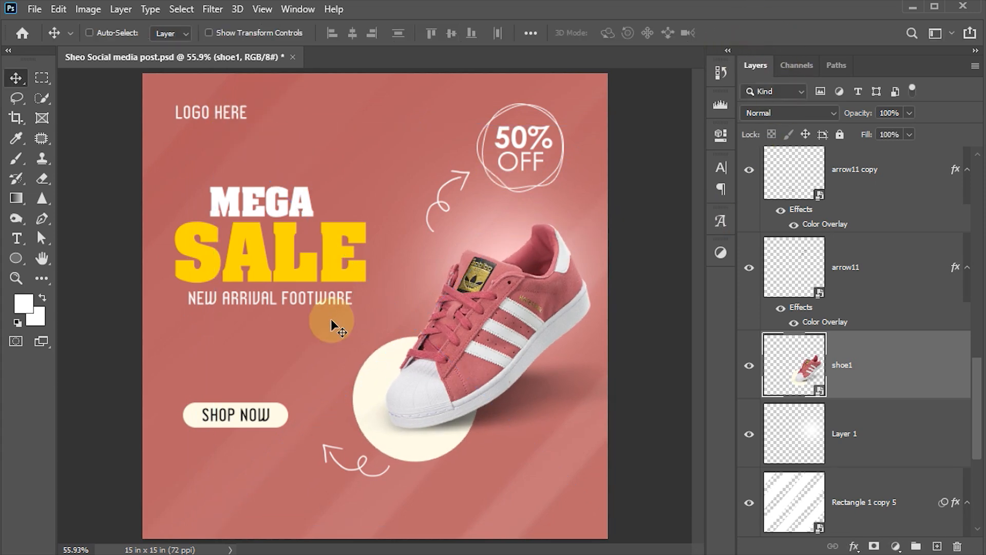
Move the SHOP NOW text and button shape right and slightly up, then enable Auto-Select.
left_click(259, 419)
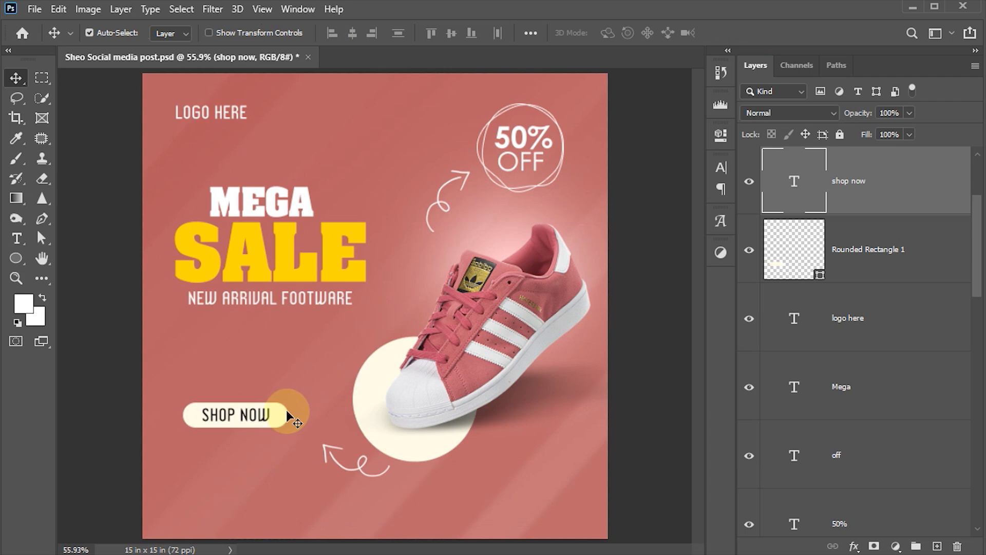
left_click(284, 423, "shift")
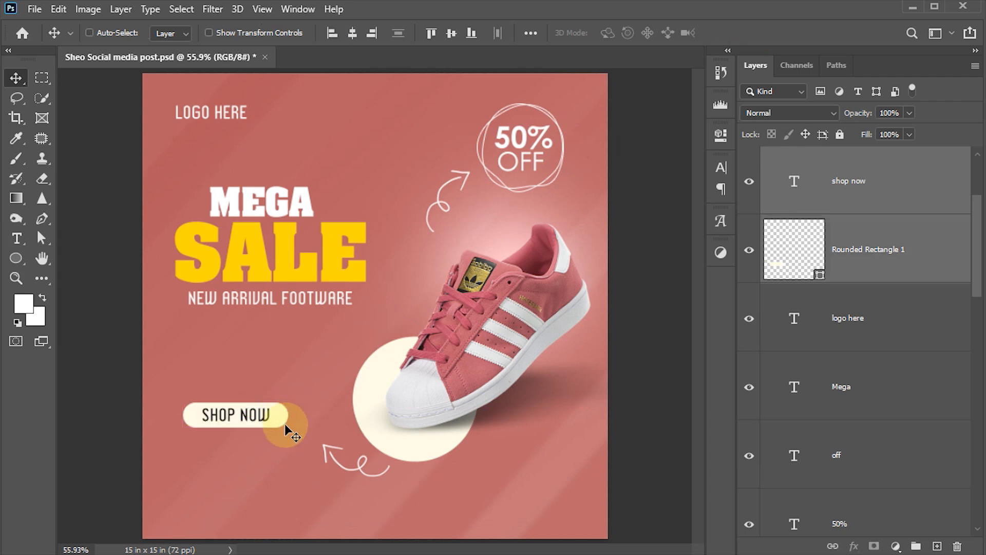
left_click_drag(251, 426, 274, 426)
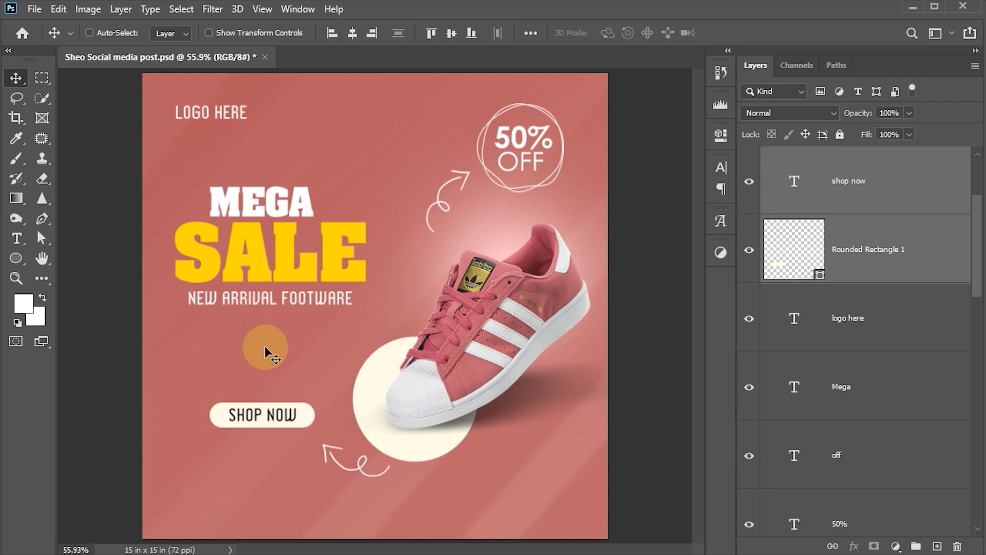
key("shift+Up")
key("shift+Up")
key("shift+Up")
key("shift+Up")
key("shift+Up")
key("shift+Up")
key("shift+Up")
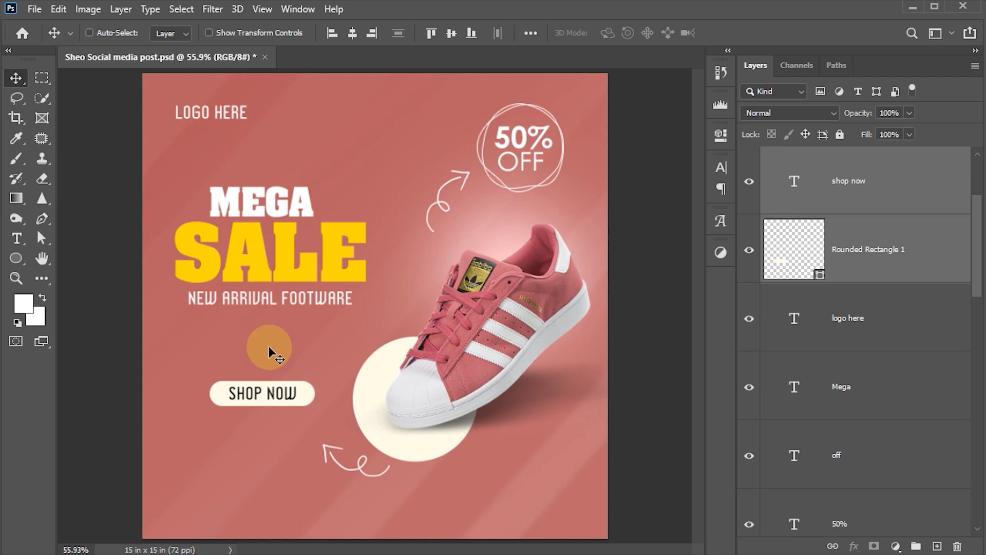
left_click(307, 392)
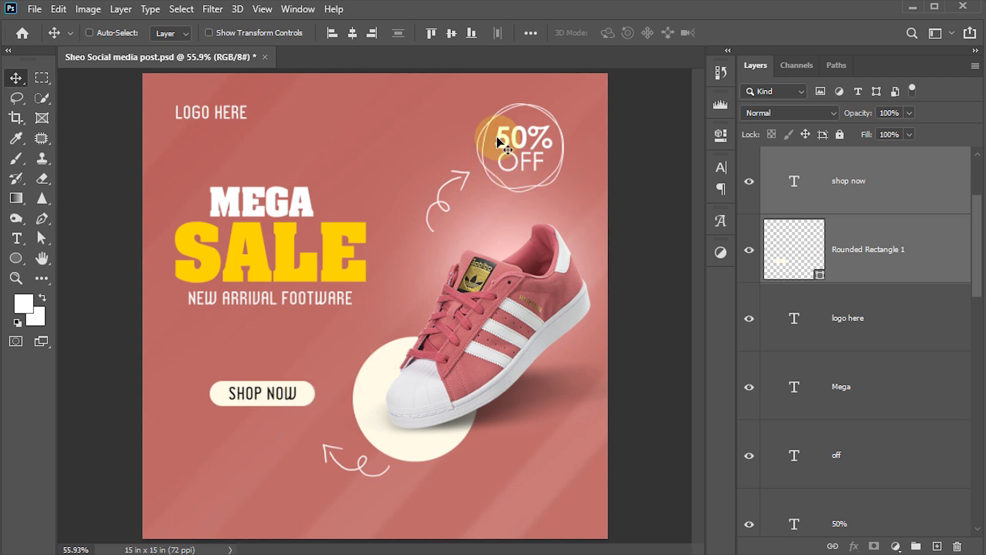
left_click(307, 394, "ctrl")
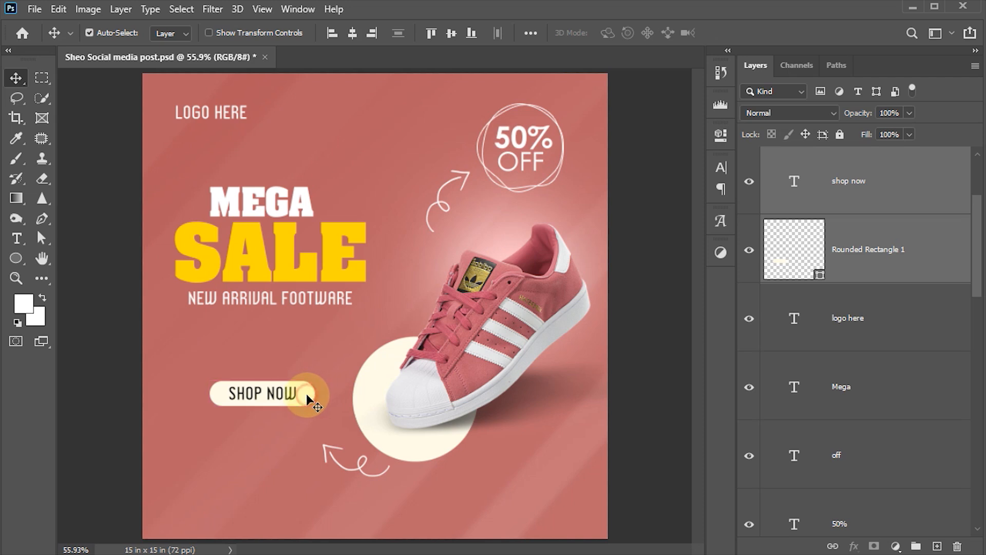
Add a 2 px white outside Stroke effect to the Rounded Rectangle 1 button shape.
right_click(309, 394)
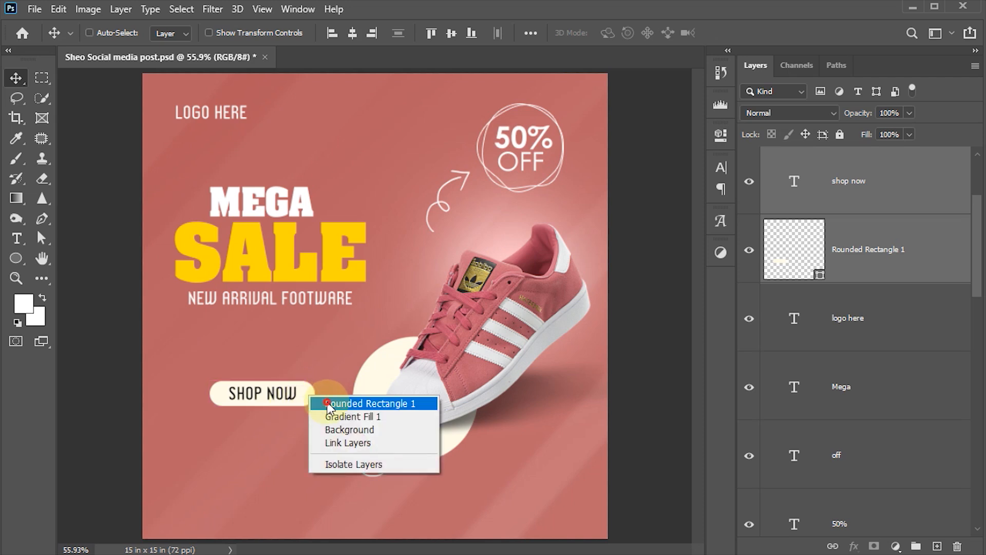
left_click(327, 403)
left_click(854, 546)
left_click(881, 434)
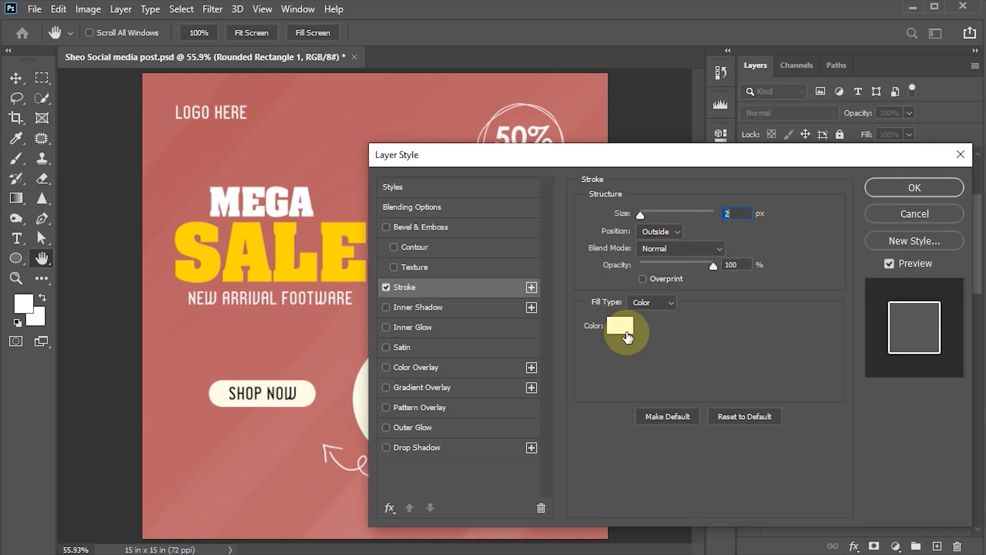
left_click(897, 191)
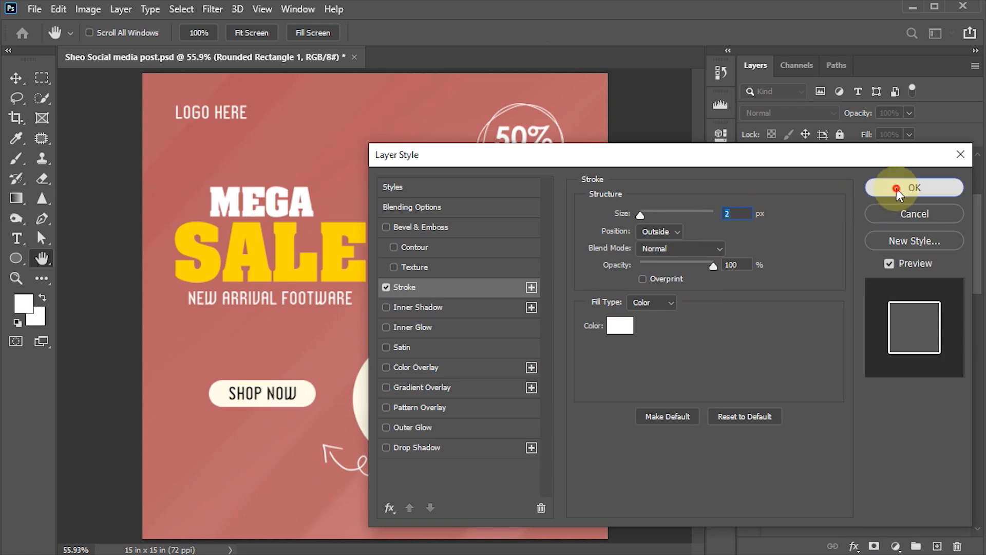
Set the button shape's Fill to 0% so only its white outline shows.
left_click(909, 134)
left_click_drag(910, 152, 811, 165)
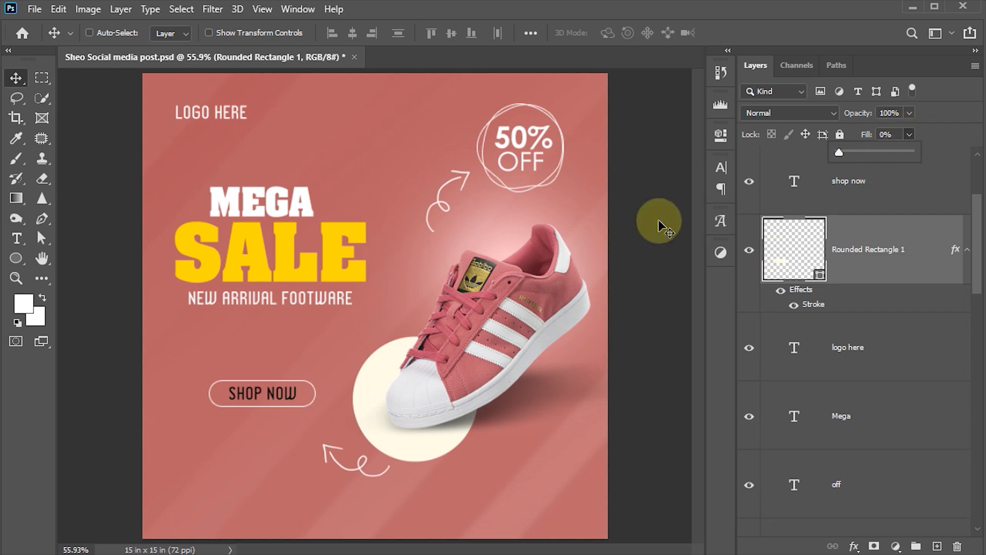
left_click(281, 393)
left_click(281, 393, "ctrl")
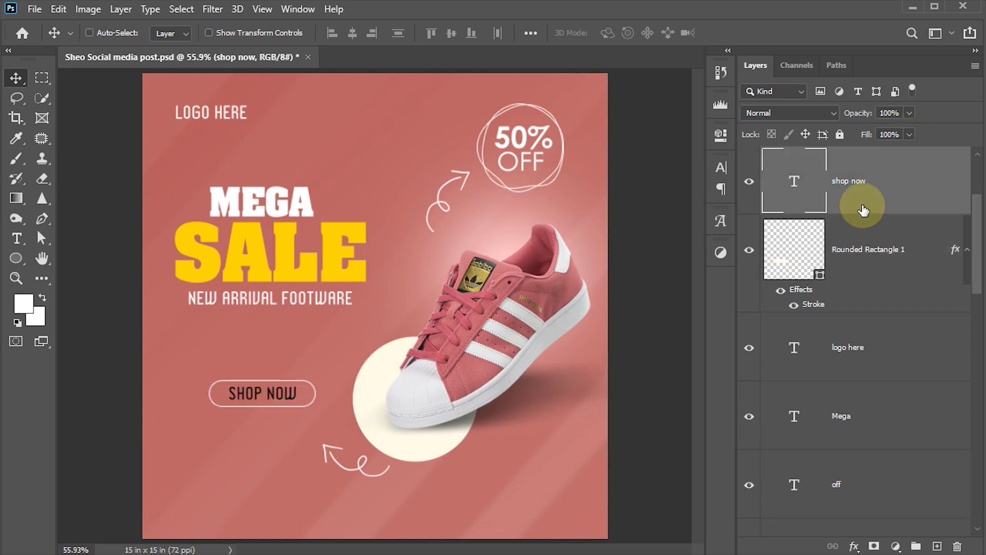
Change the SHOP NOW text colour to white in the Character panel.
left_click(721, 167)
left_click(662, 264)
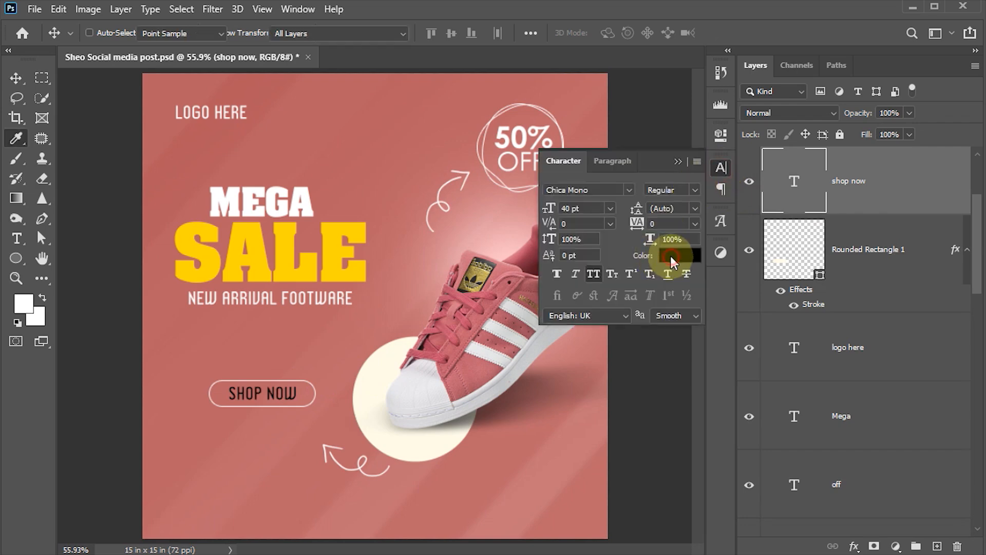
left_click_drag(590, 253, 578, 216)
left_click(919, 209)
left_click(721, 168)
Move the arrow11 copy layer slightly to the left.
right_click(358, 468)
left_click(366, 472)
left_click_drag(367, 478, 335, 465)
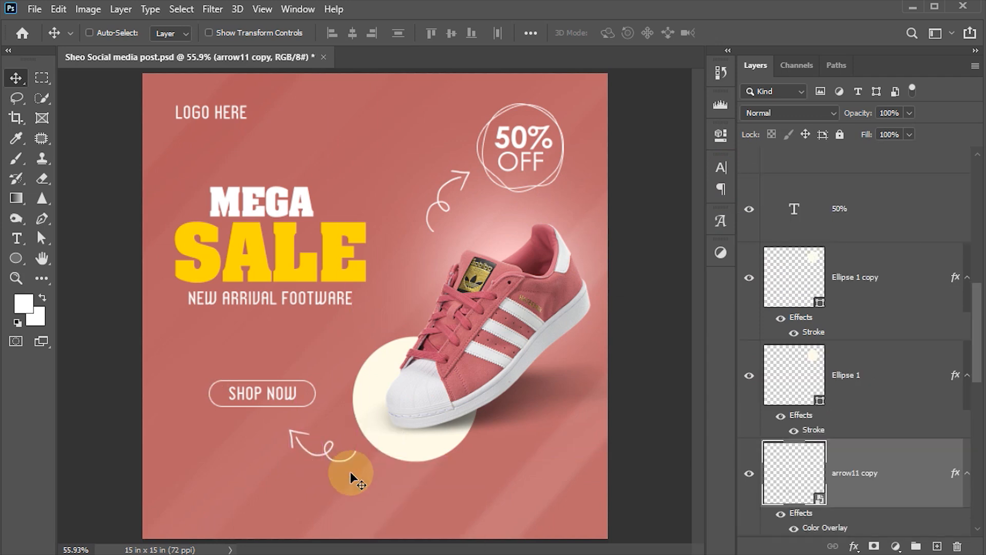
Nudge the lower curly arrow up and to the right toward the cream circle.
key("shift+Up")
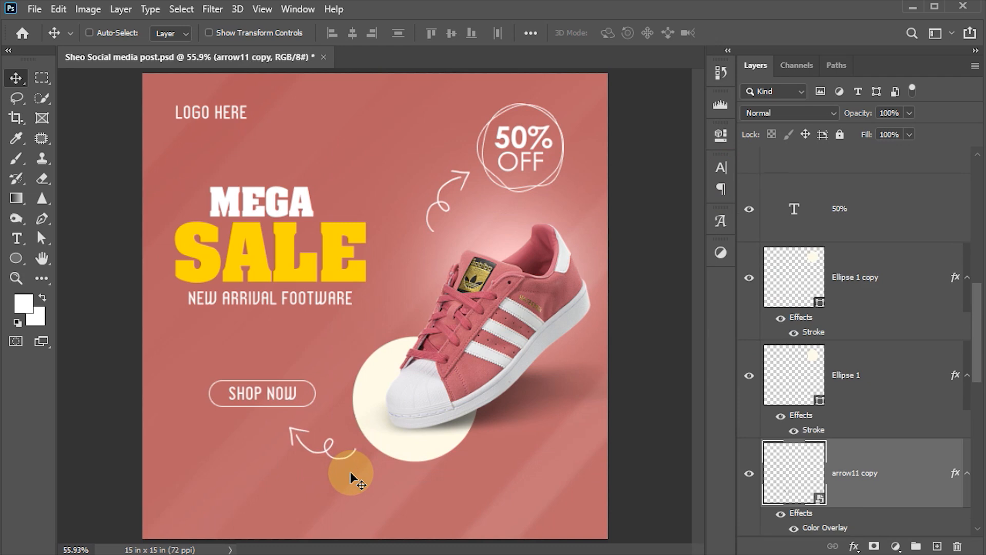
key("shift+Right")
key("shift+Right")
key("shift+Right")
key("shift+Up")
key("shift+Up")
key("shift+Up")
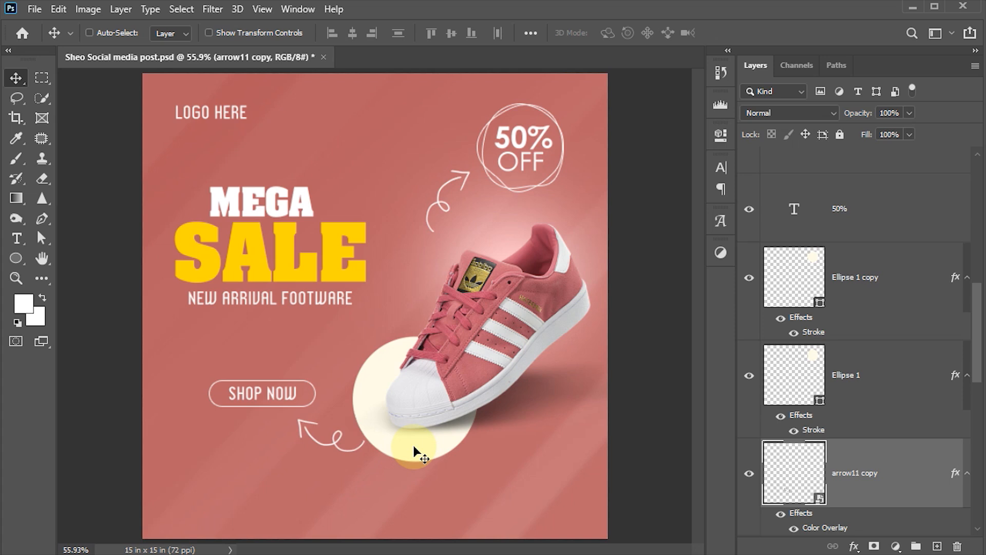
Nudge the shoe1 layer upward with the arrow keys.
left_click(461, 378, "ctrl")
key("shift+Up")
key("shift+Up")
key("shift+Up")
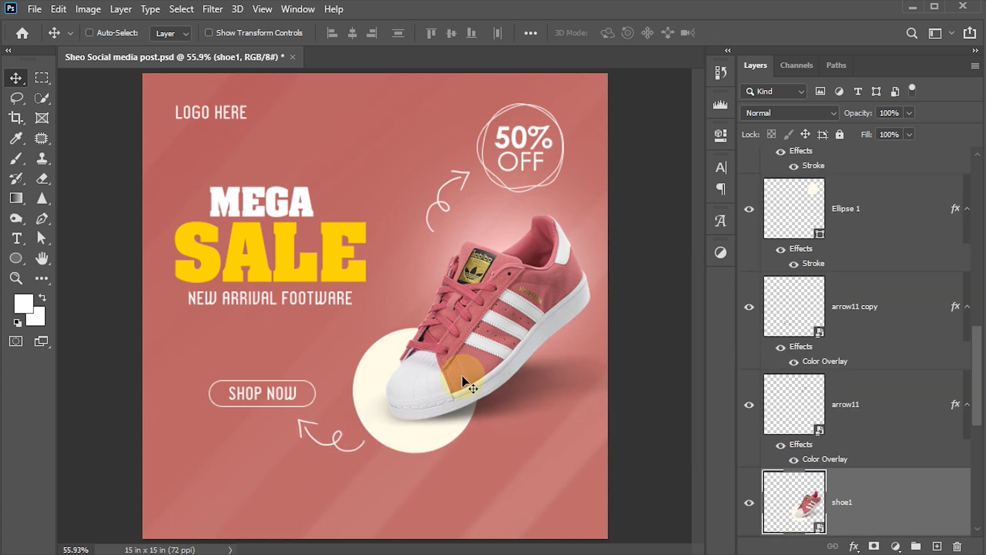
key("Right")
key("Right")
key("Right")
key("Right")
key("shift+Up")
key("Left")
key("Left")
key("Left")
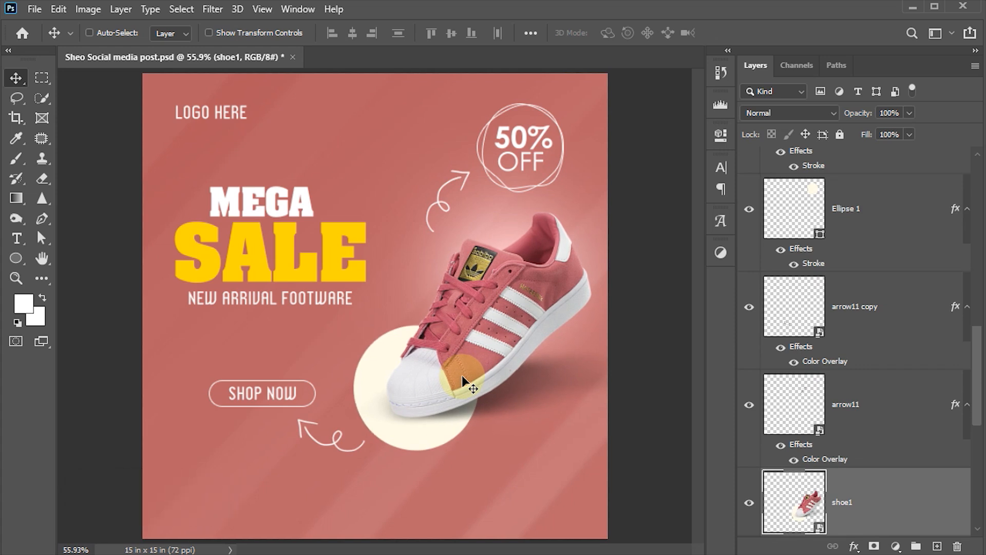
Enlarge the MEGA SALE headline and tagline together to about 107.57%.
left_click(265, 206, "ctrl")
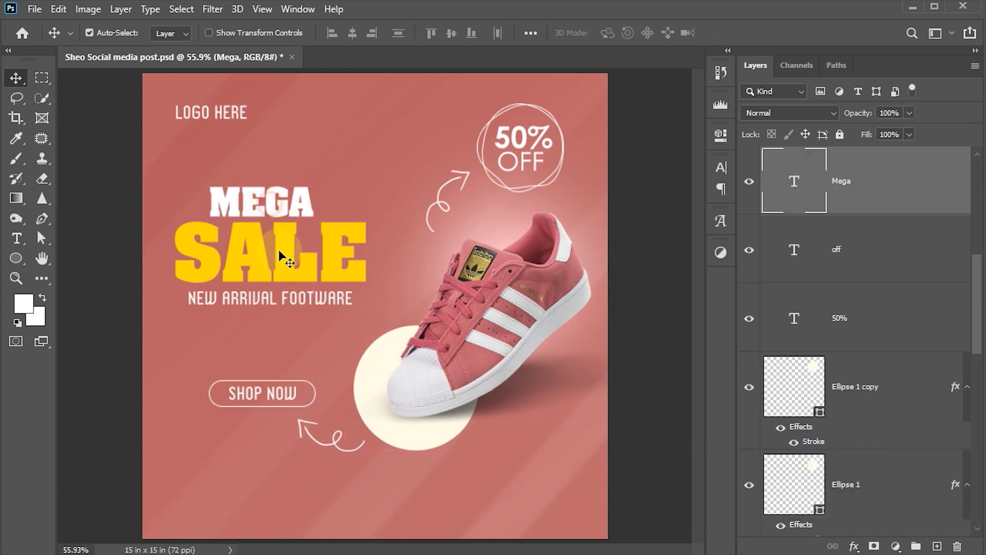
right_click(294, 303)
left_click(309, 305)
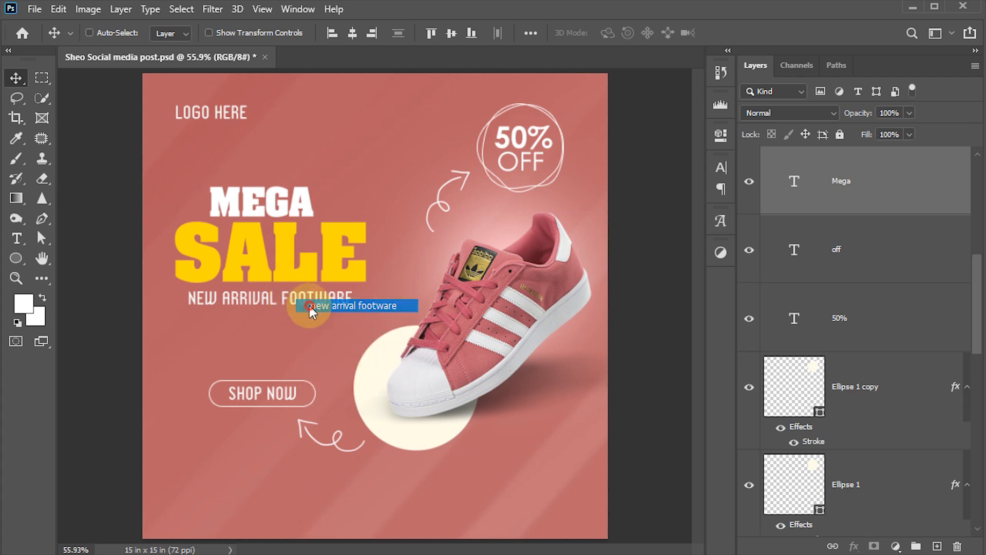
key("ctrl+t")
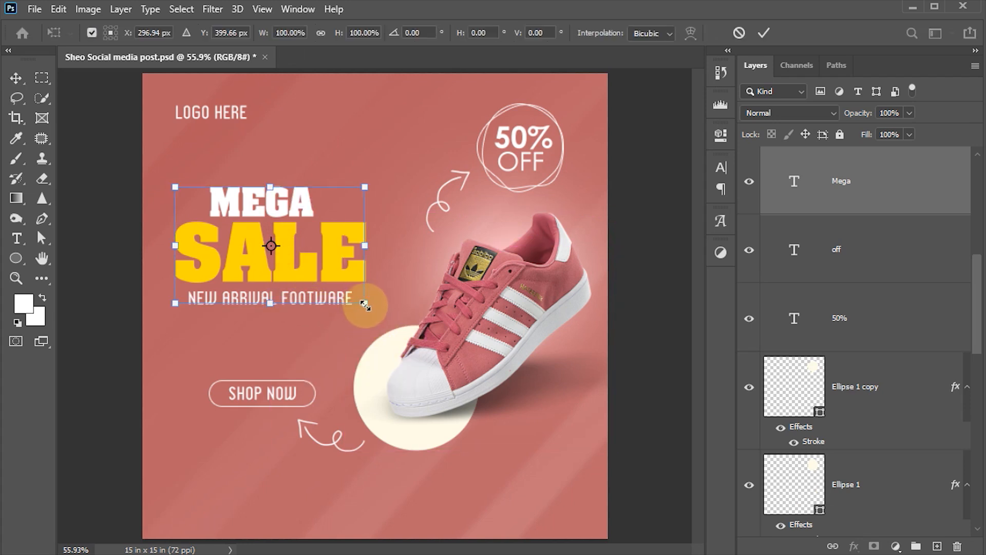
left_click_drag(367, 306, 381, 315)
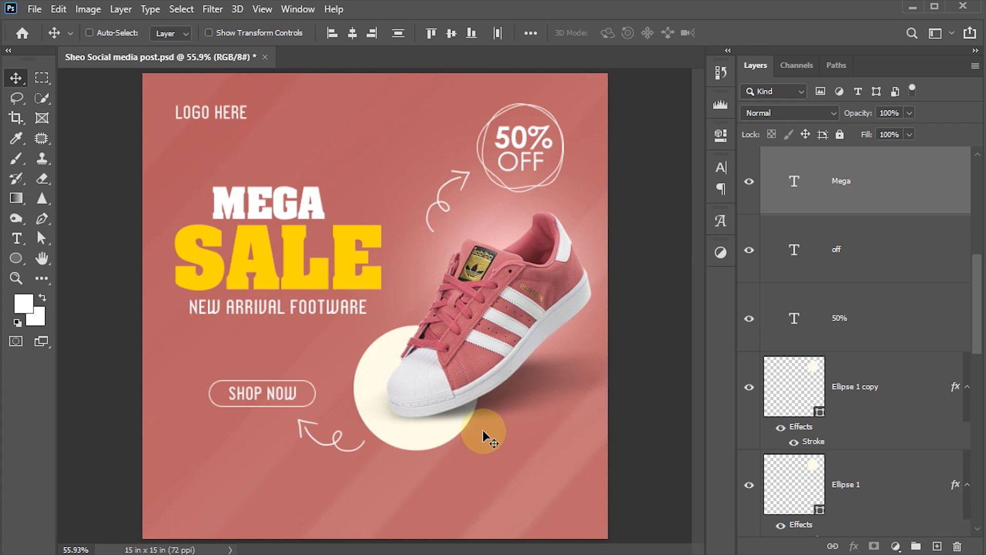
left_click(292, 399)
Shift the SHOP NOW button further right and move the lower arrow slightly down.
left_click(282, 399)
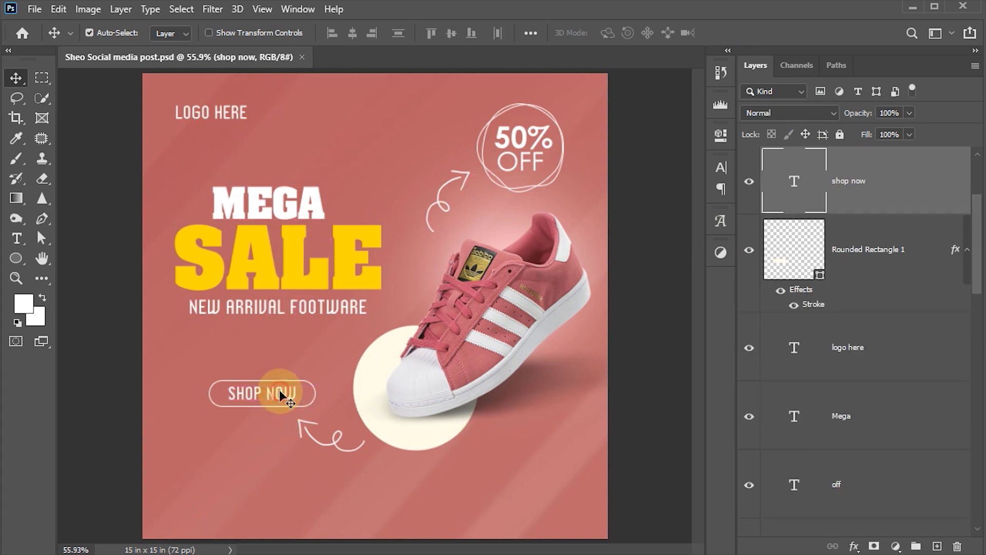
left_click(308, 398, "shift")
mouse_move(307, 395)
left_mouse_down()
mouse_move(324, 396)
mouse_move(303, 393)
left_mouse_up()
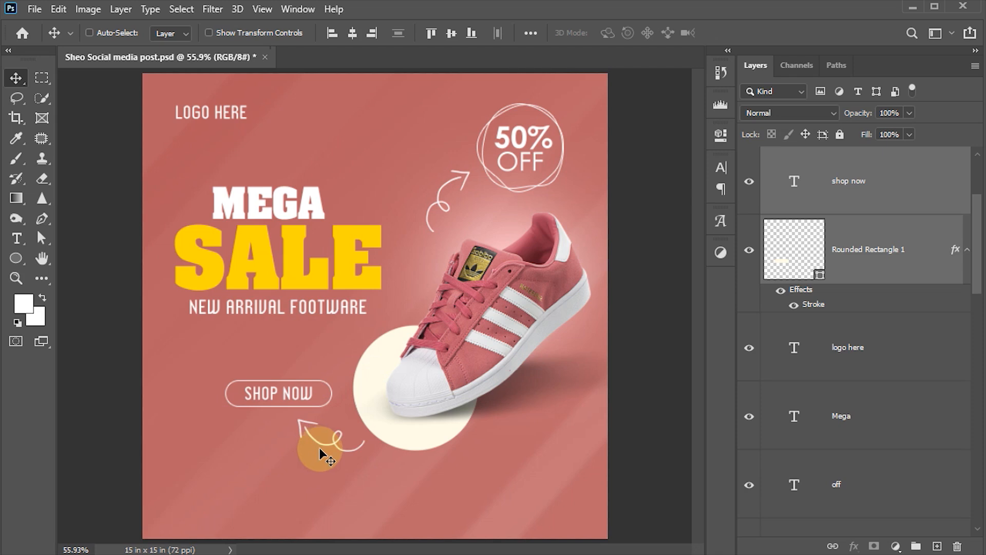
right_click(303, 425)
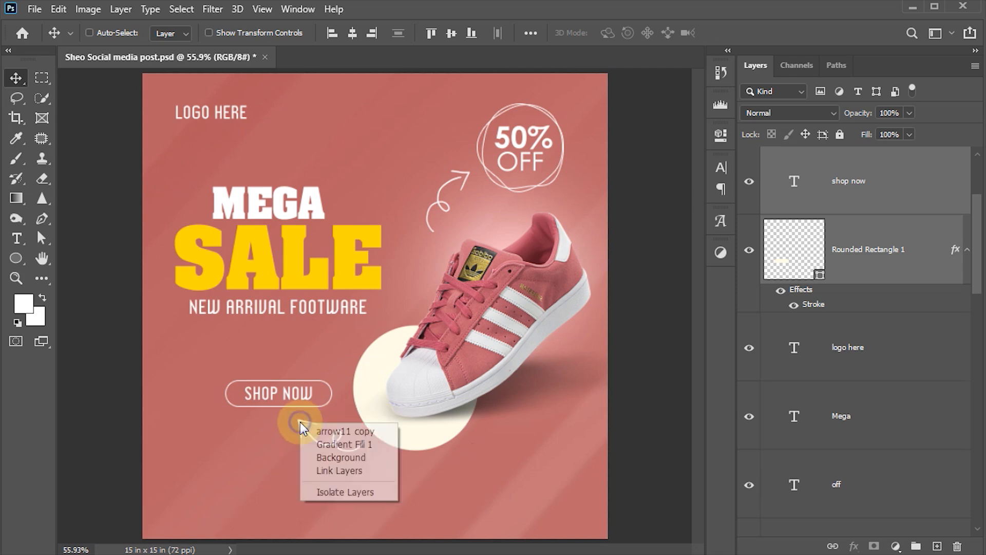
left_click(328, 431)
mouse_move(361, 445)
left_mouse_down()
mouse_move(363, 459)
mouse_move(360, 451)
left_mouse_up()
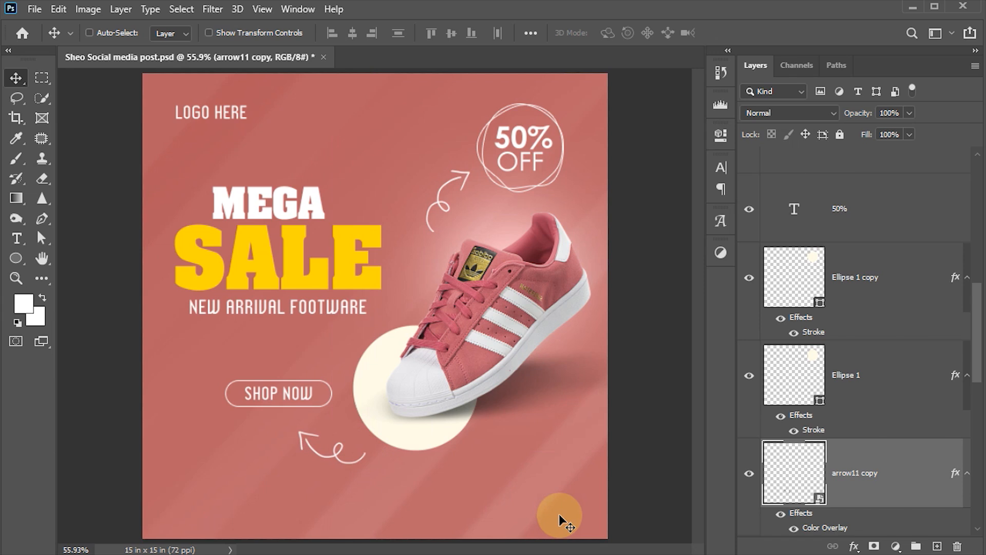
Copy the LOGO HERE text to the bottom right corner of the post.
right_click(229, 117)
left_click(260, 120)
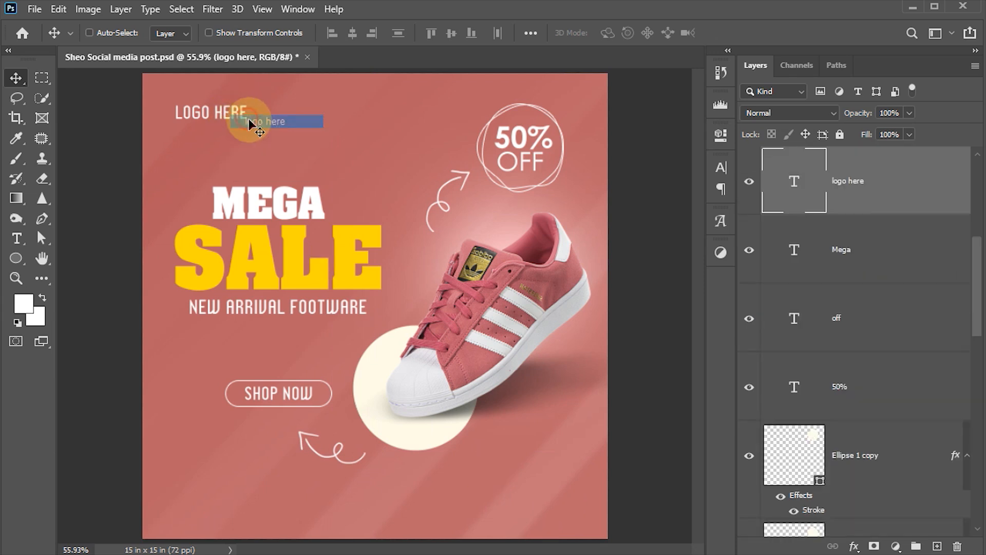
left_click_drag(259, 120, 506, 506)
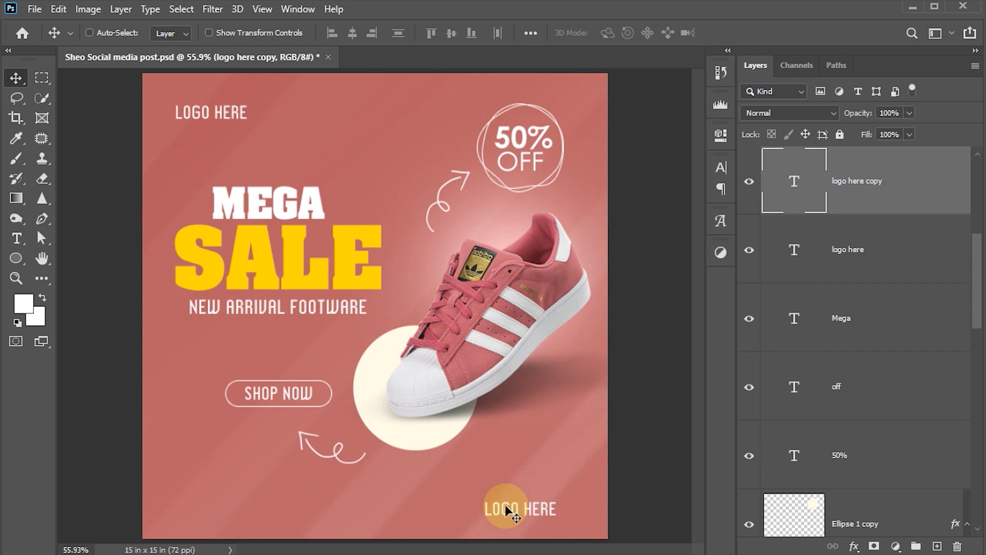
Edit the copied text into the white contact phone number in Chica Mono 30 pt.
key("t")
double_click(503, 507)
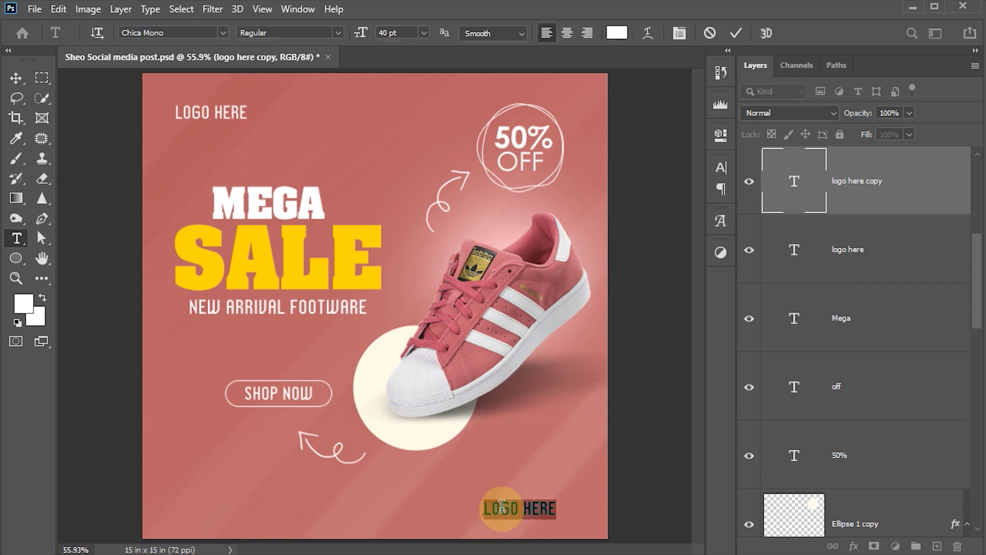
left_click(502, 506)
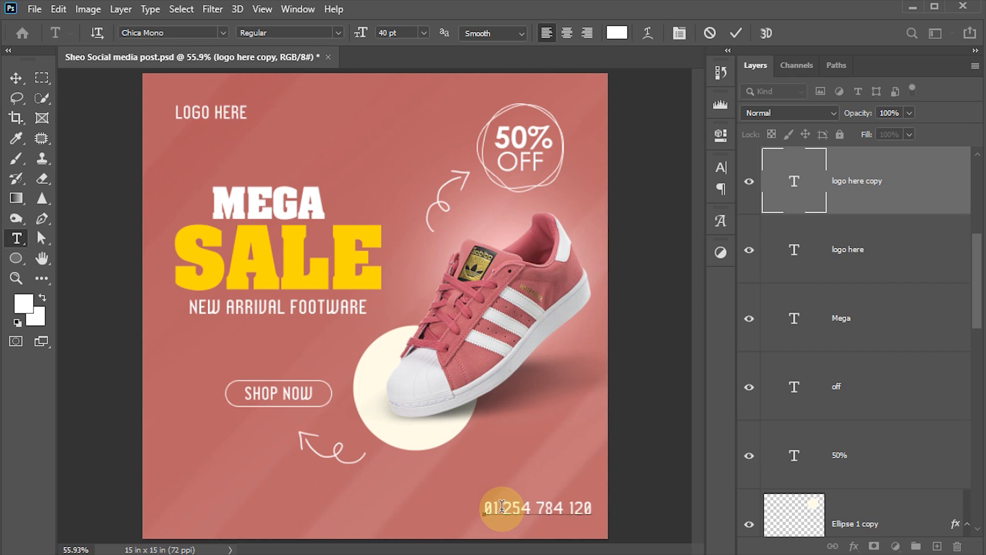
left_click_drag(498, 508, 483, 509)
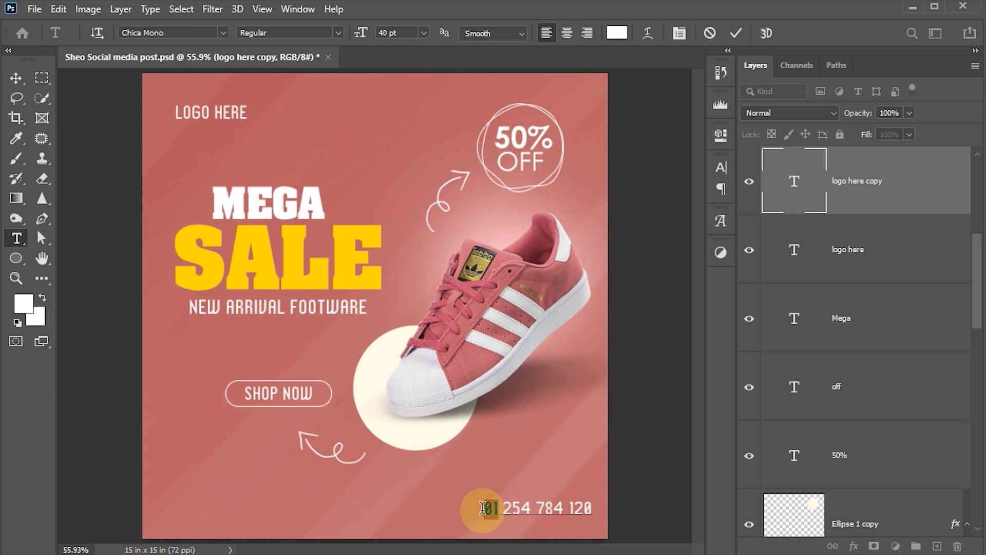
type("+")
key("ctrl+Return")
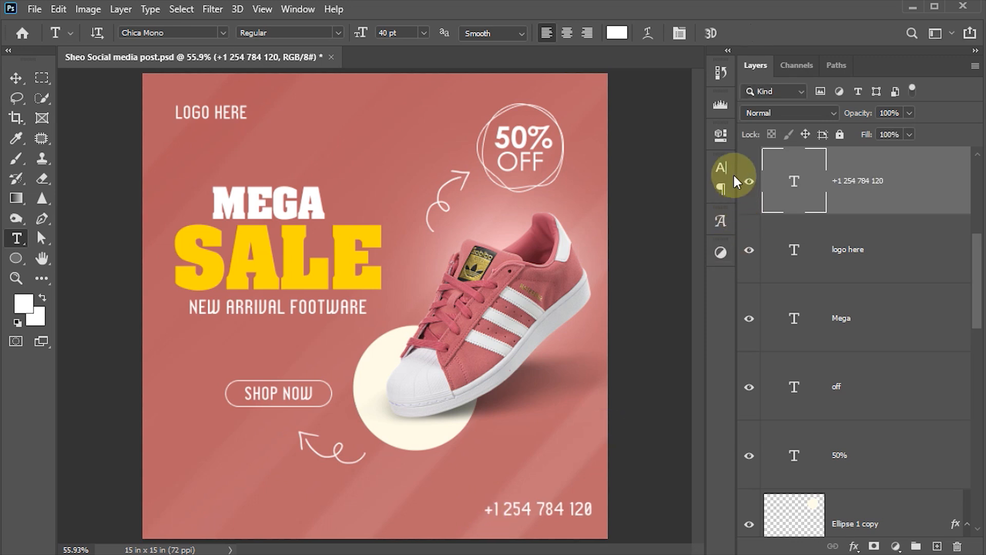
left_click(722, 167)
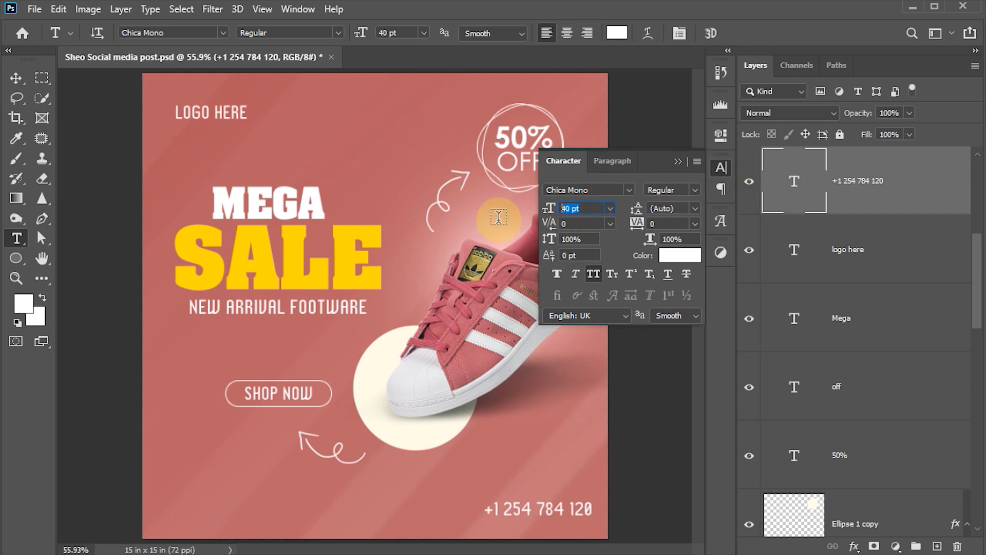
left_click(722, 166)
left_click(11, 260)
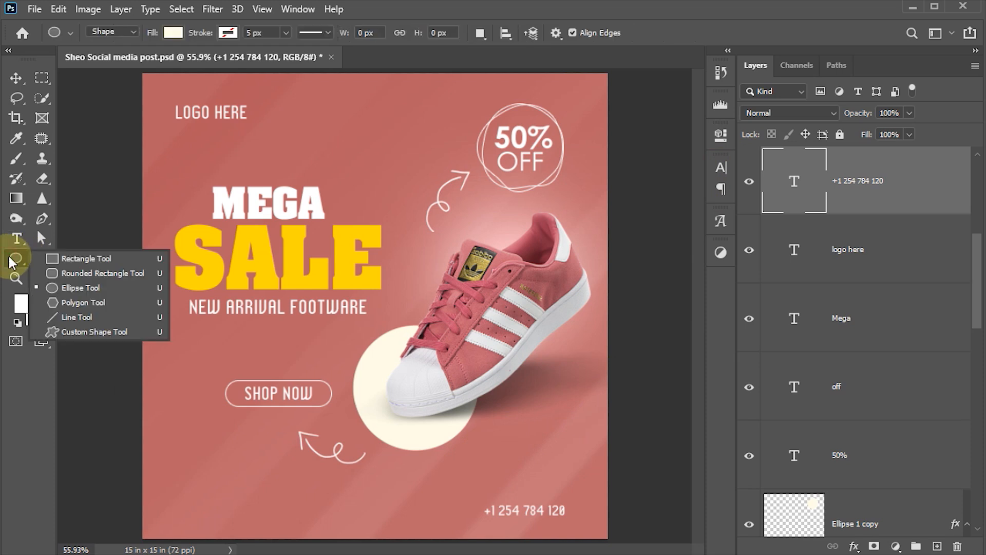
Draw a white 45 px circle, Ellipse 2, to the left of the phone number.
left_click(80, 288)
left_click_drag(443, 502, 465, 521)
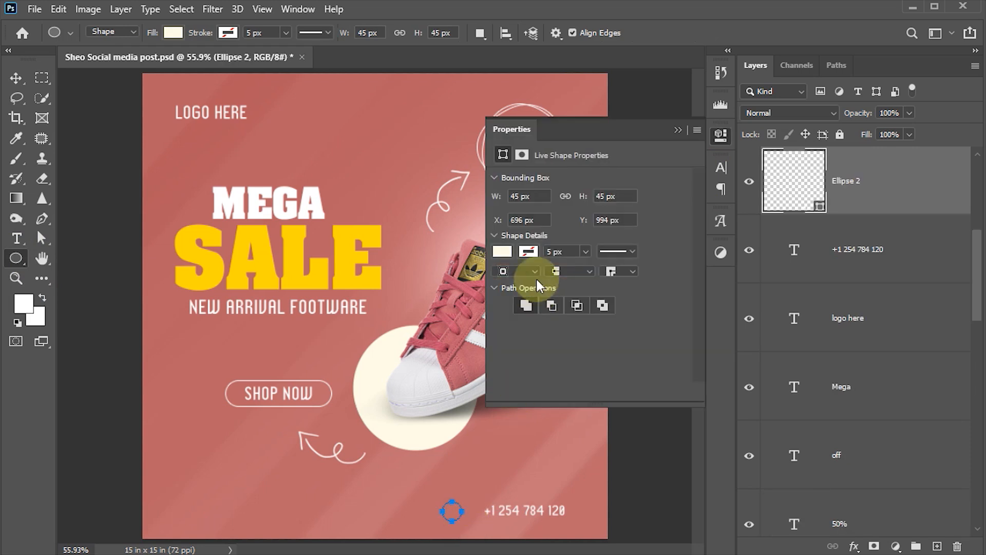
left_click(502, 251)
left_click(546, 334)
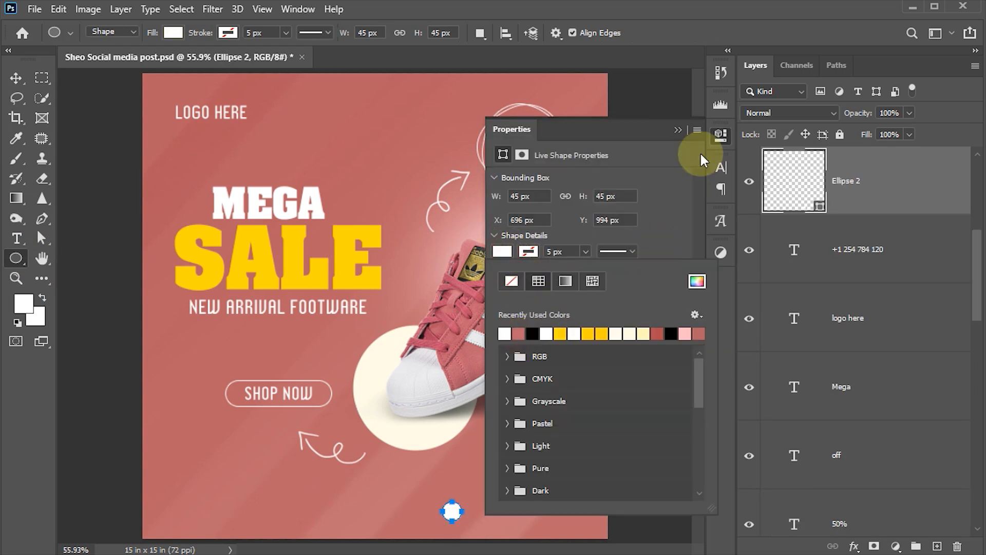
left_click(721, 135)
Drag 134148_phone_call_telephone_icon.png from the Shoe Social Media post folder onto the canvas.
left_click(16, 79)
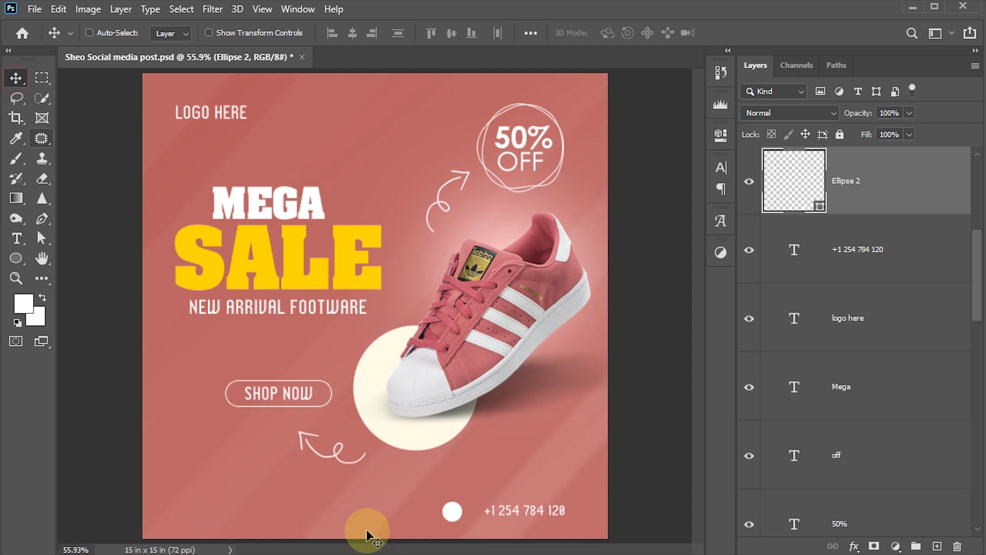
mouse_move(317, 553)
left_click(267, 518)
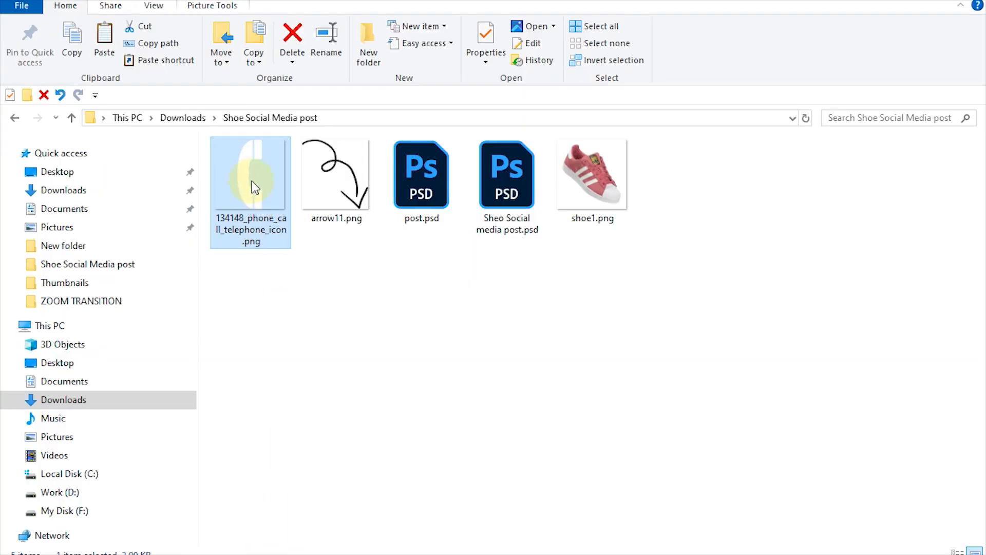
left_click(319, 178)
left_click_drag(246, 192, 445, 470)
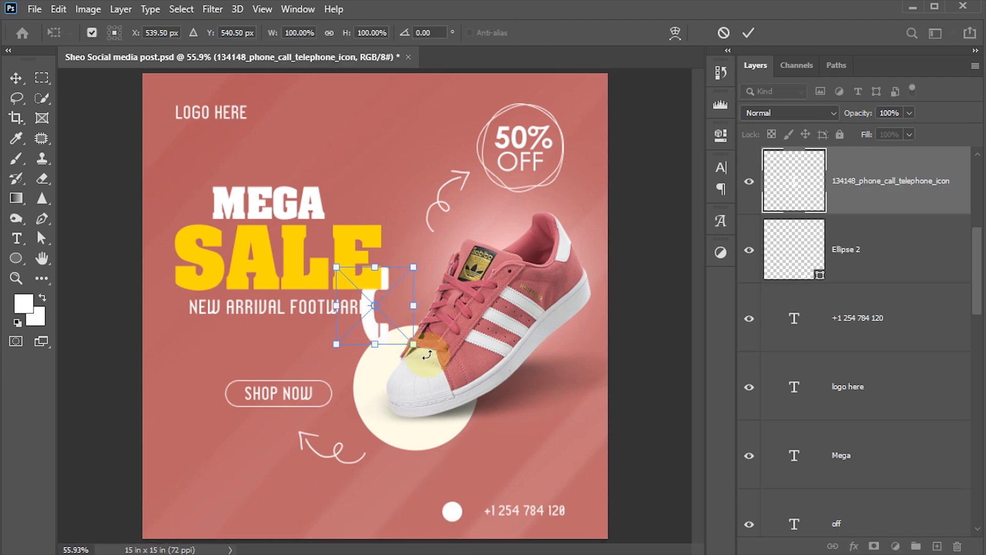
Shrink the phone icon and place it on the white circle beside the number.
left_click_drag(415, 265, 370, 317)
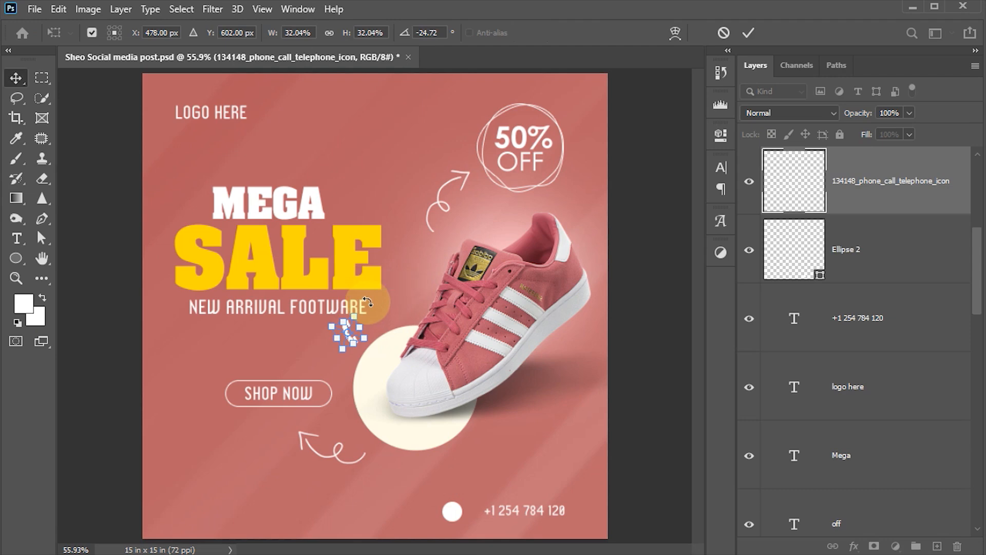
key("Return")
left_click_drag(342, 336, 448, 507)
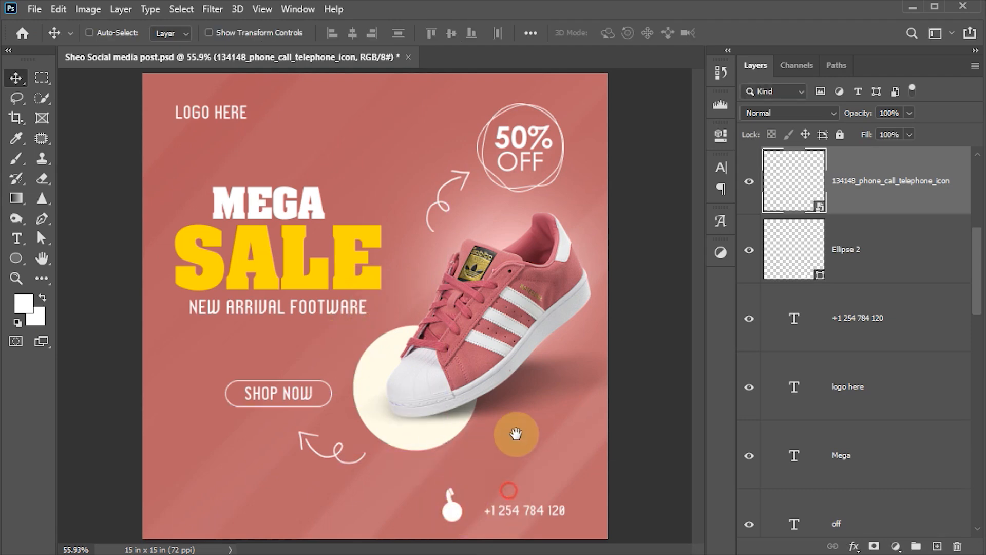
scroll(473, 501, "up", 4)
scroll(473, 501, "up", 3)
scroll(472, 502, "down", 3)
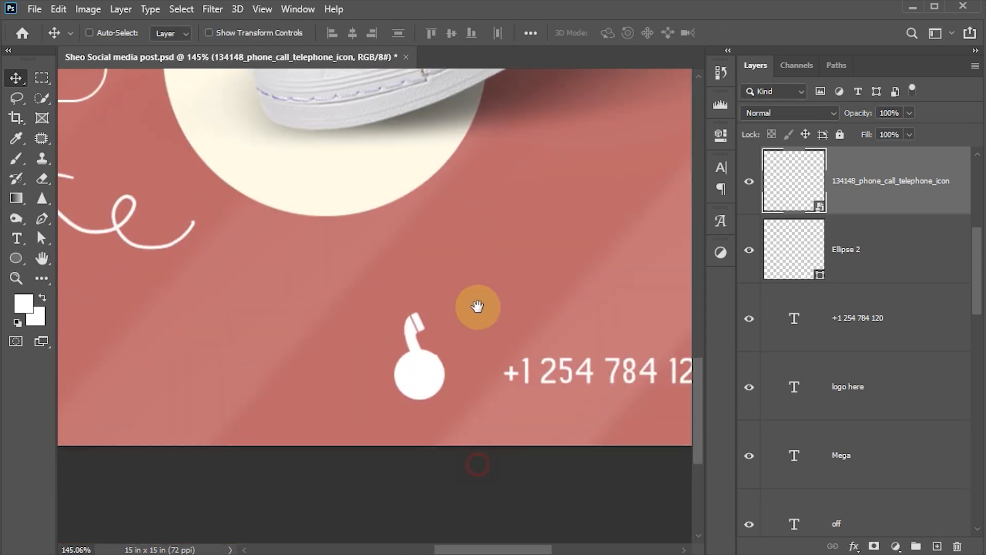
key("ctrl+t")
left_click_drag(439, 291, 429, 324)
key("Return")
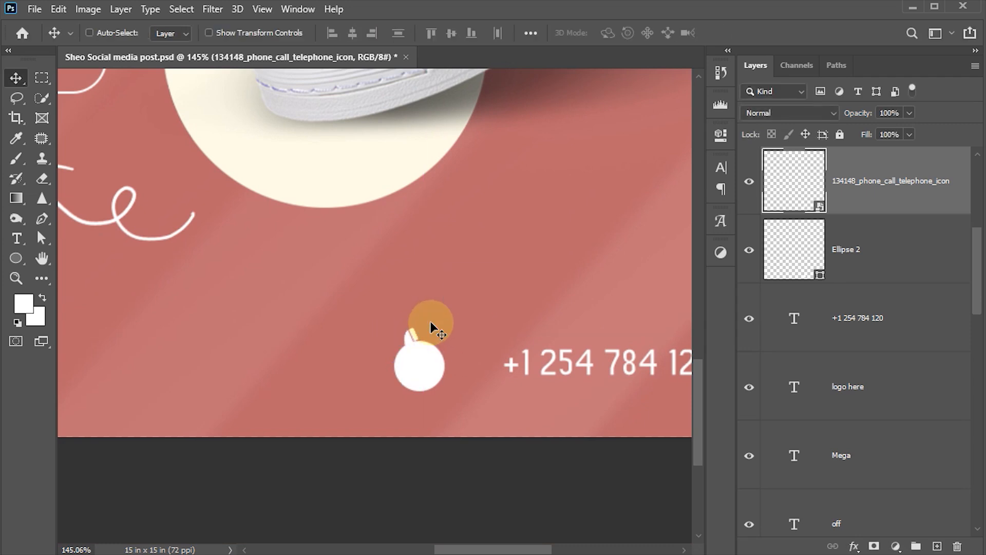
Tint the phone icon pink #bc686a with a Color Overlay sampled from the background.
left_click(857, 544)
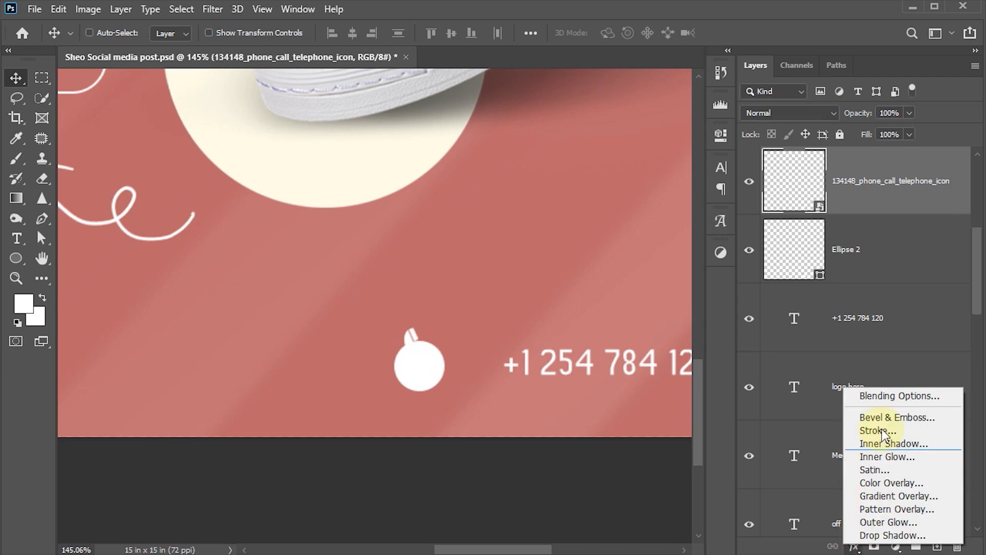
left_click(883, 484)
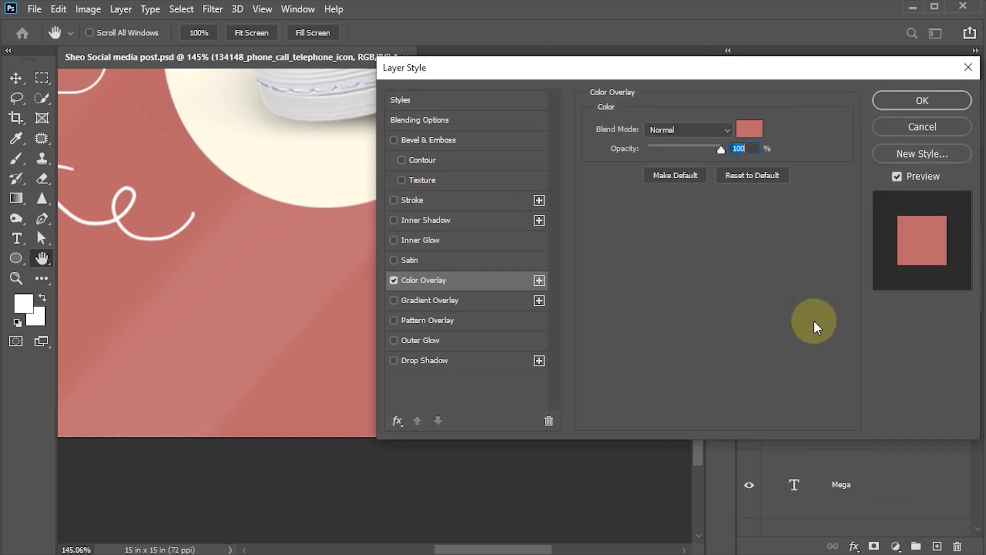
left_click_drag(685, 78, 851, 95)
left_click(914, 145)
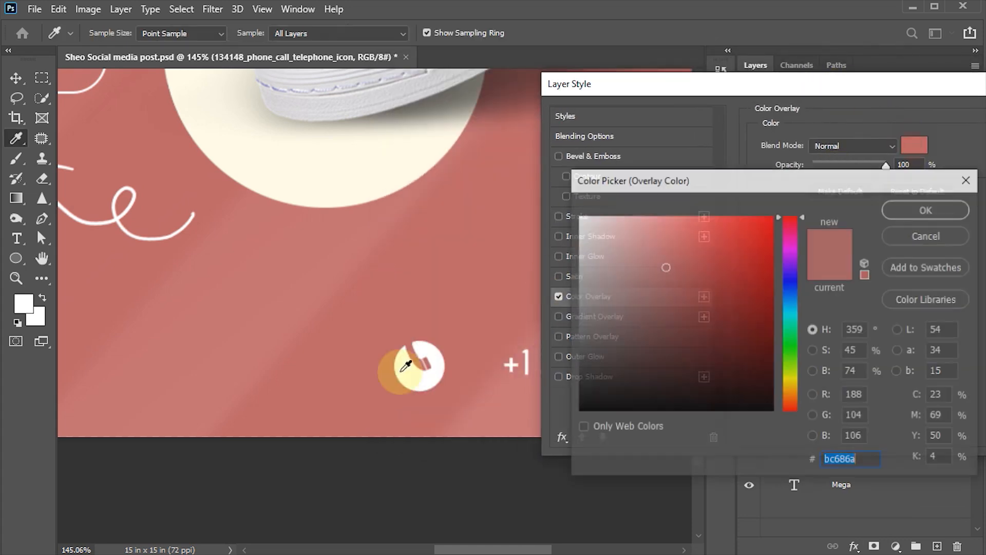
left_click(943, 211)
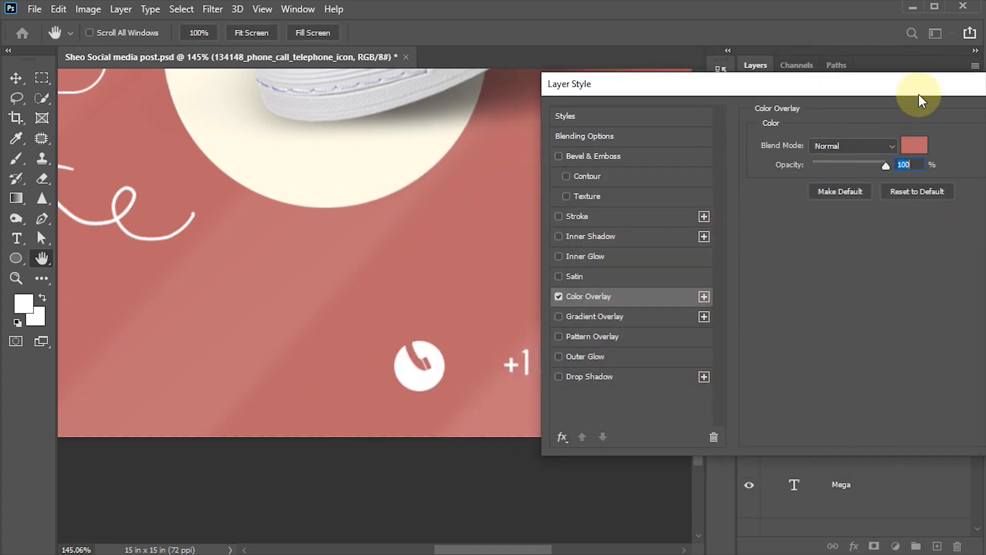
left_click_drag(920, 88, 734, 90)
left_click(853, 119)
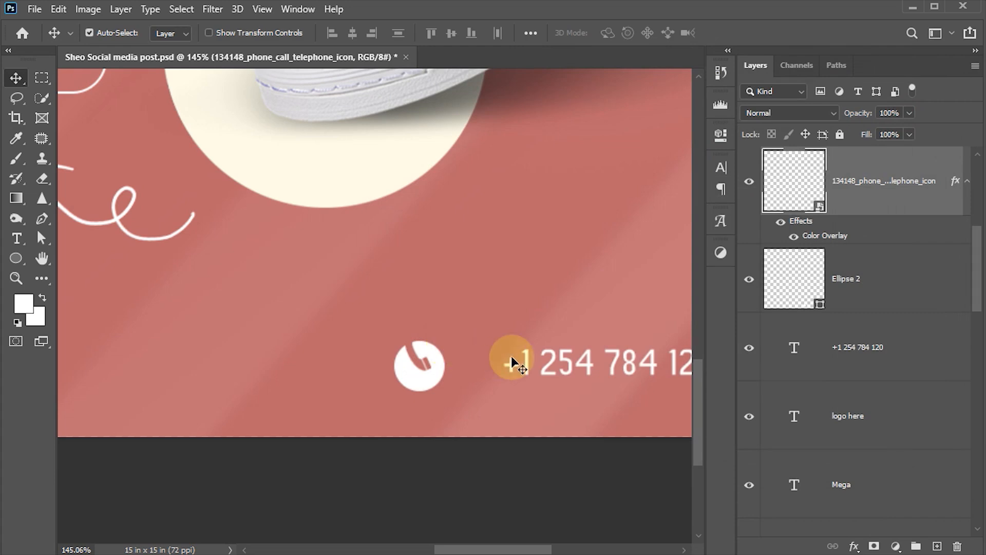
Tilt the phone icon about 25 degrees, shrink it, and centre it on the white circle.
key("ctrl+t")
left_click_drag(433, 297, 403, 296)
left_click_drag(385, 340, 440, 365)
key("Return")
left_click(426, 379, "ctrl+shift")
left_click(354, 37)
left_click(452, 33)
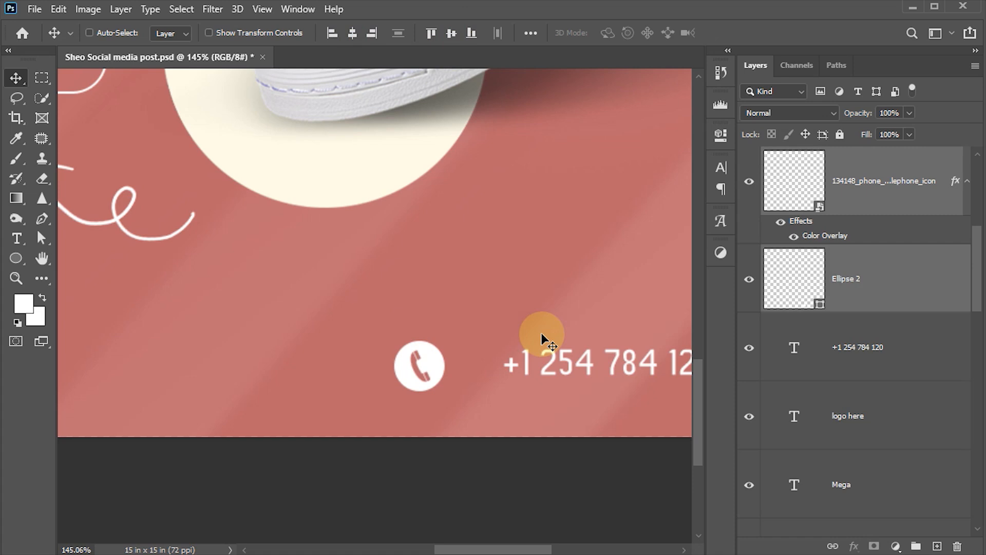
left_click(470, 355)
left_click_drag(471, 356, 508, 357)
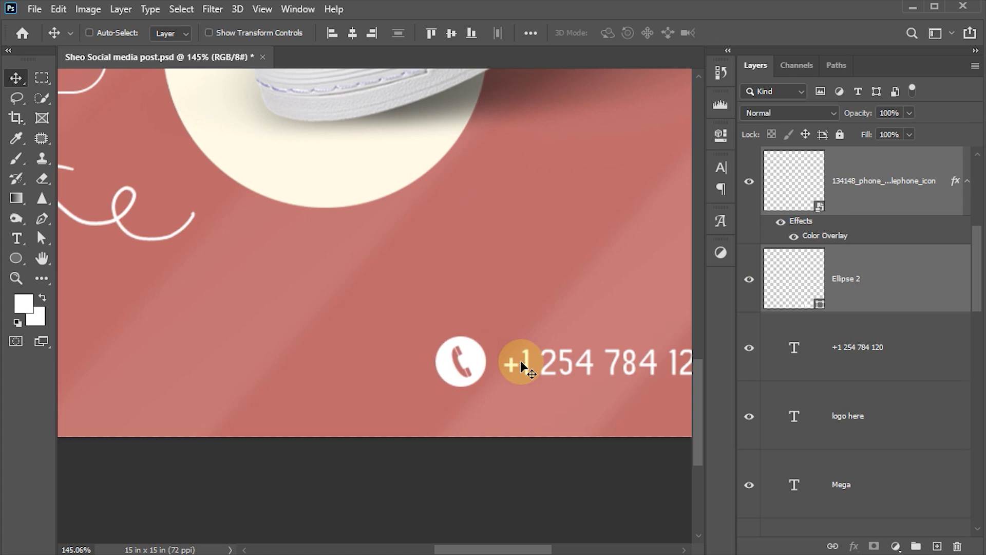
key("ctrl+0")
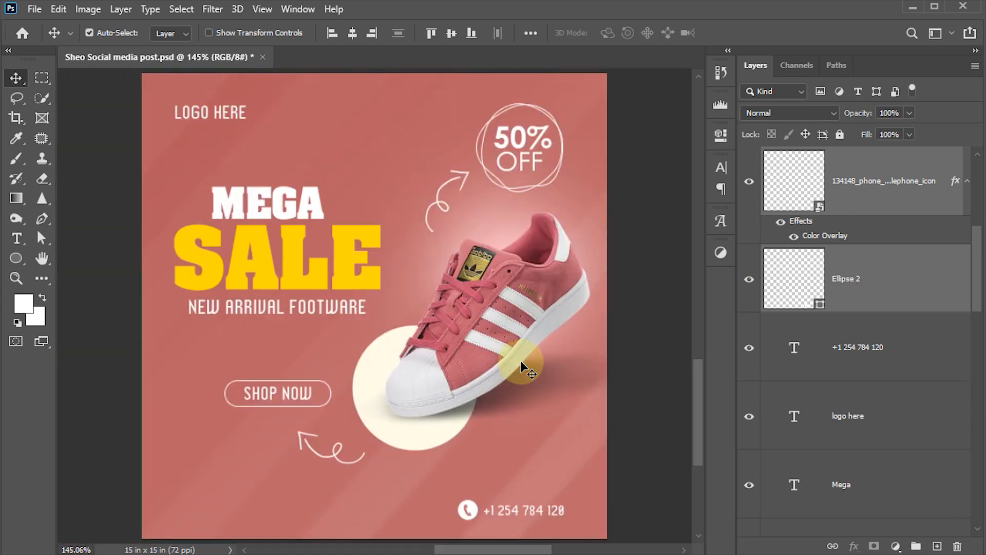
left_click(880, 347)
left_click(879, 190, "shift")
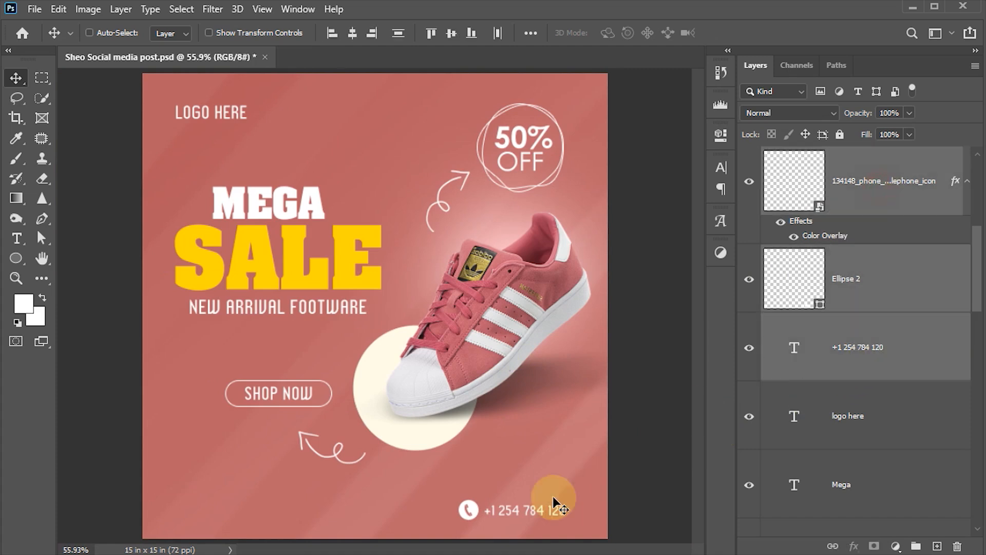
left_click_drag(501, 509, 522, 508)
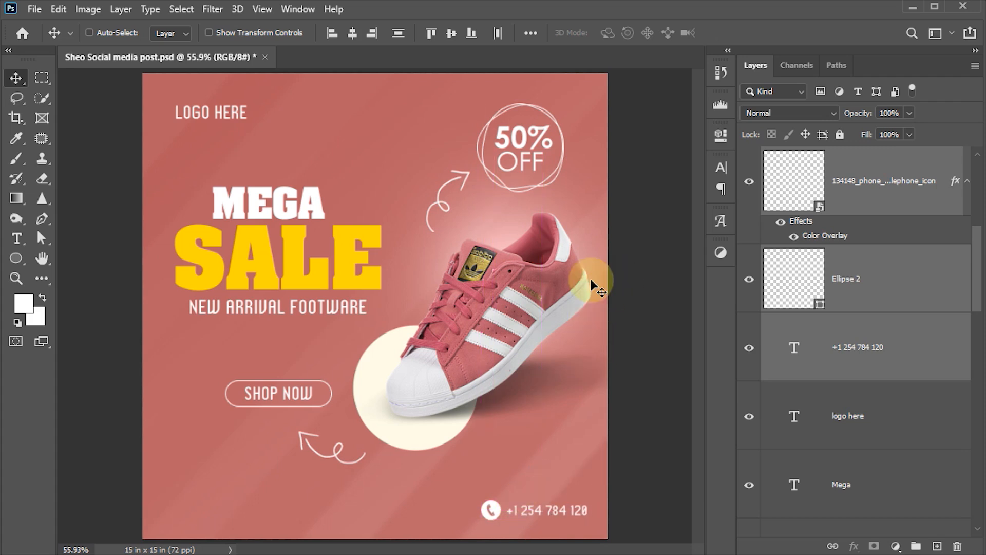
mouse_move(596, 451)
left_mouse_down()
mouse_move(623, 451)
mouse_move(613, 450)
left_mouse_up()
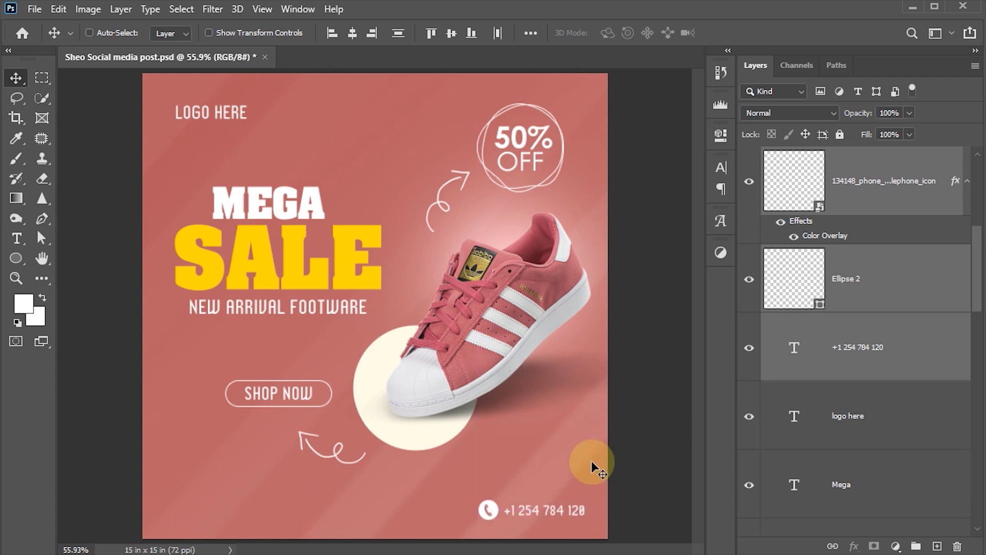
Hide all panels and inspect the finished post, zooming on the shoe before fitting it to screen.
left_click(418, 304, "ctrl")
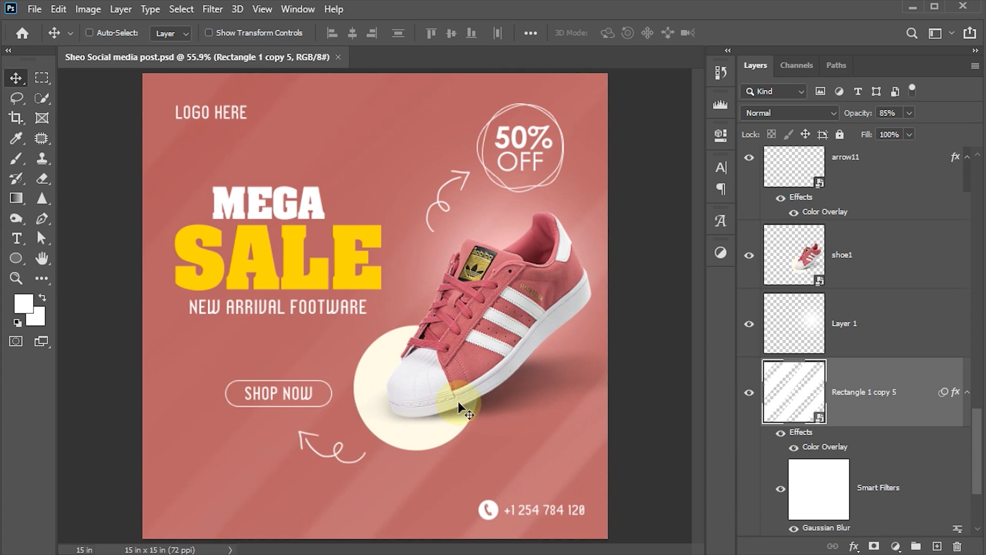
key("Tab")
left_click_drag(513, 275, 570, 359)
left_click_drag(454, 266, 456, 106)
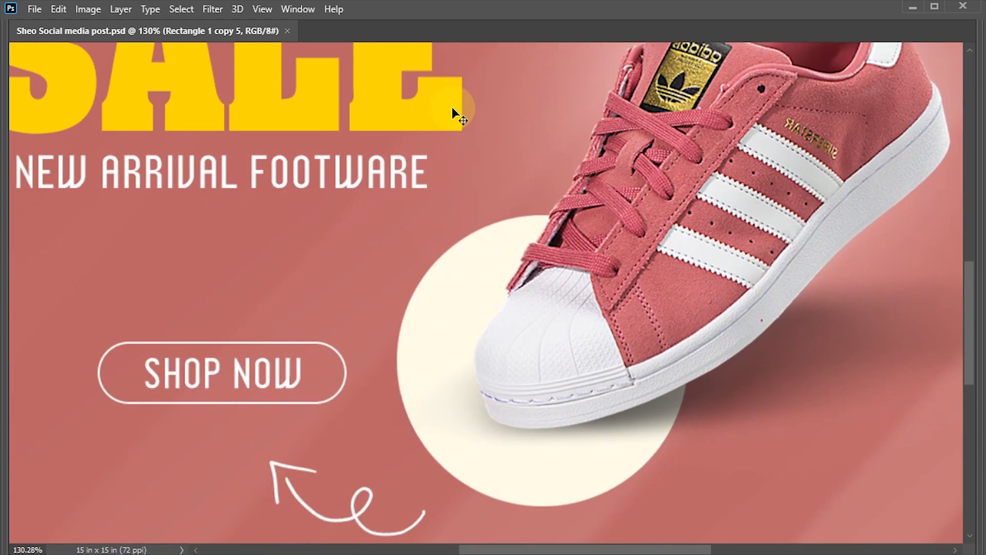
key("ctrl+0")
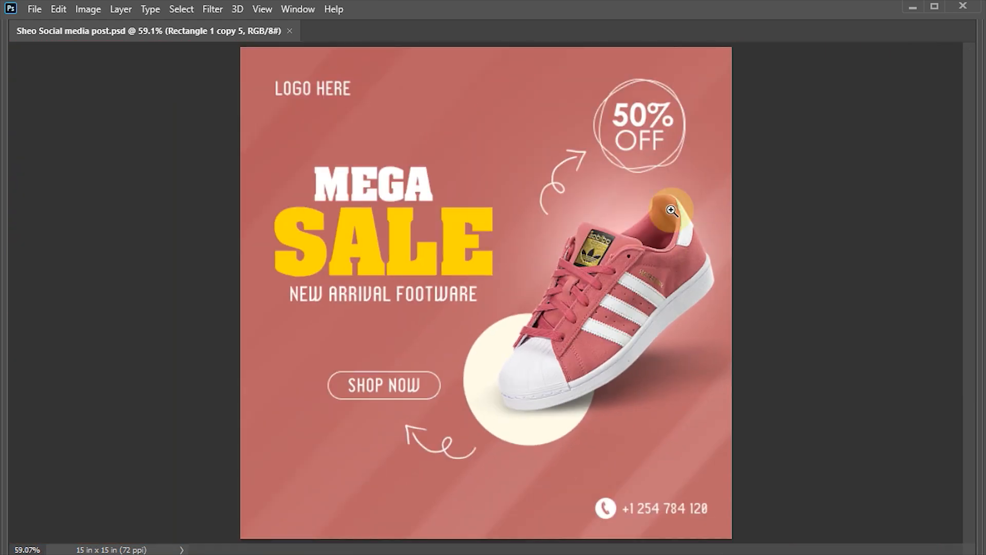